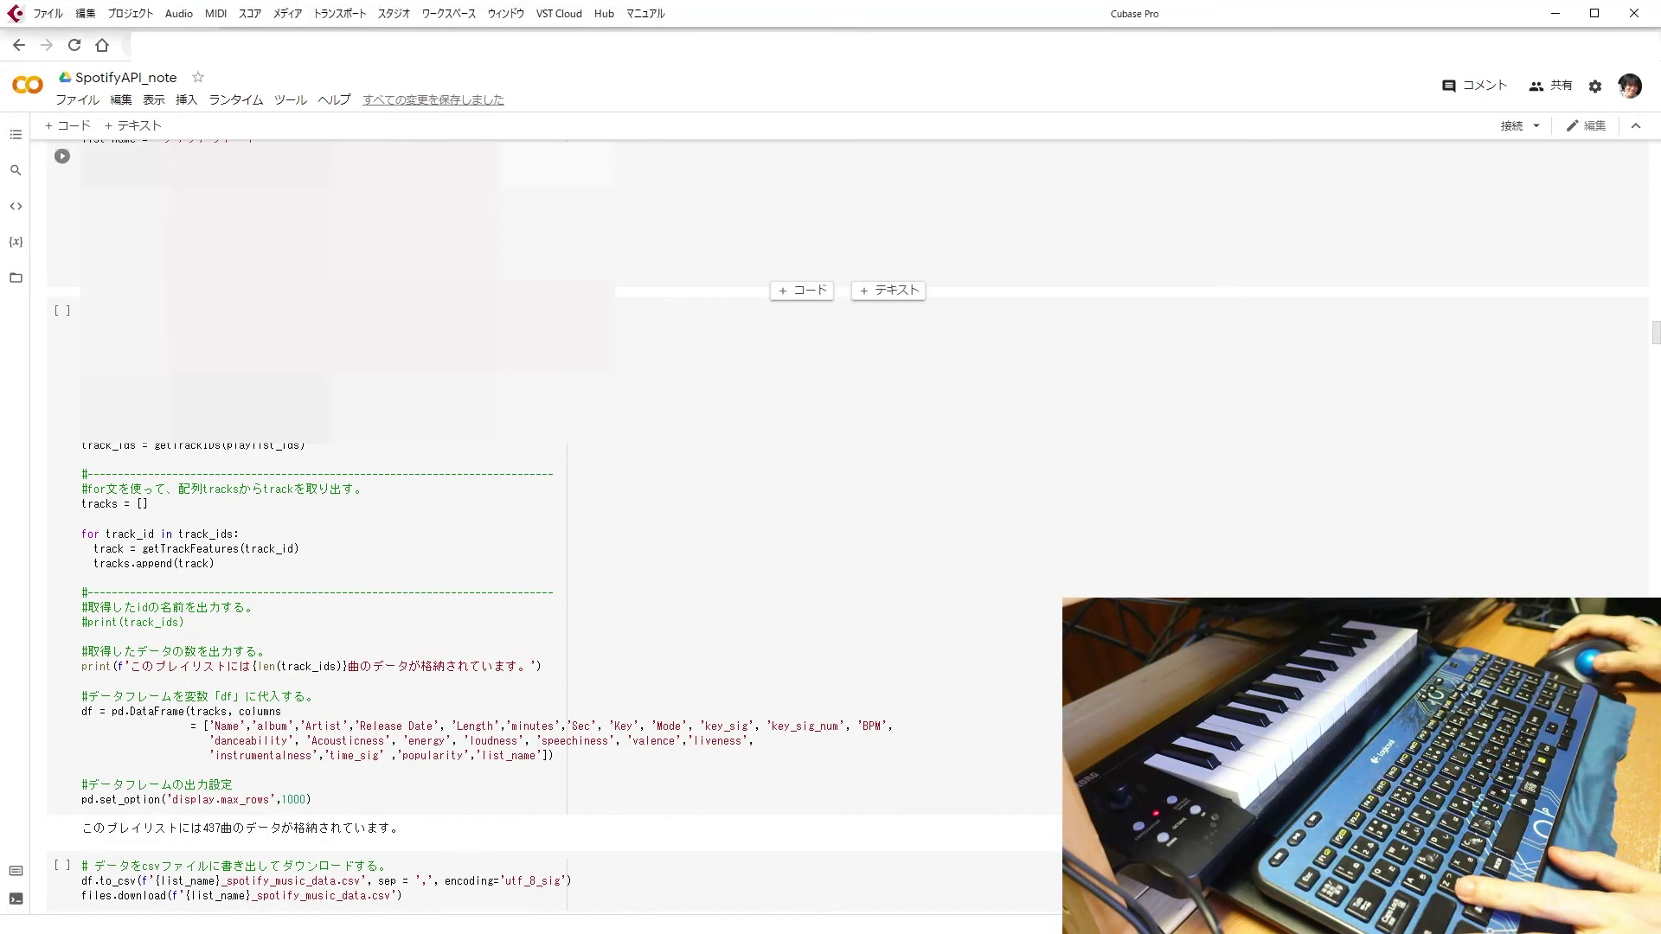
left_click(48, 13)
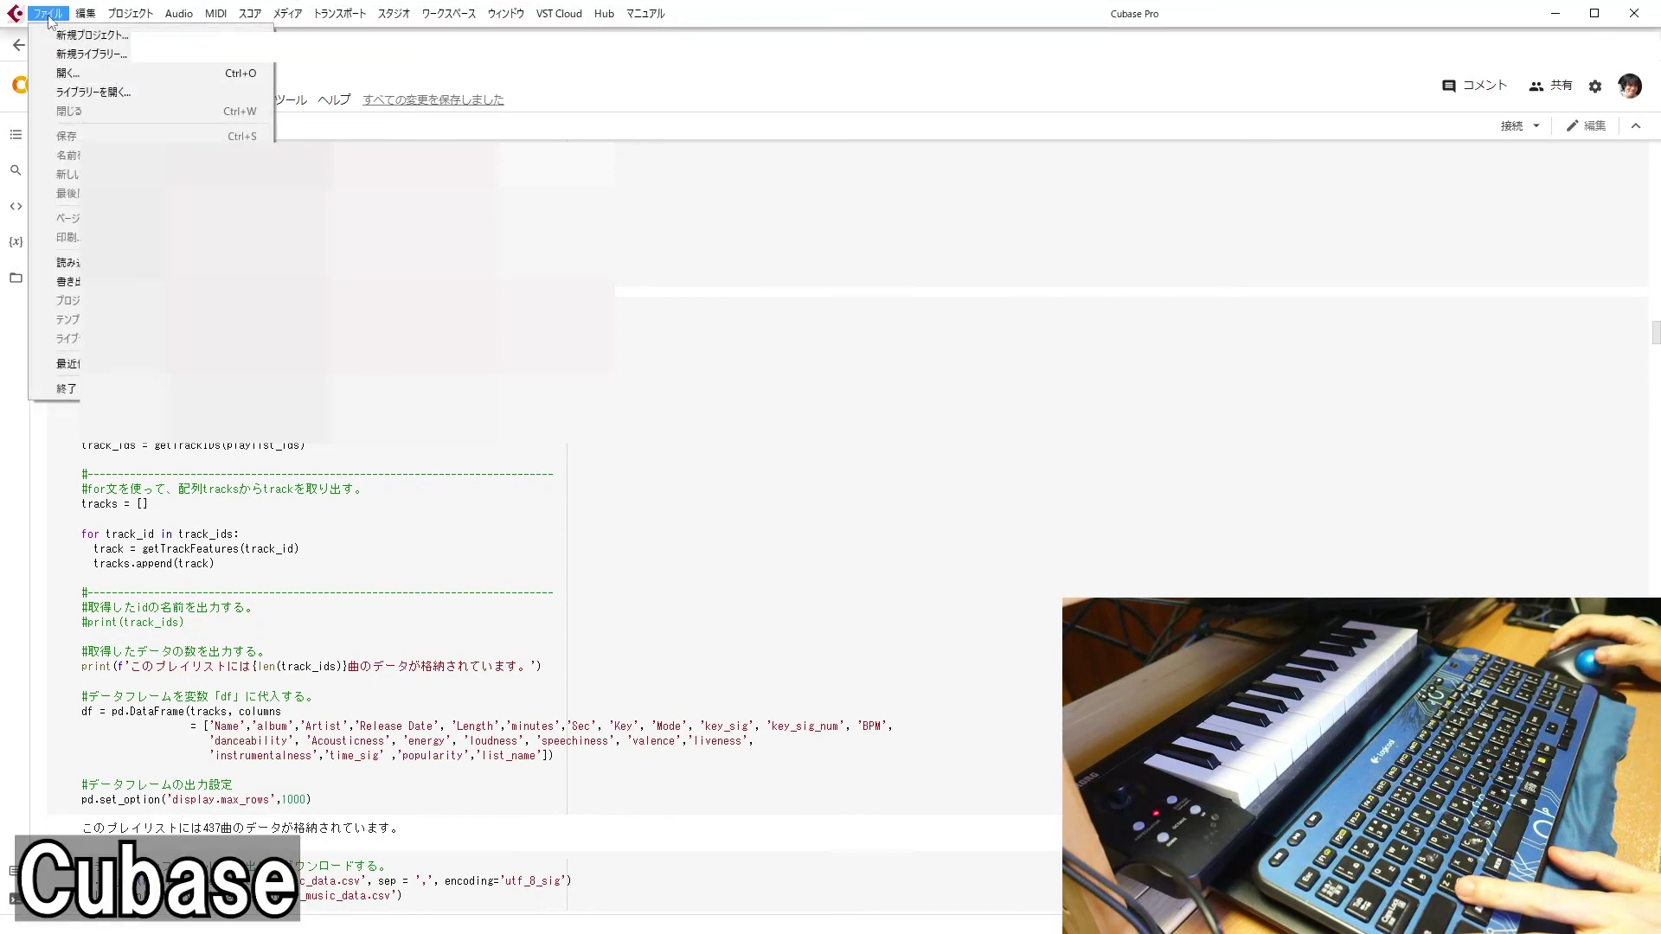
left_click(59, 74)
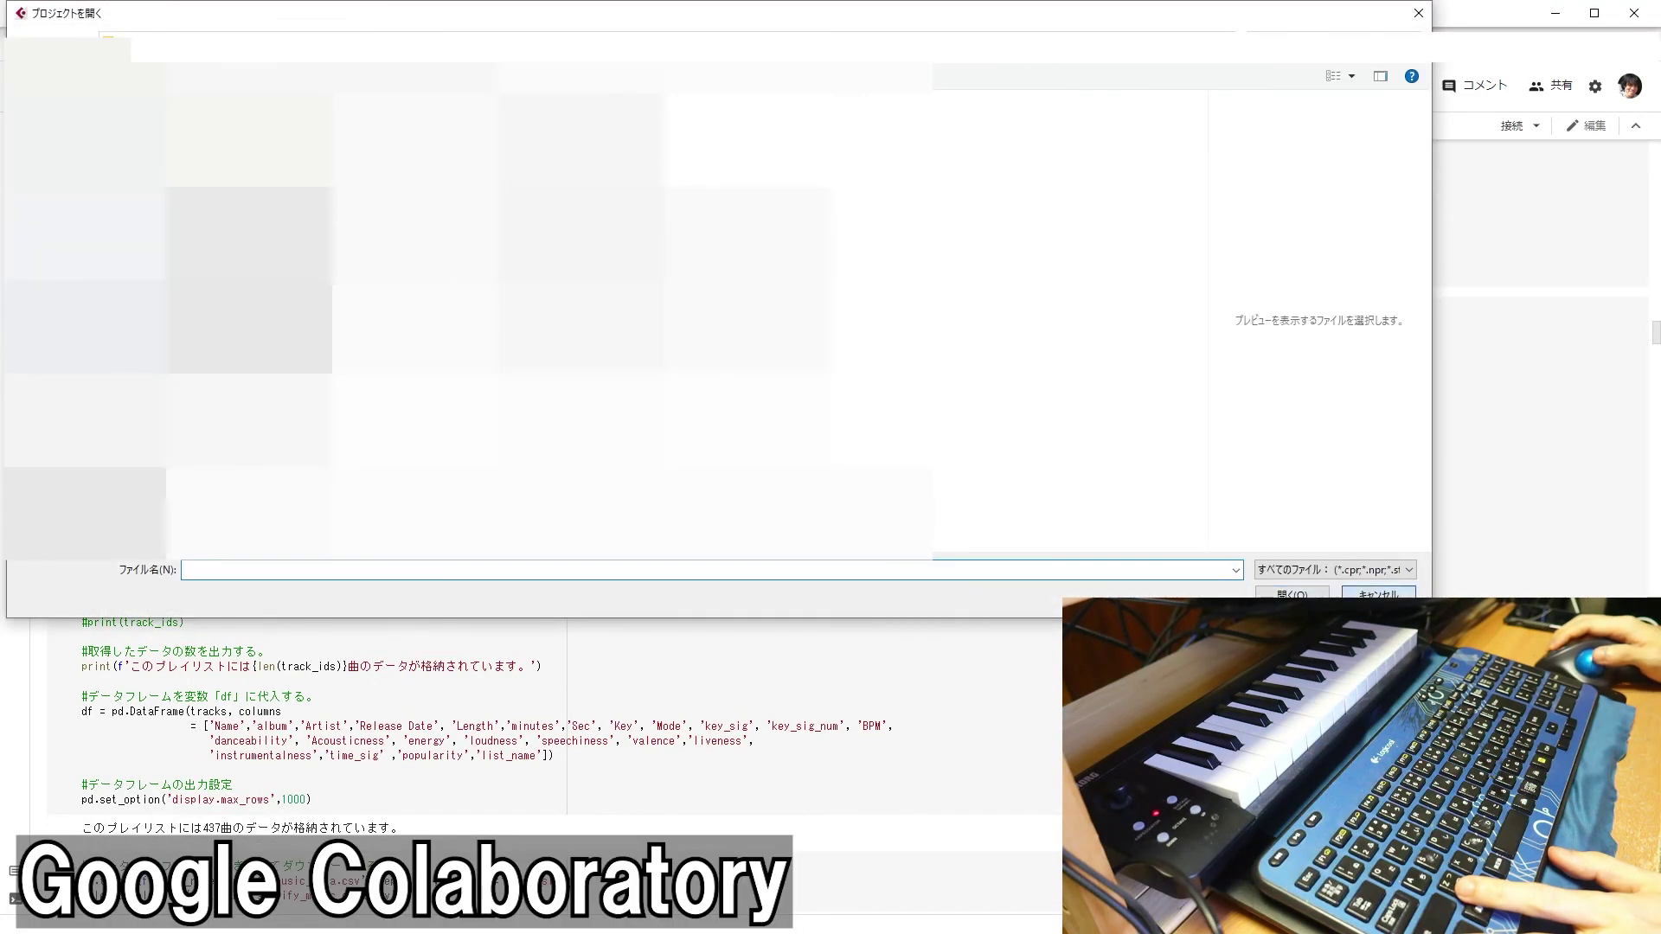
left_click(1379, 593)
Create a new project from the 音源分析用 recording template in the default location, with 白銀 as the project folder
left_click(49, 14)
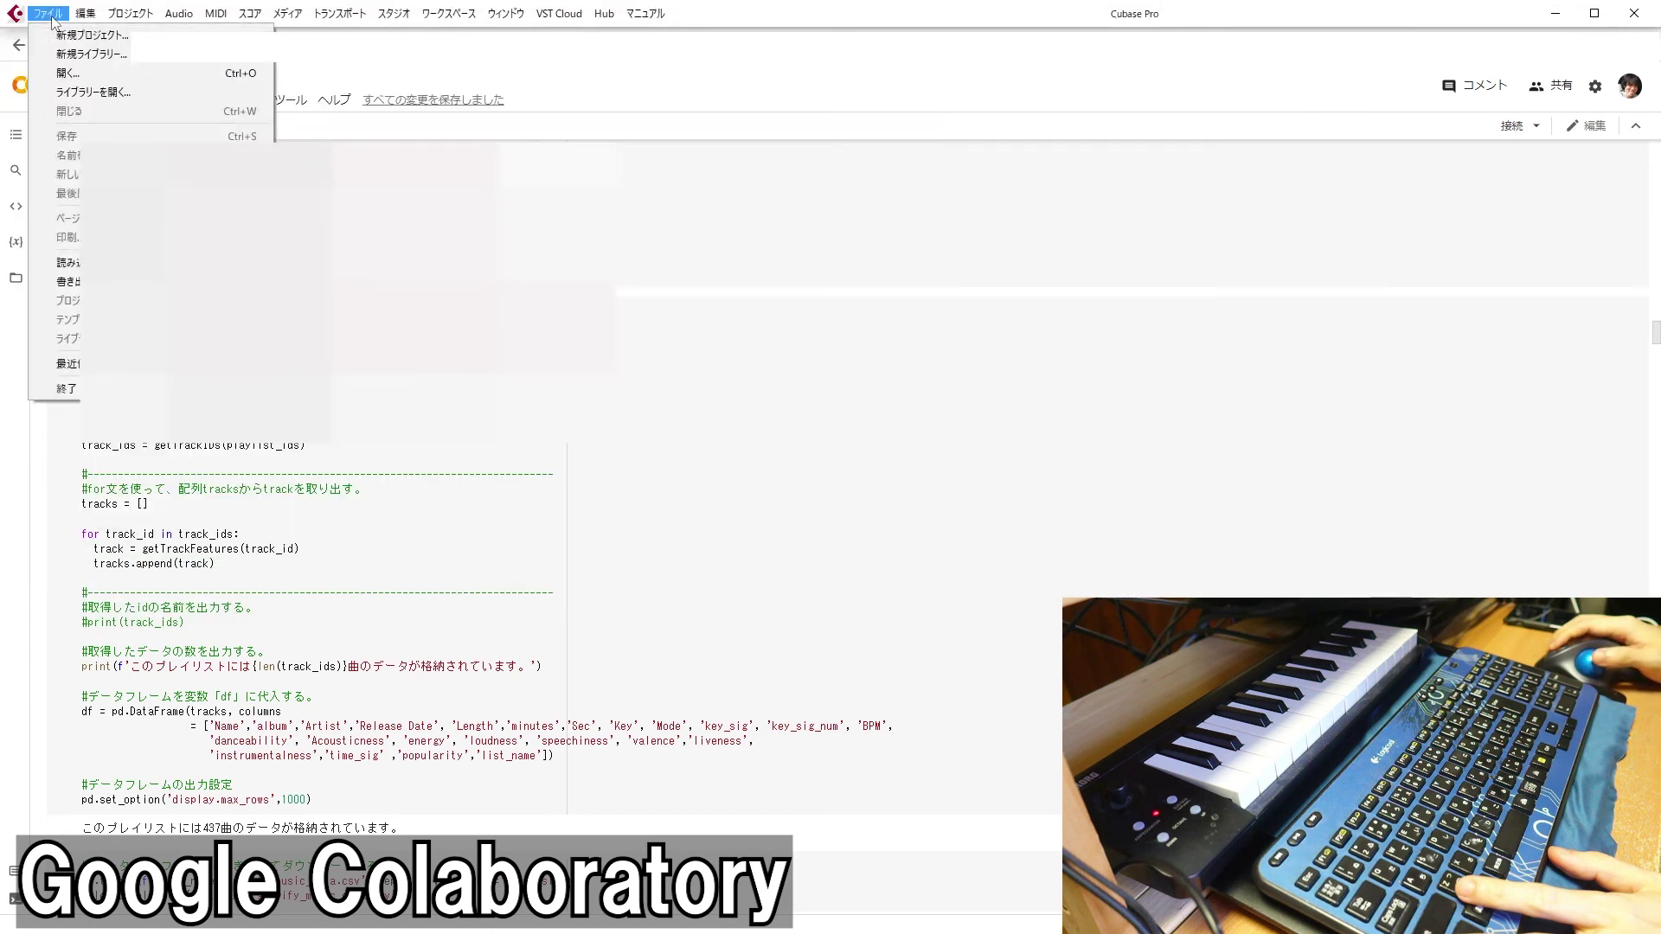
left_click(61, 41)
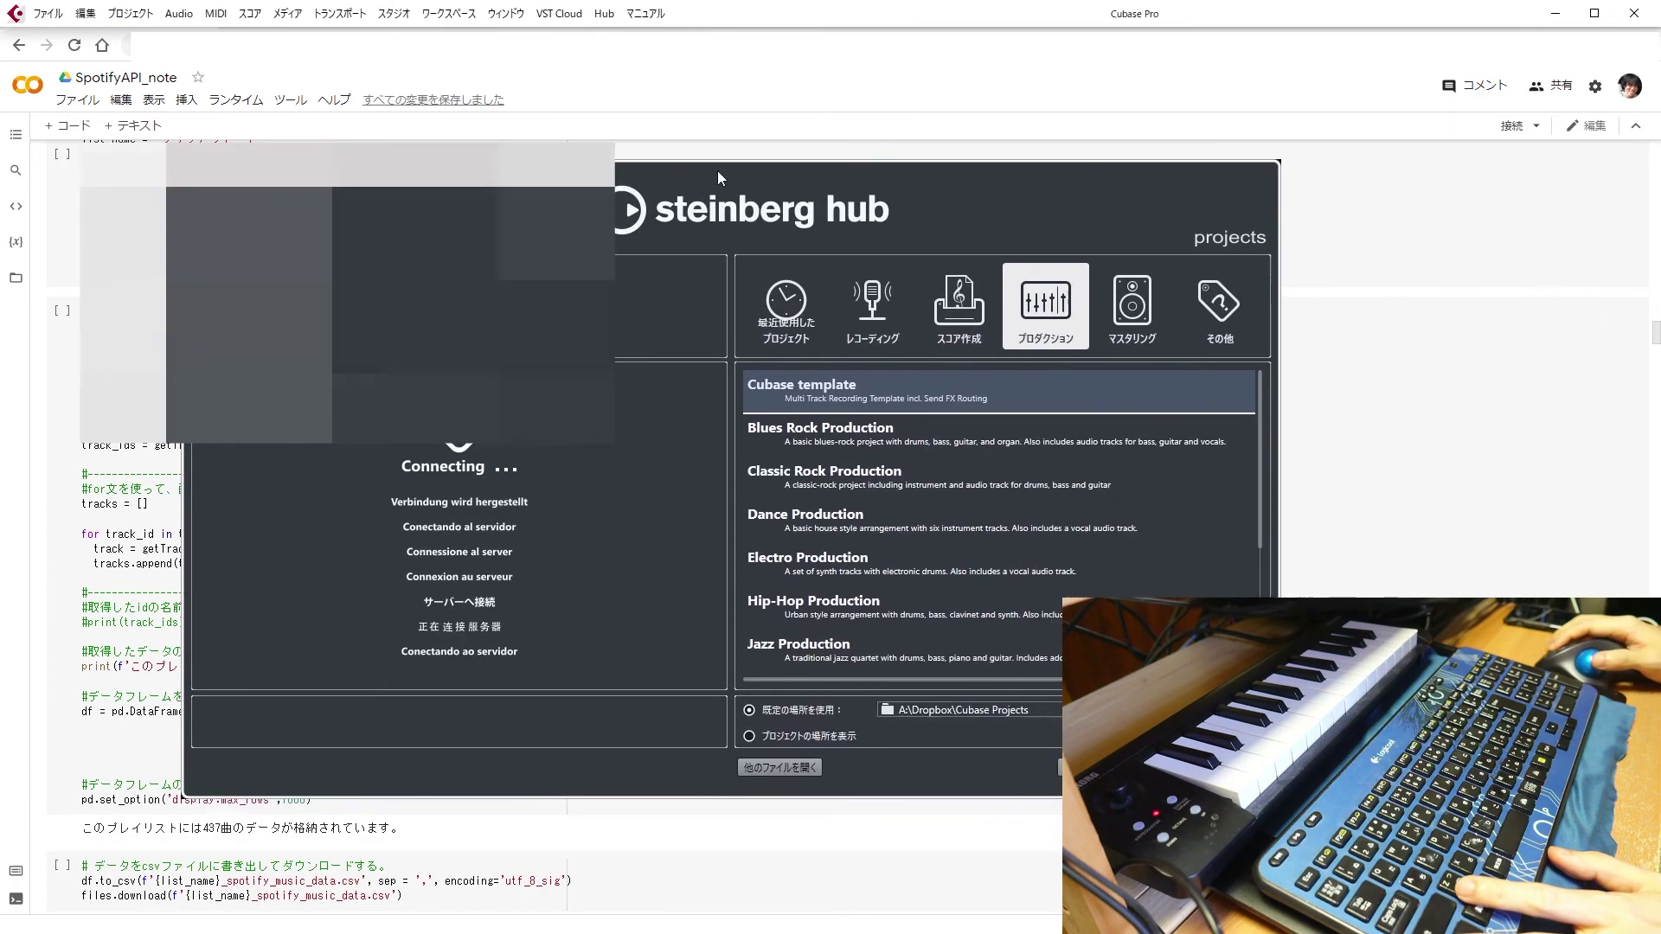
left_click_drag(779, 160, 785, 155)
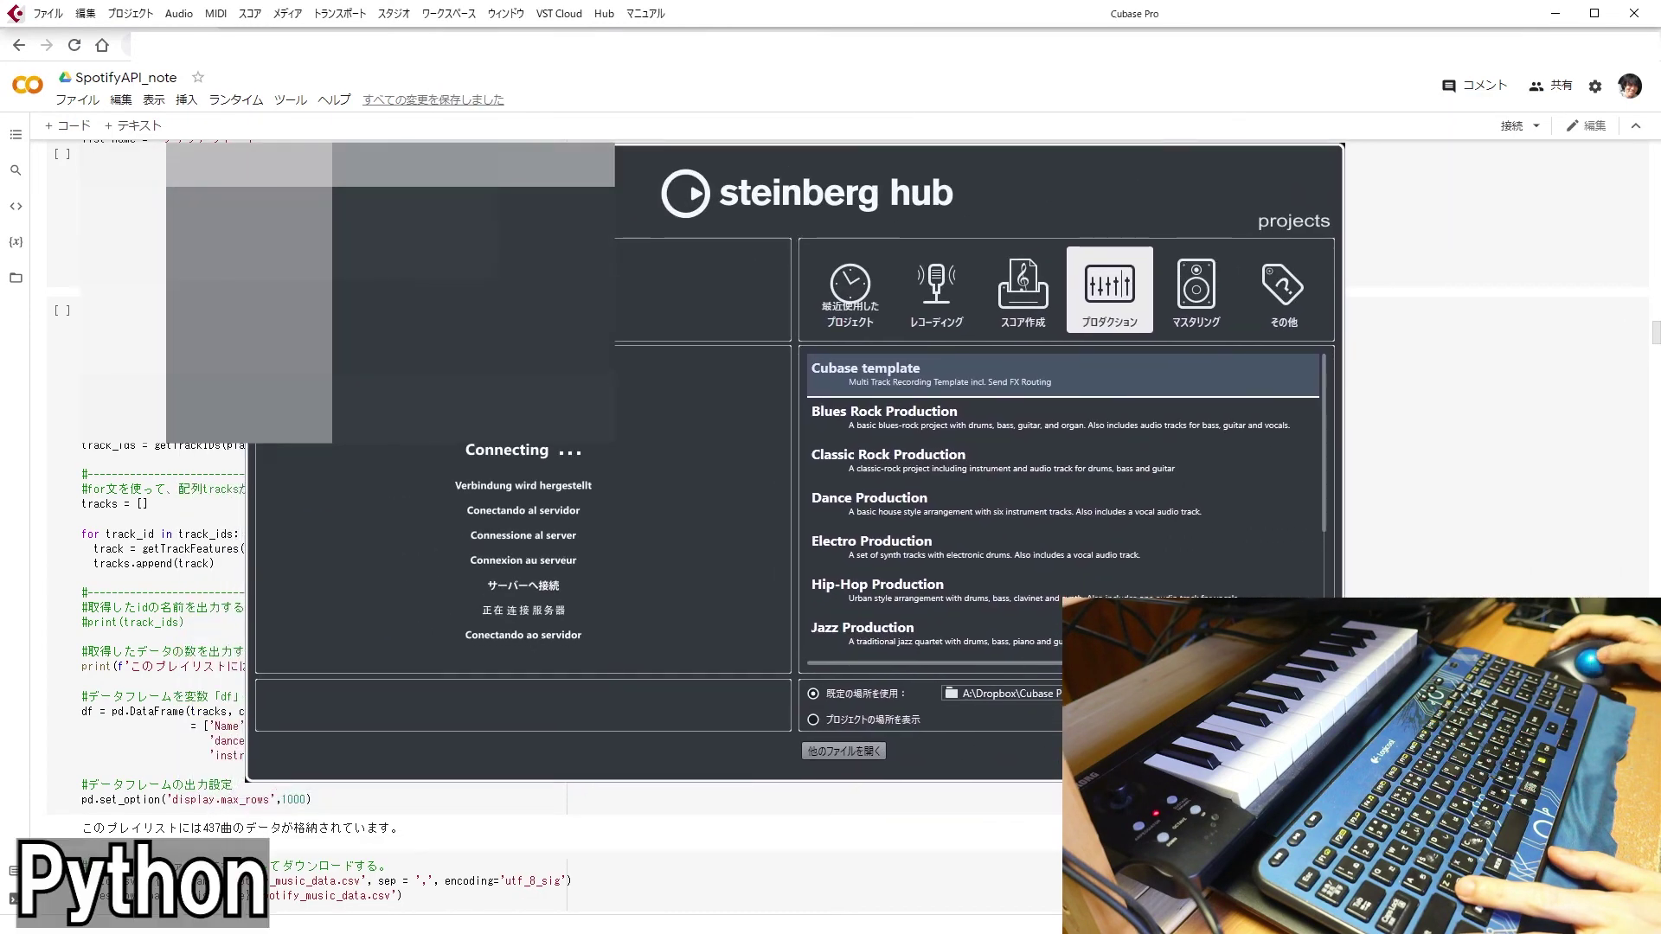
left_click(1015, 303)
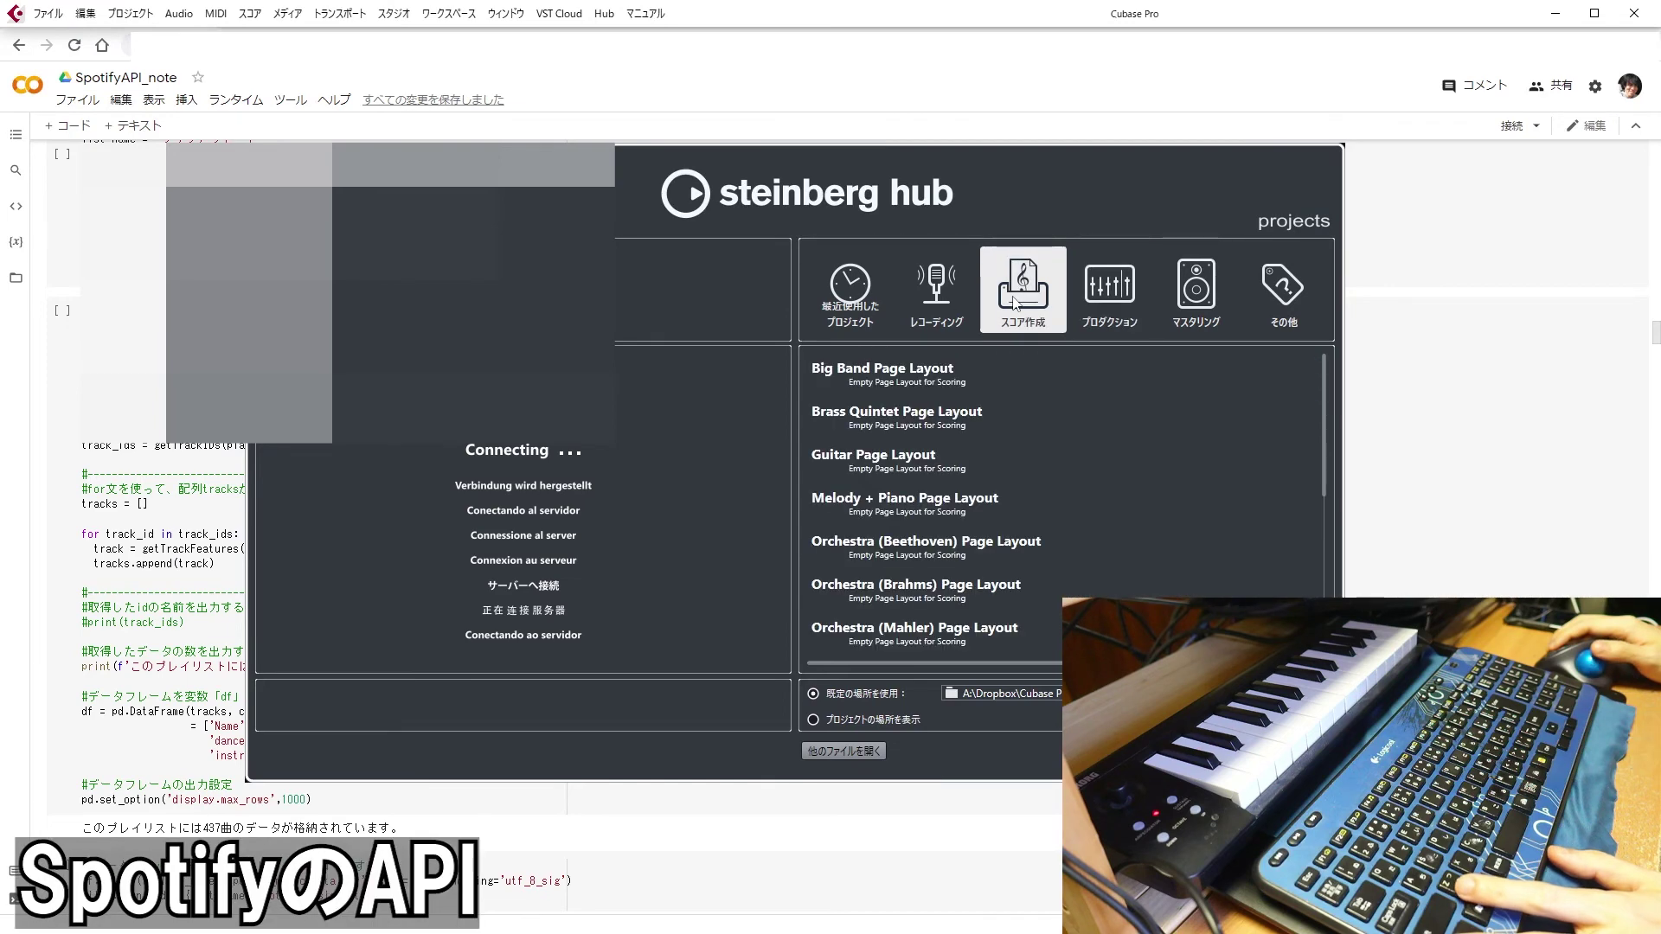
left_click(950, 300)
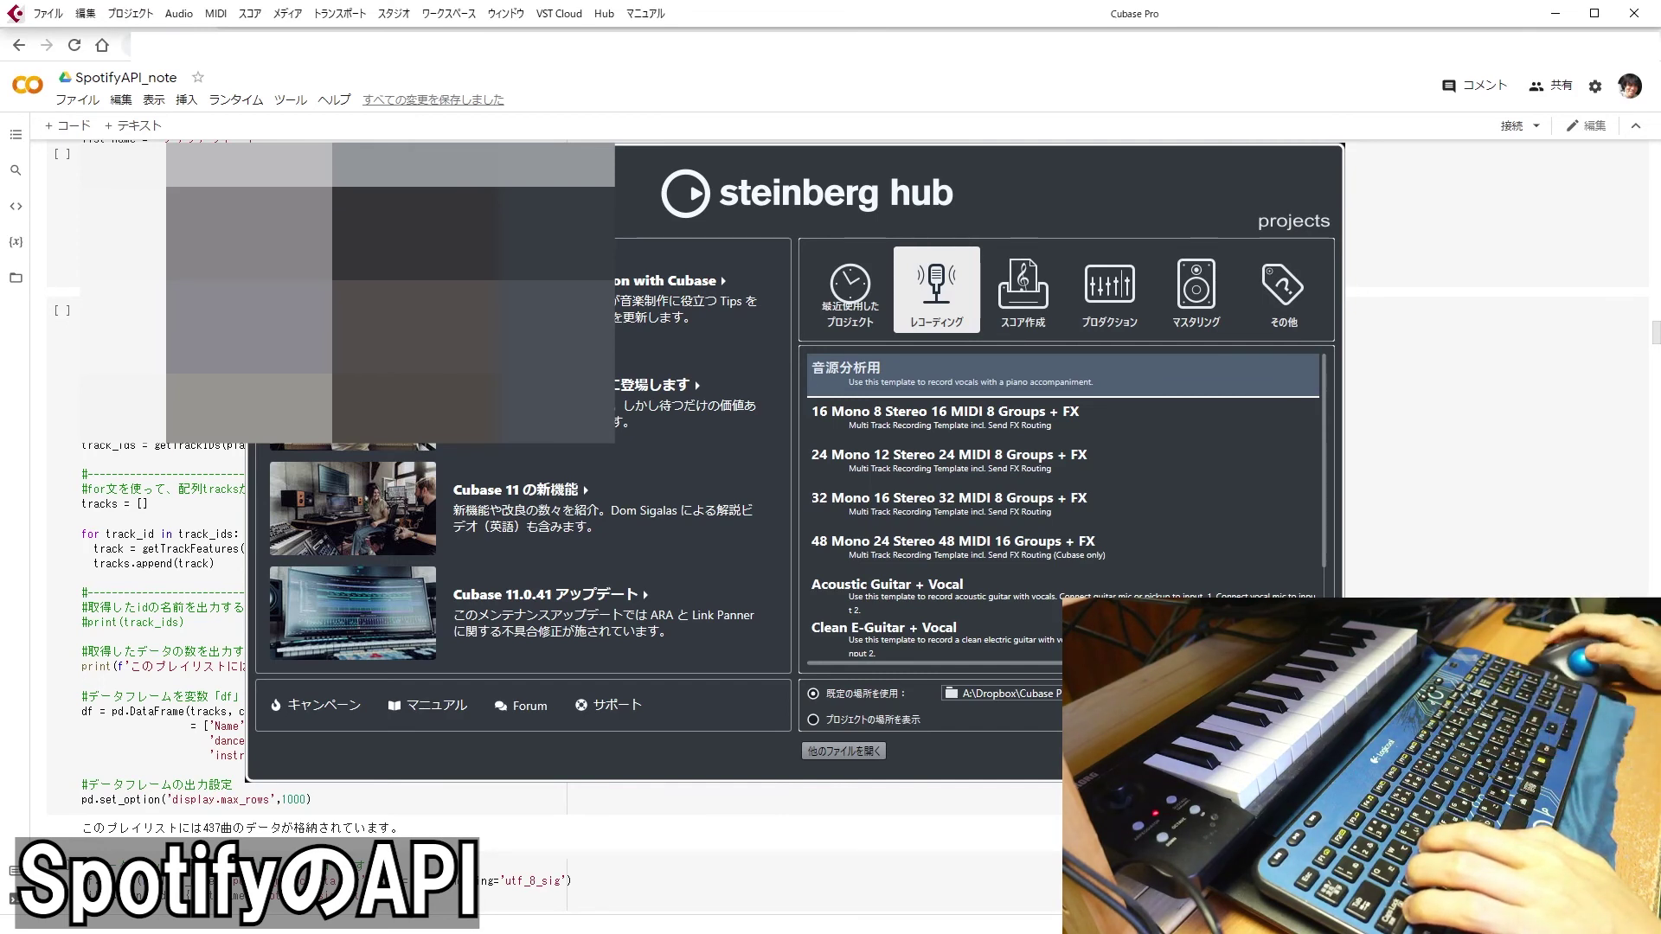
left_click_drag(1018, 163, 1088, 161)
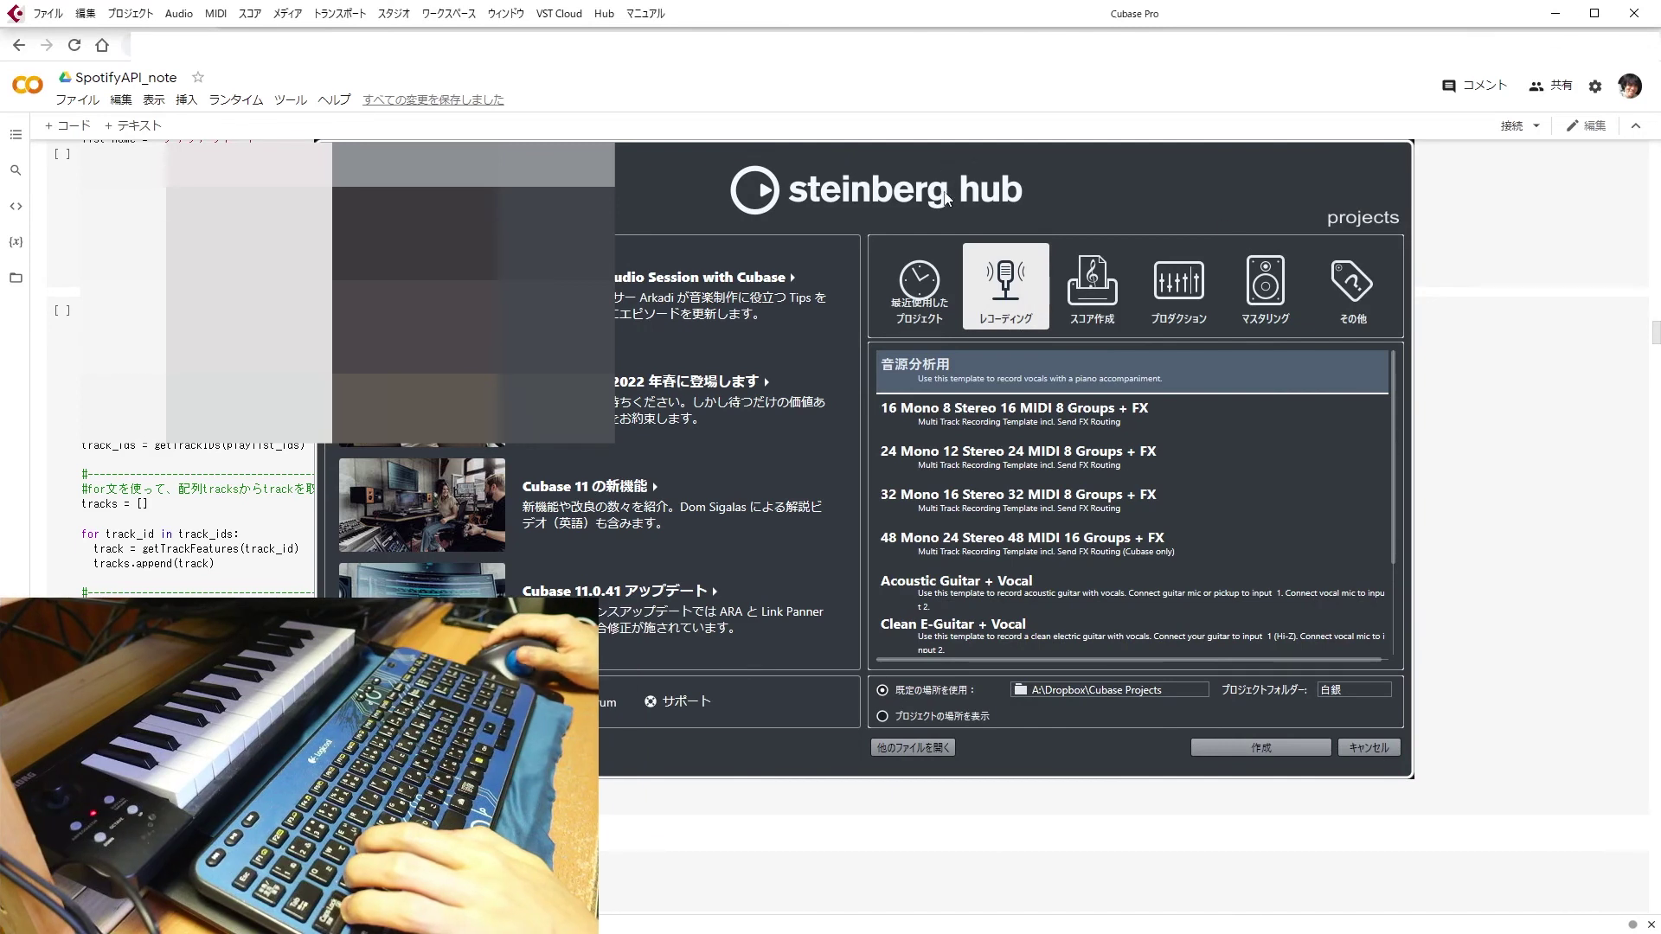
left_click(1287, 750)
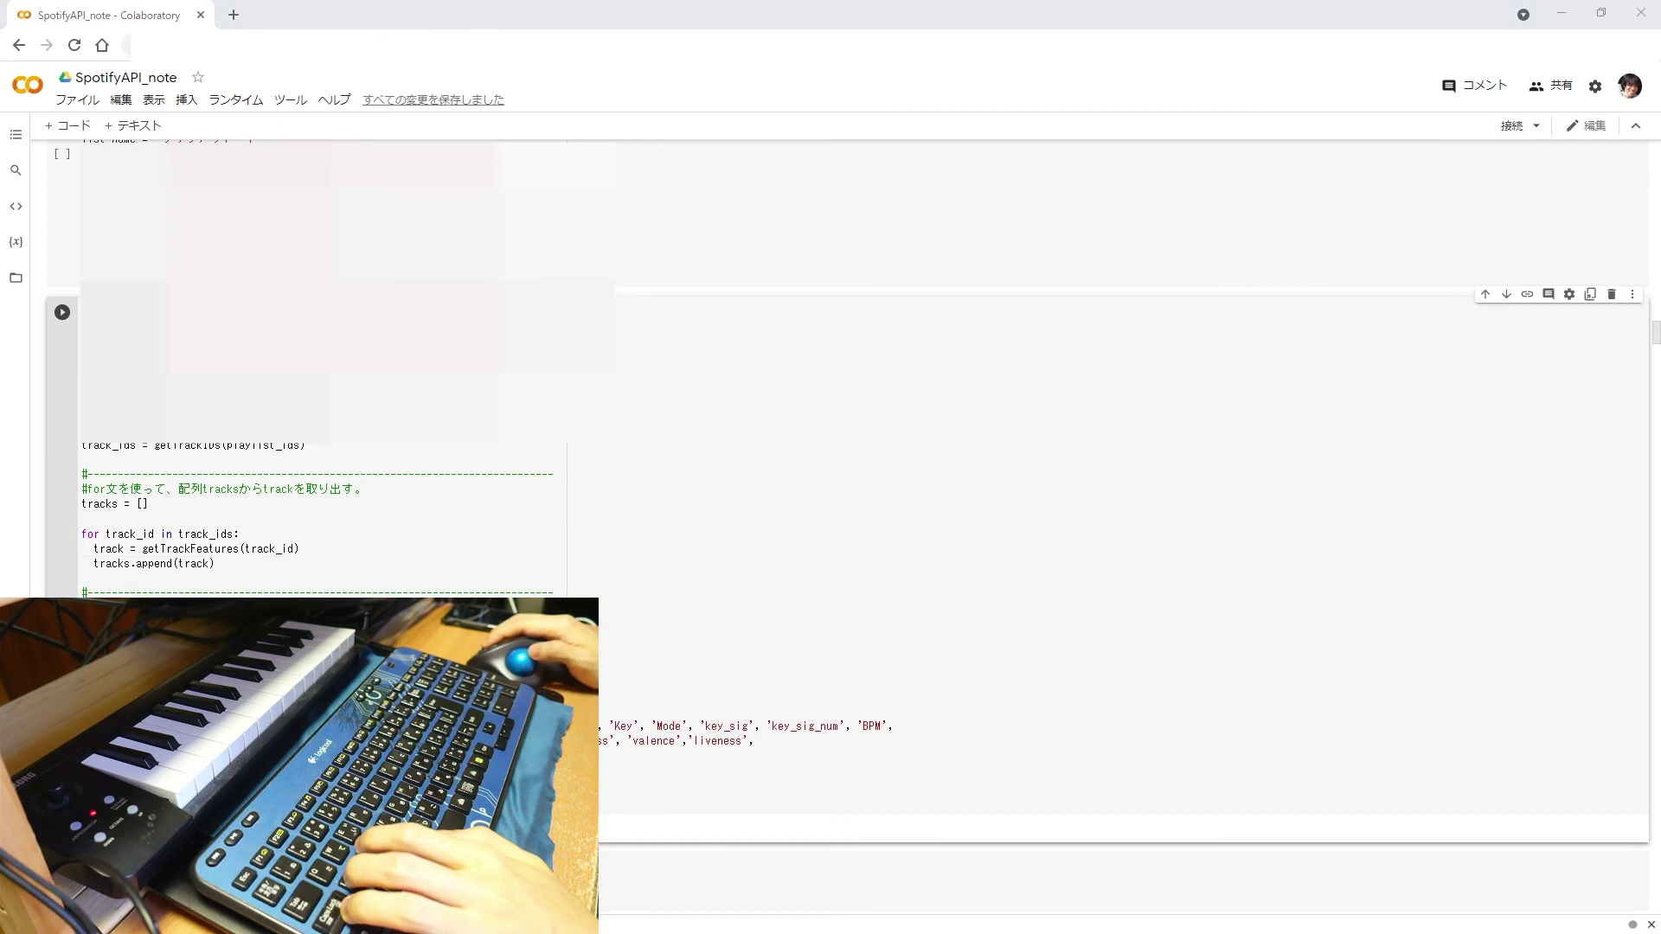
Switch to the SpotifyAPI_note Colaboratory notebook and run the playlist and track-data cells, plus the df.head(900) cell
left_click(1487, 415)
scroll(103, 462, "down", 8)
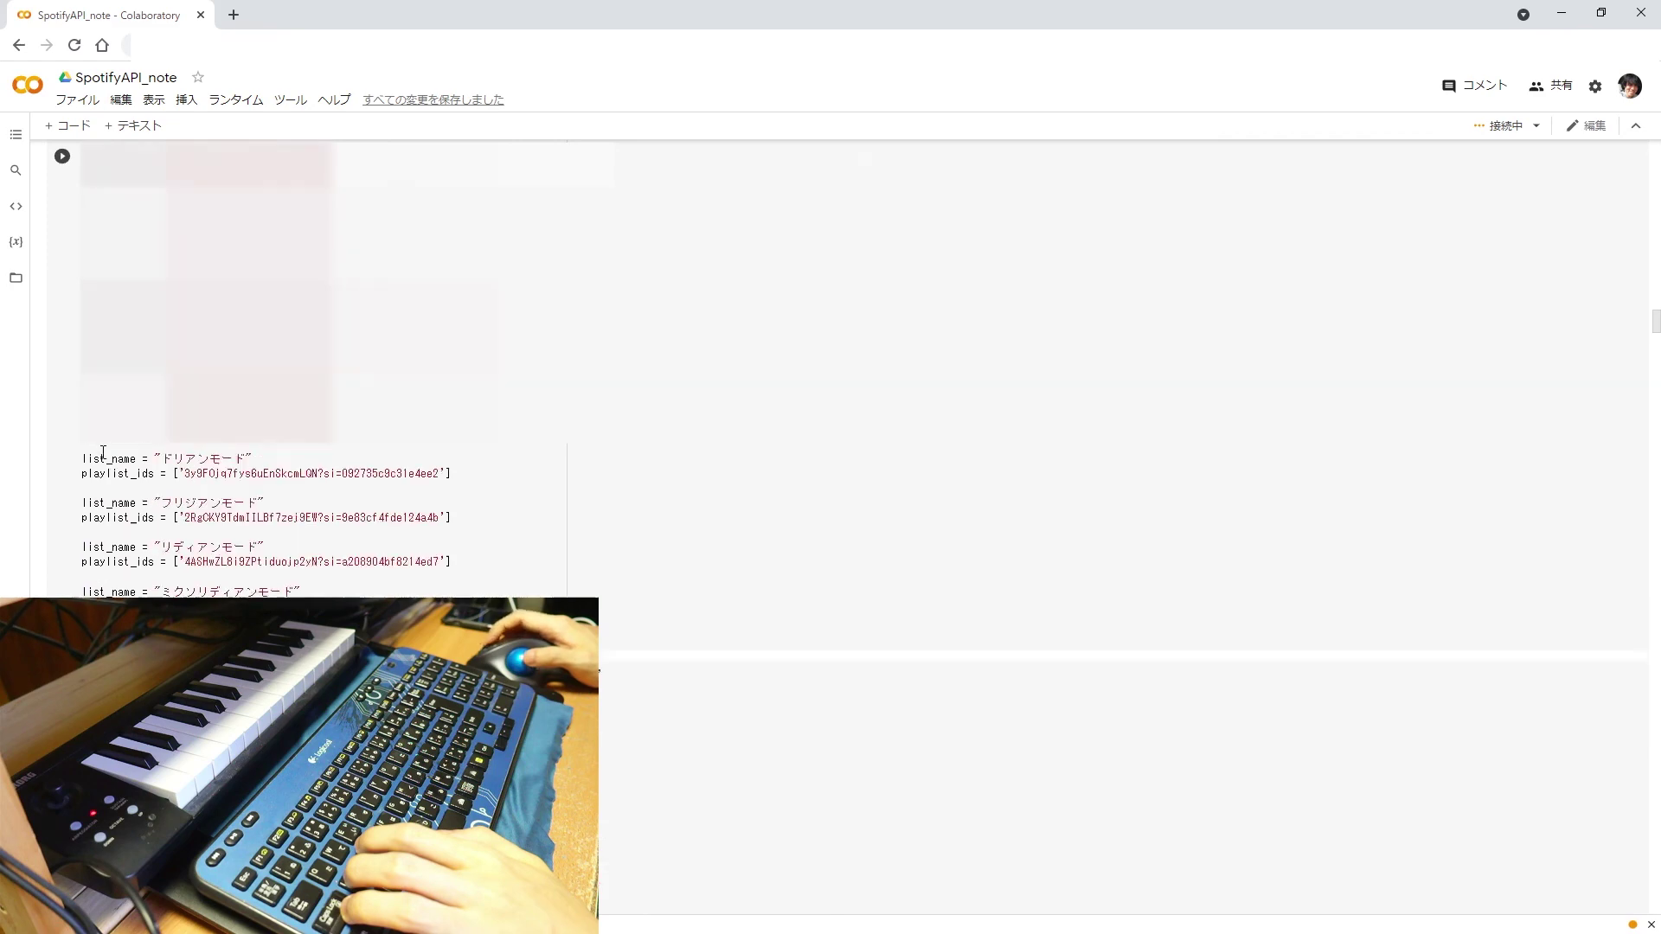
scroll(103, 463, "up", 1)
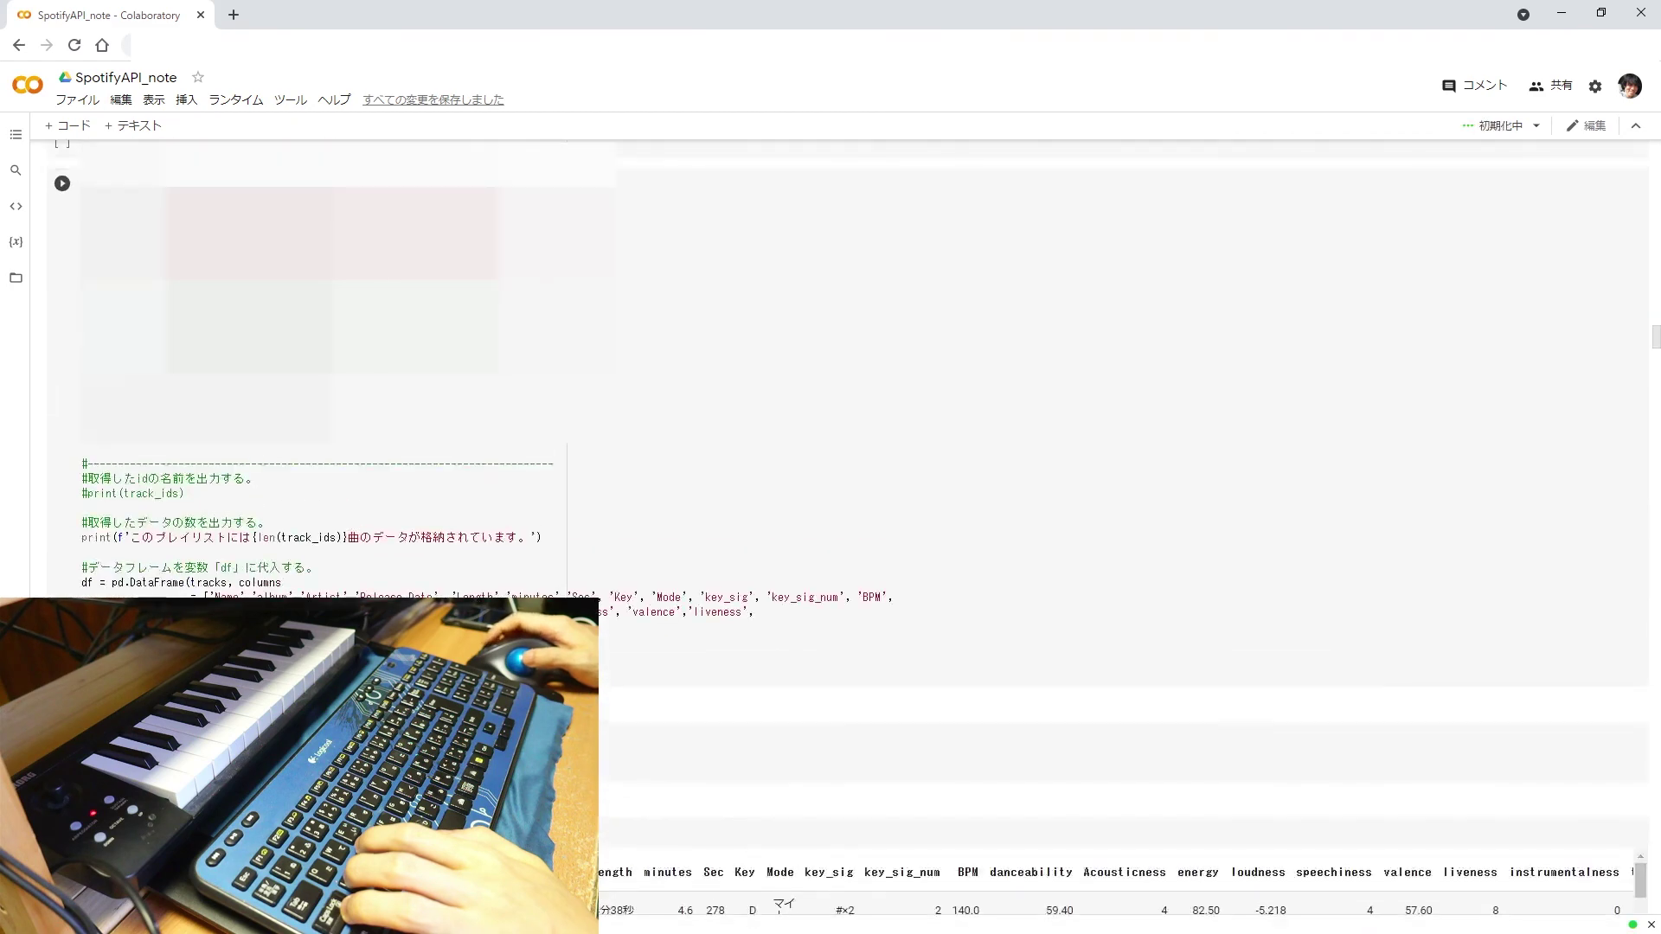
left_click(63, 183)
scroll(208, 547, "down", 2)
scroll(208, 548, "down", 2)
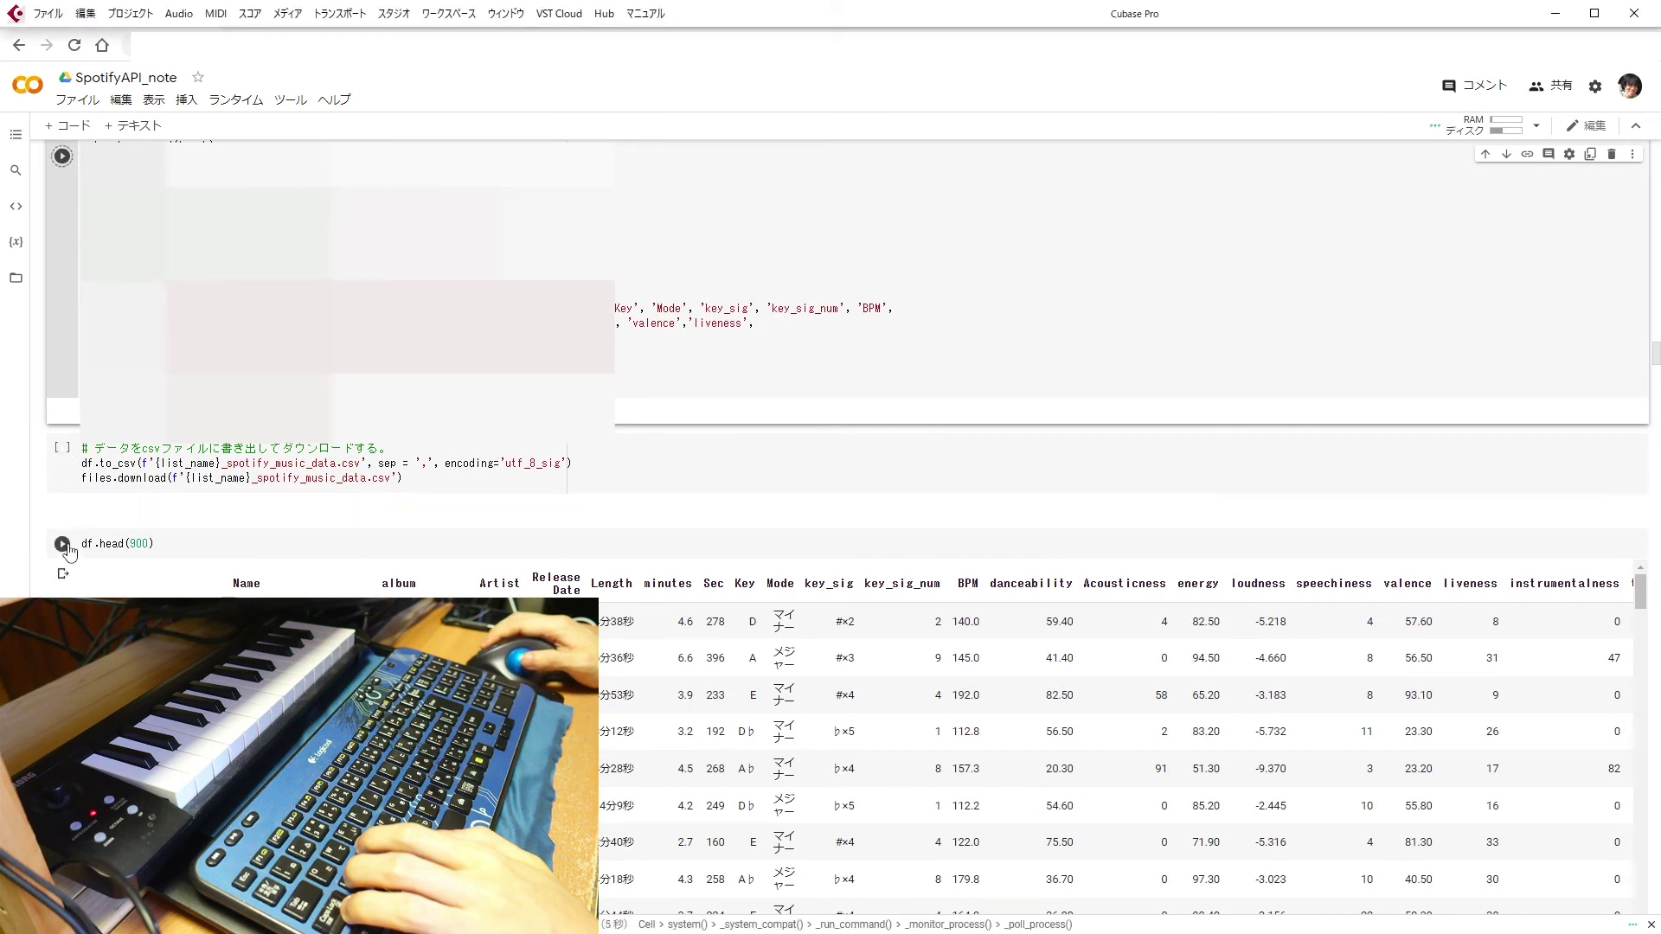
left_click(62, 544)
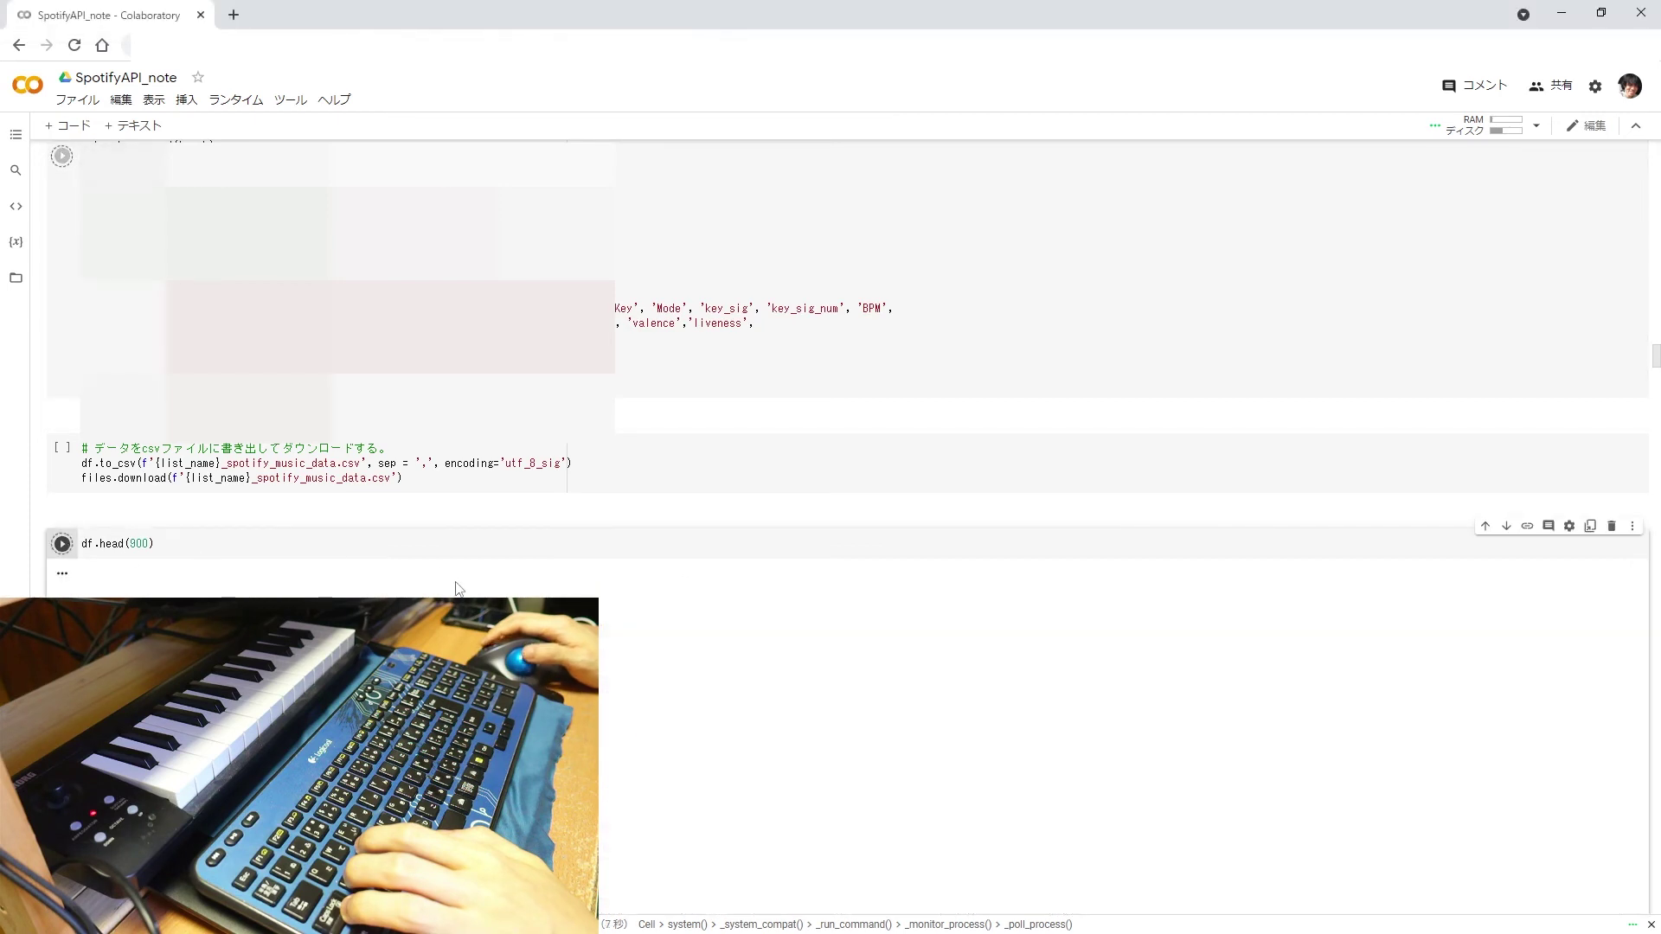
scroll(463, 595, "down", 2)
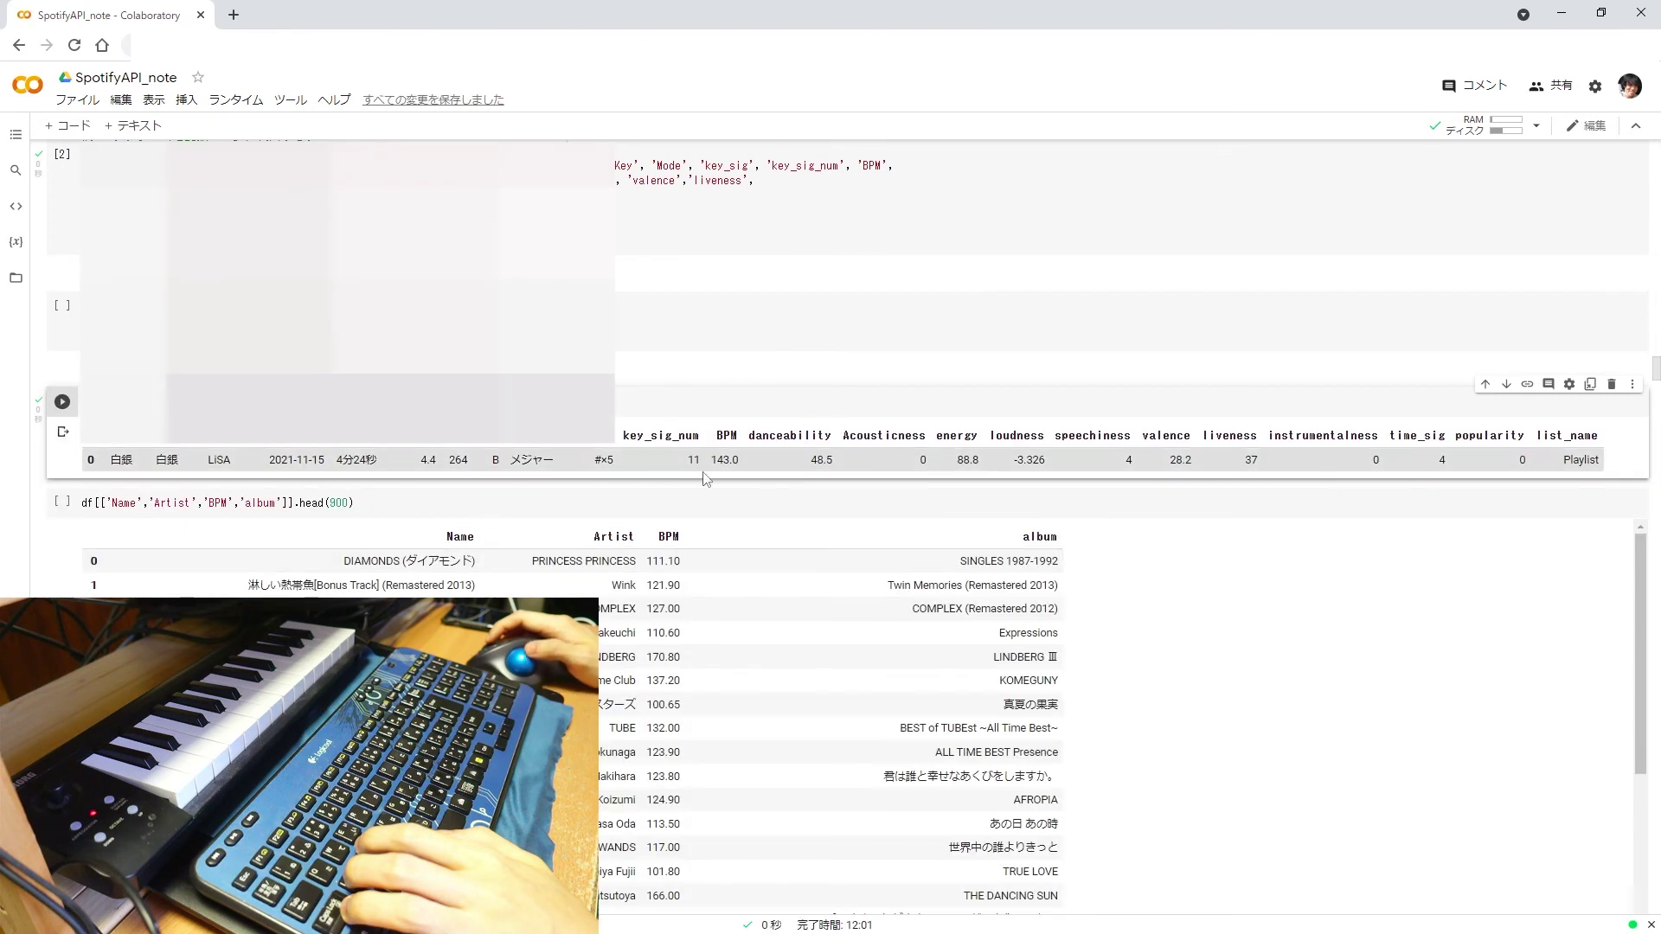
Copy the BPM value of 白銀 from the output table and close the notebook page despite unsaved changes
left_click_drag(742, 461, 710, 466)
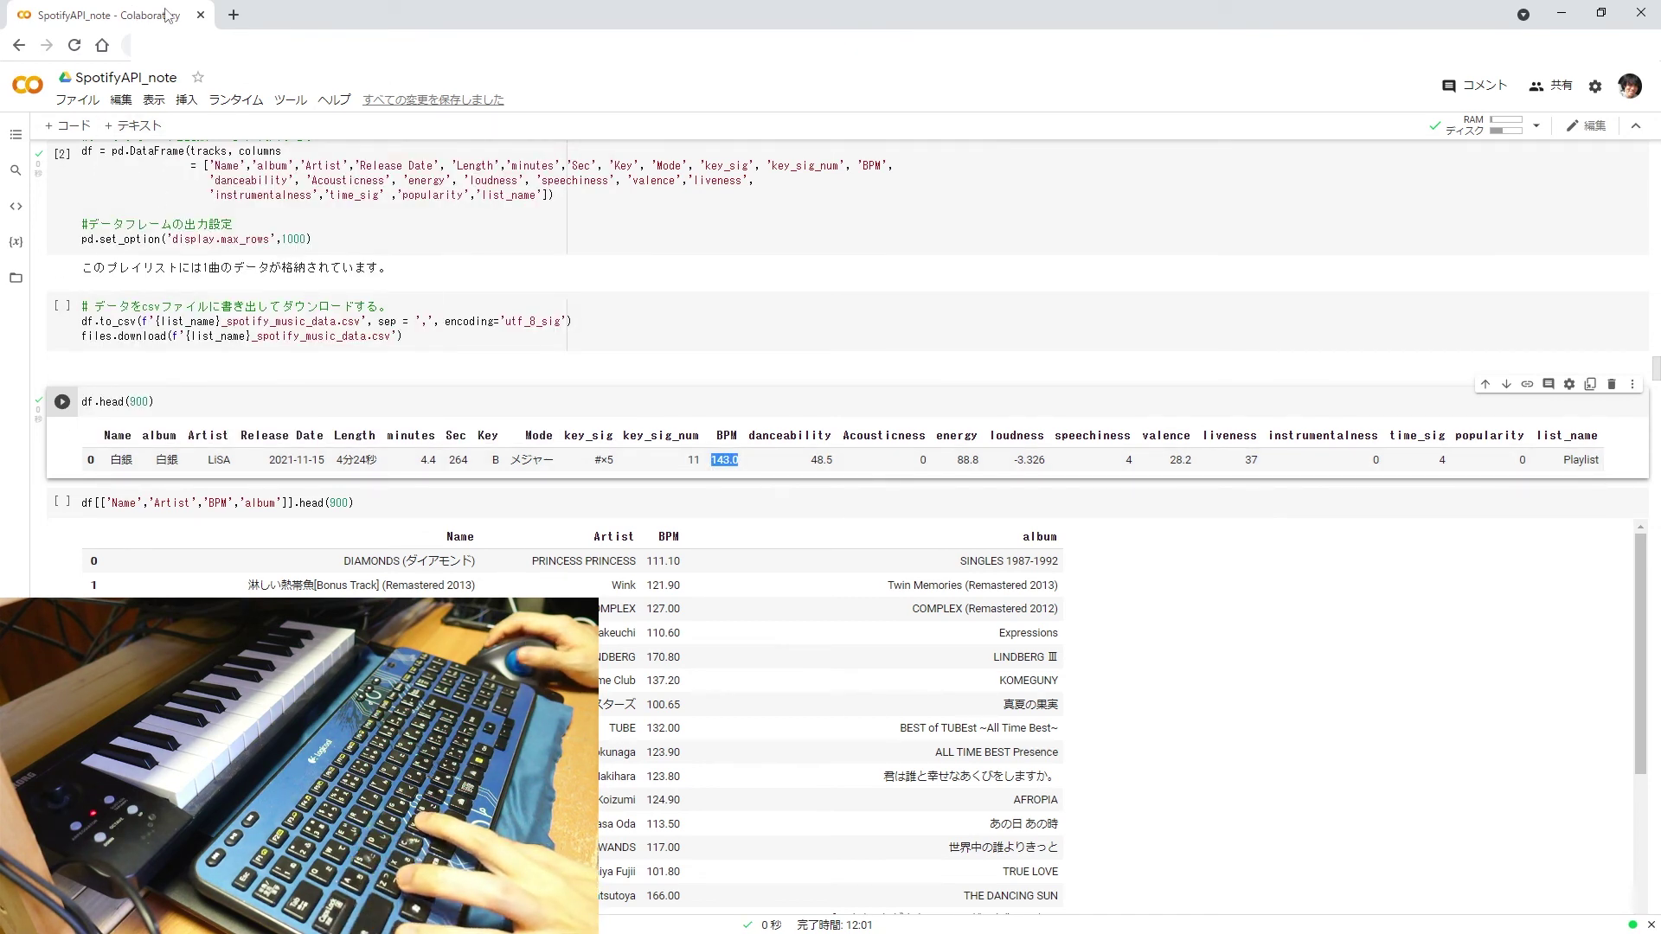
left_click(199, 17)
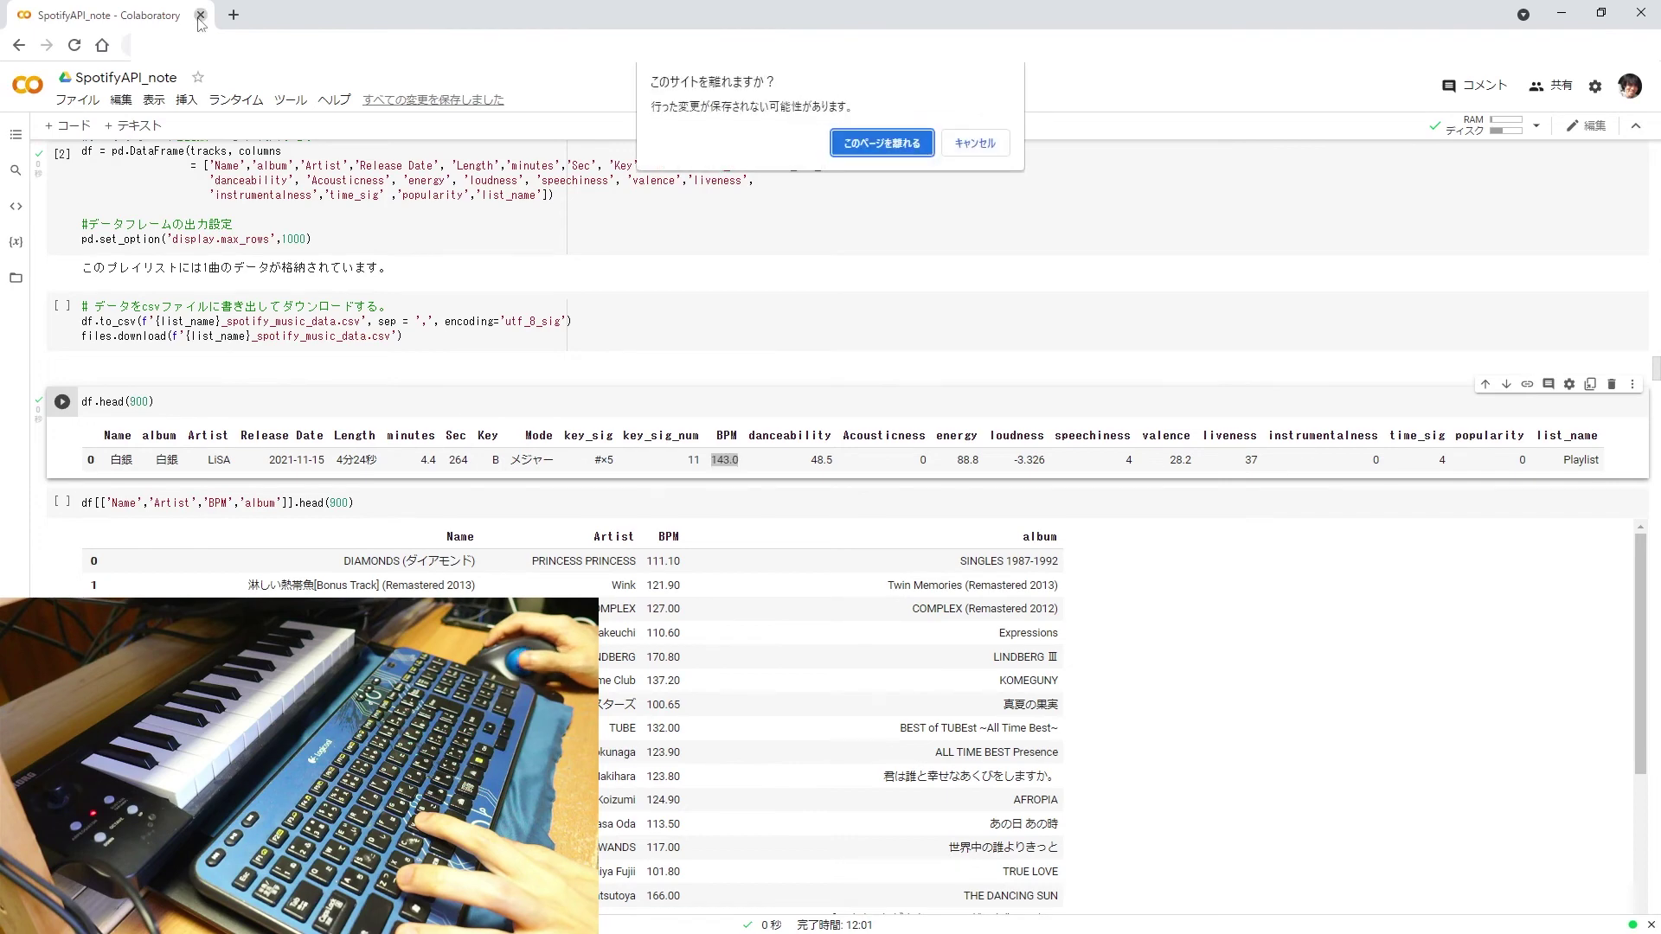
left_click(886, 145)
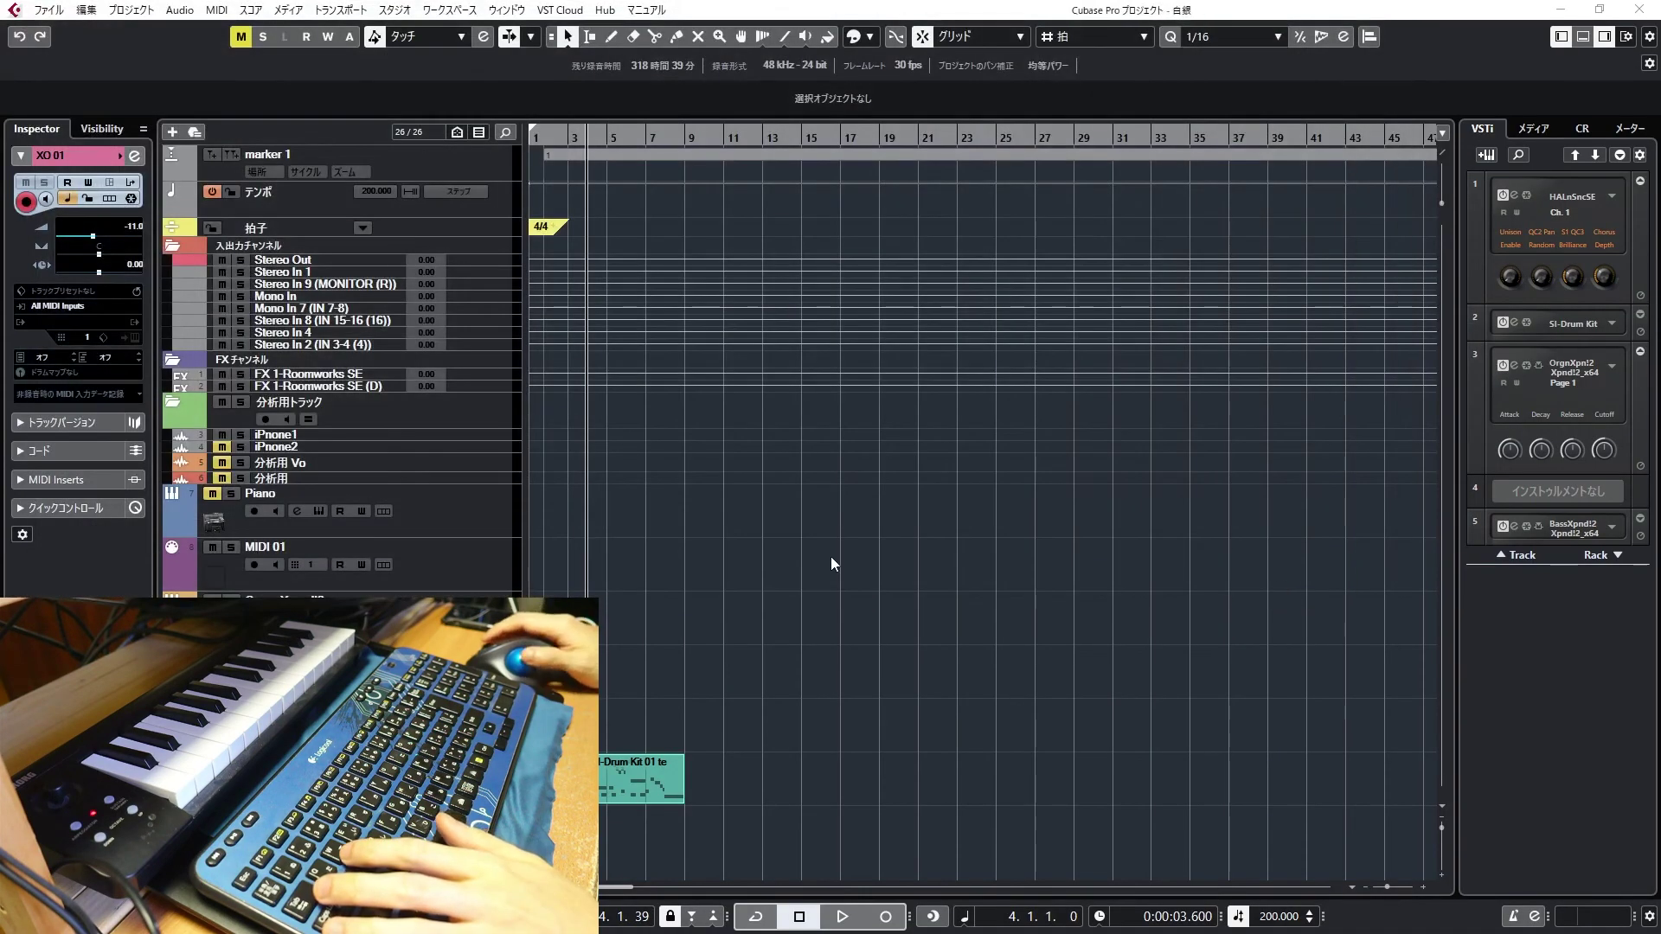
Set the tempo of the Cubase project to 143.0 BPM
left_click(1262, 915)
type("143.0")
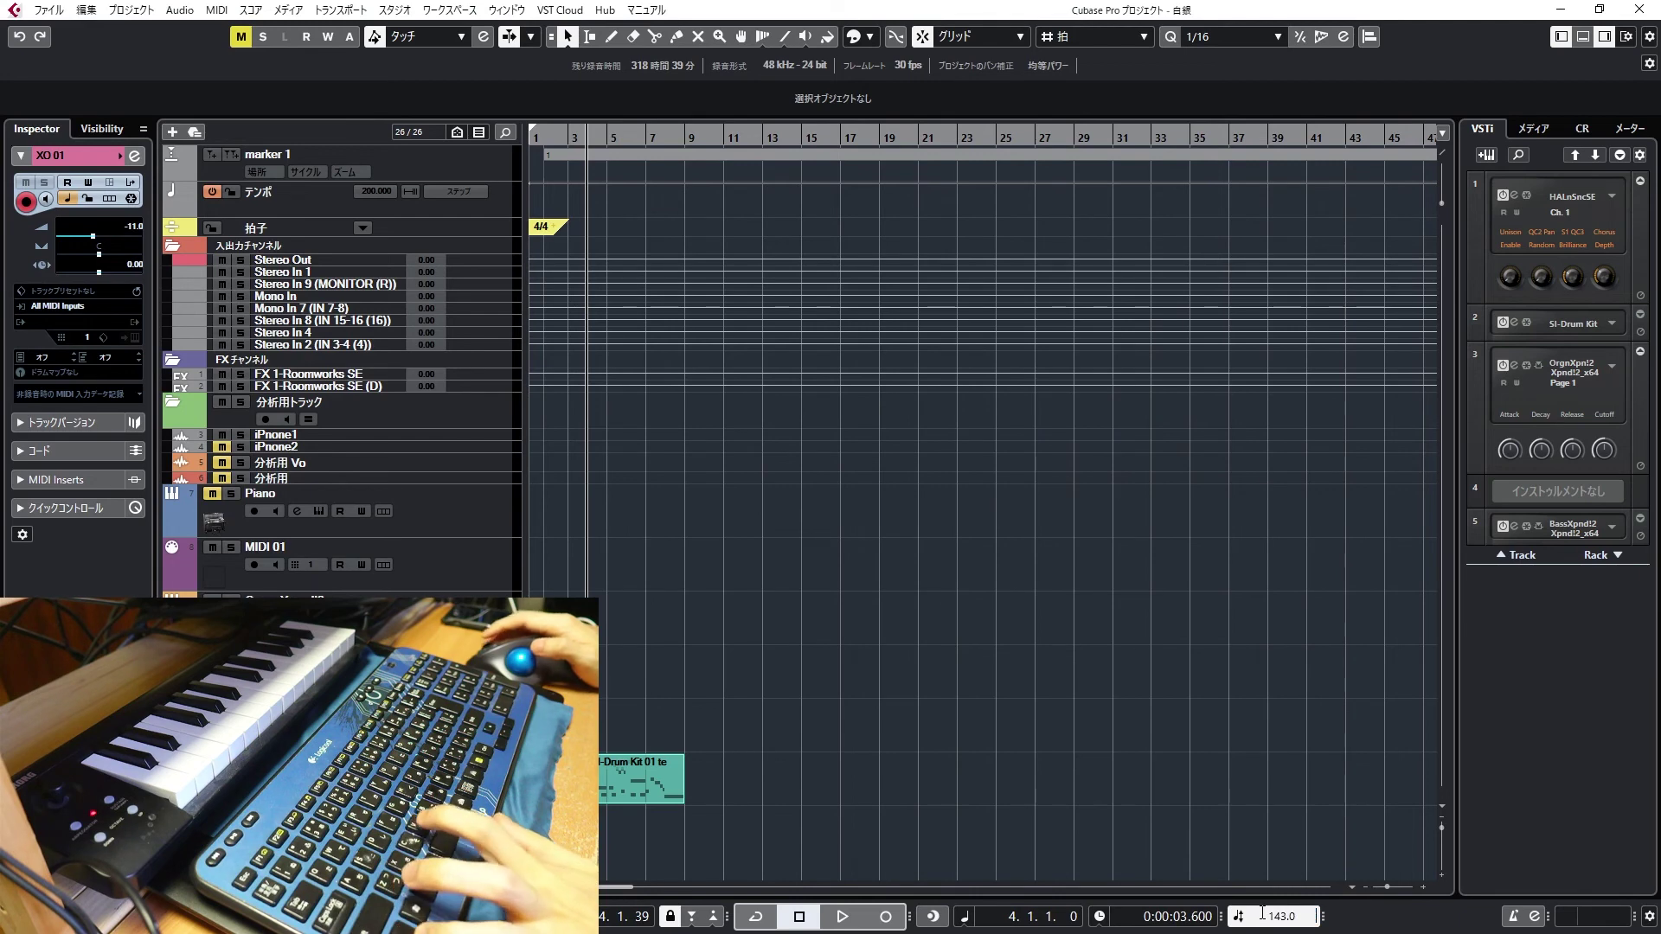
key("Return")
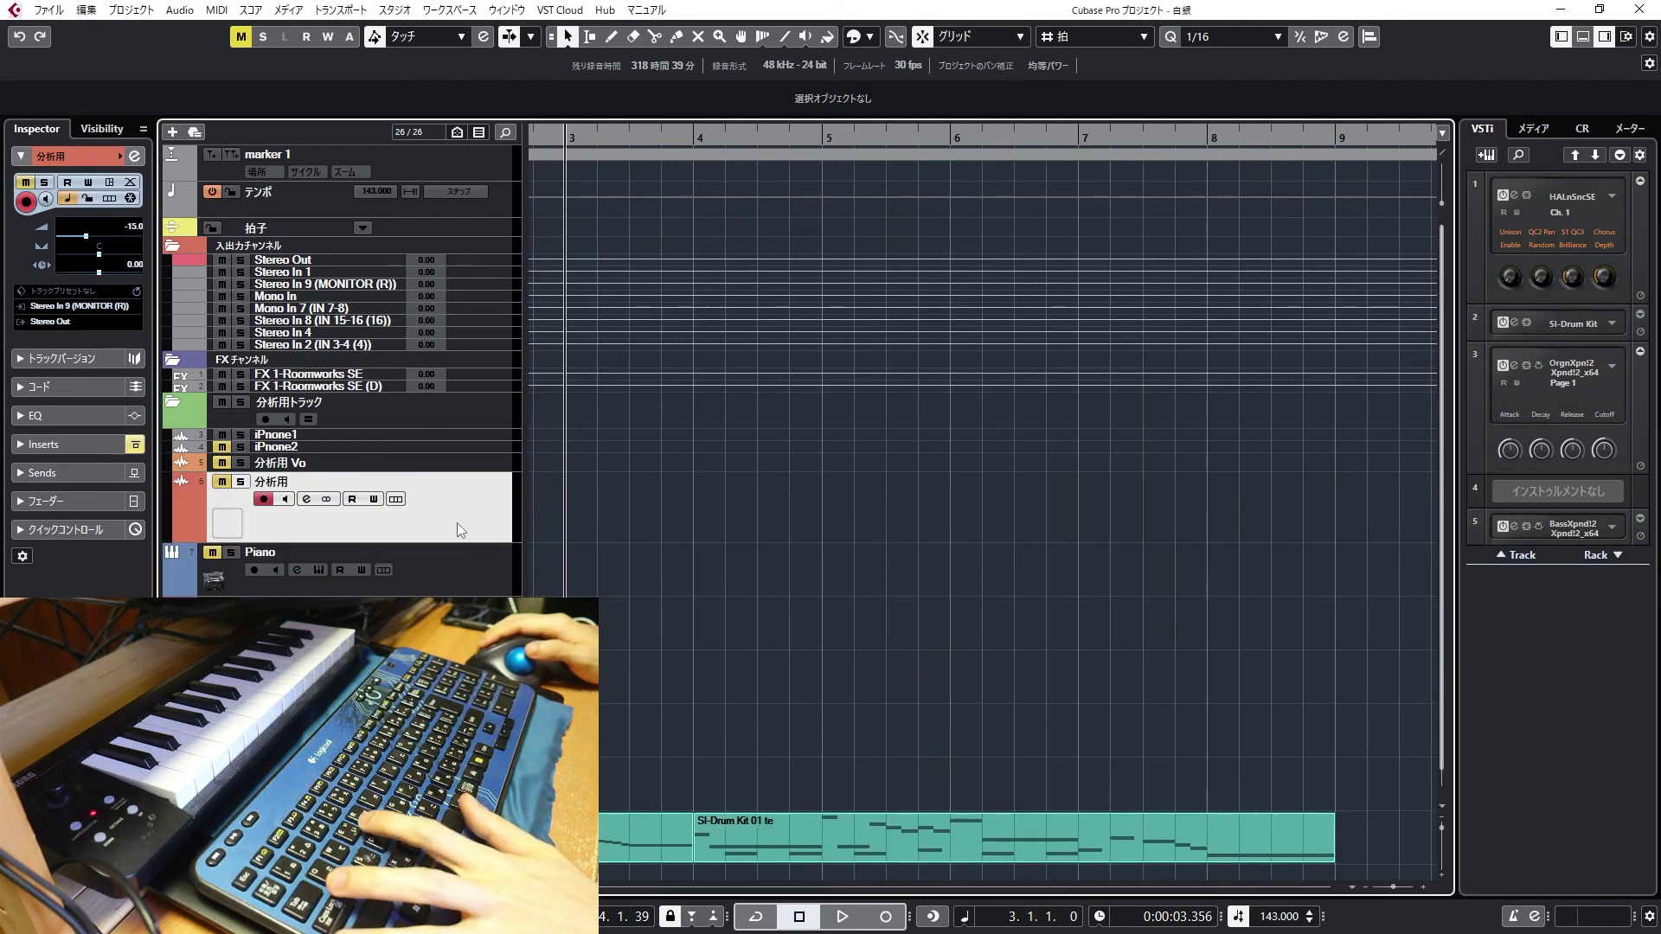
Record the song on the 分析用 audio track from bar 3 and raise the recorded event's volume to 5.85 dB
key("KP_Multiply")
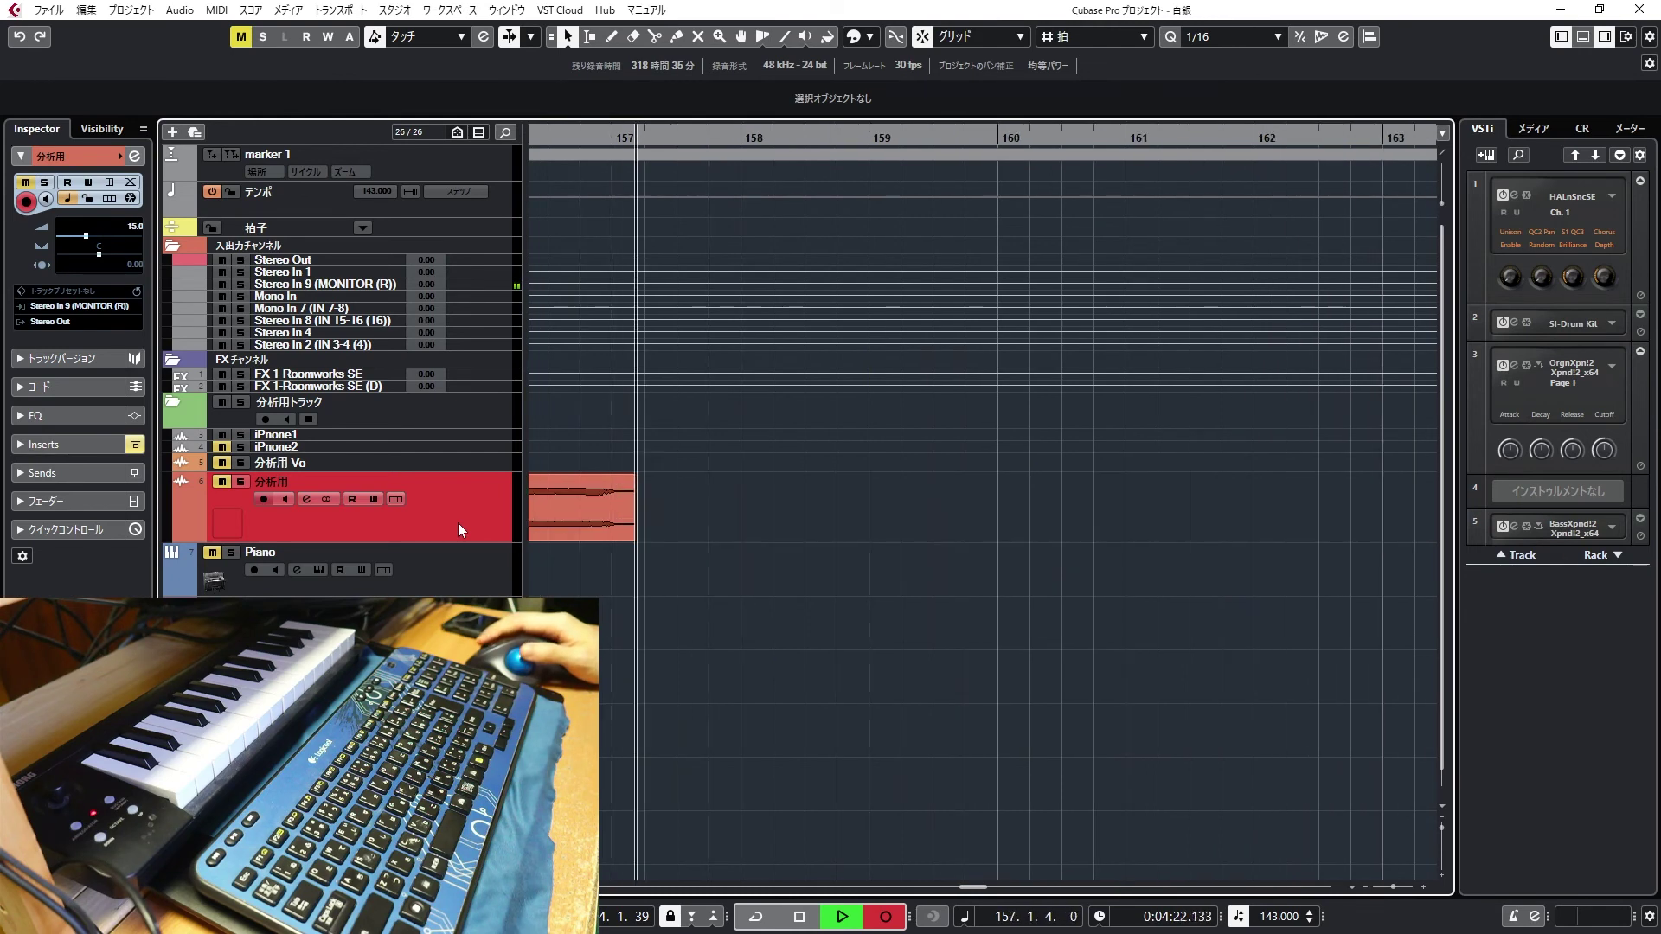
left_click(799, 917)
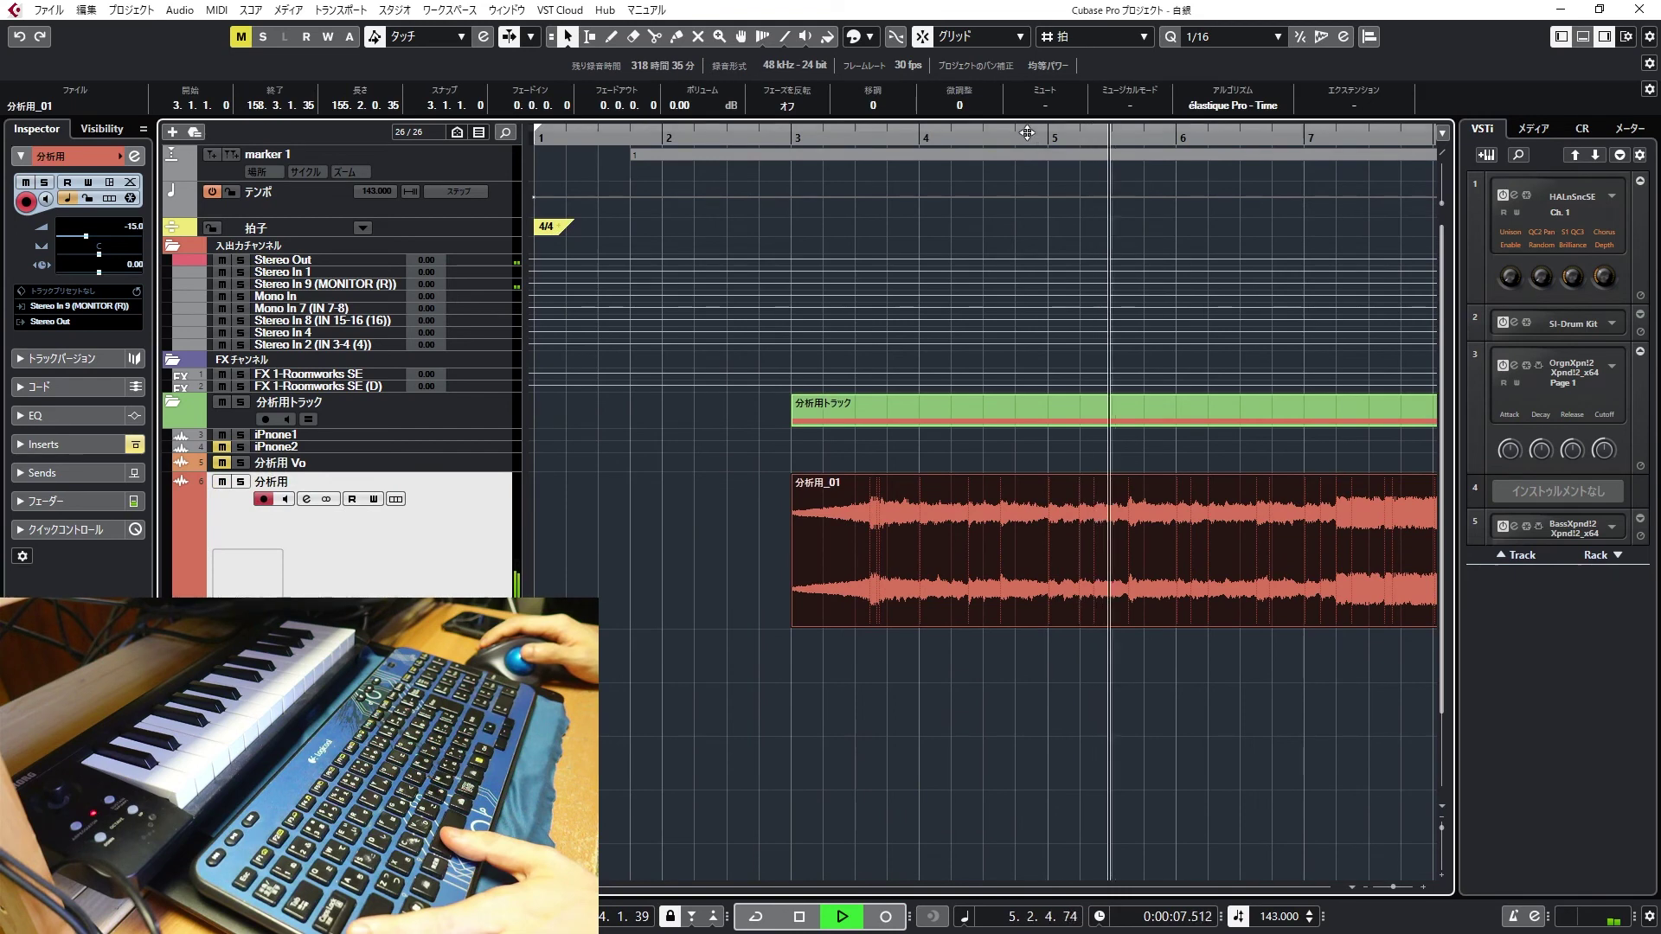
left_click_drag(1022, 132, 1019, 90)
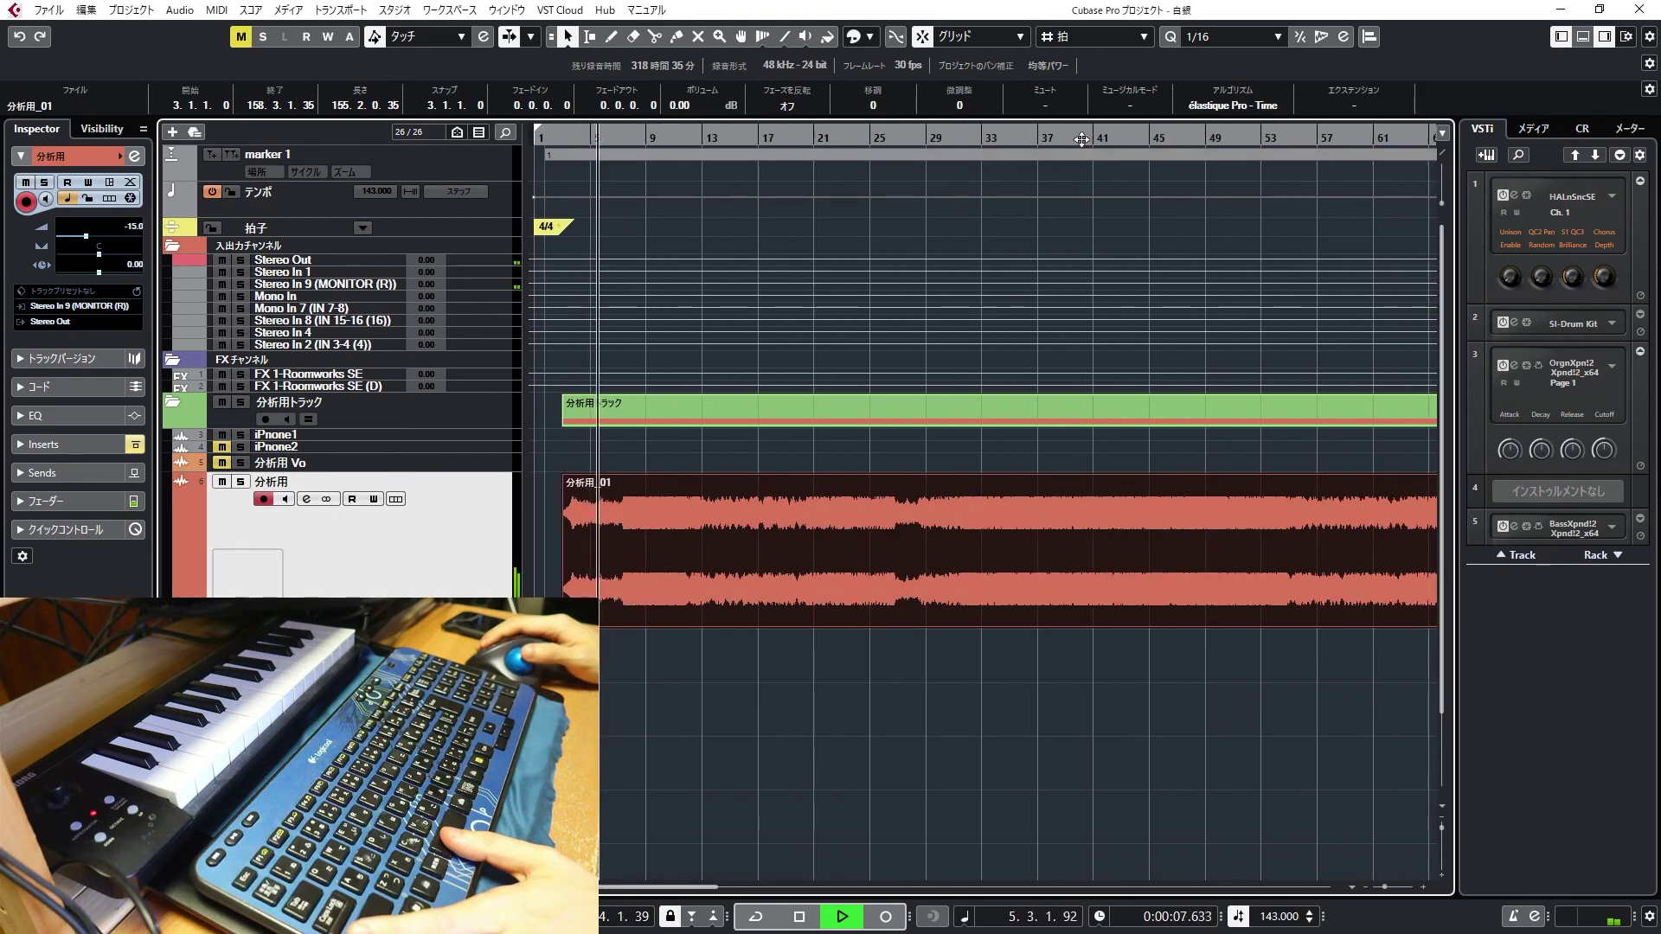
left_click_drag(1081, 137, 1081, 124)
left_click_drag(1187, 479, 1171, 337)
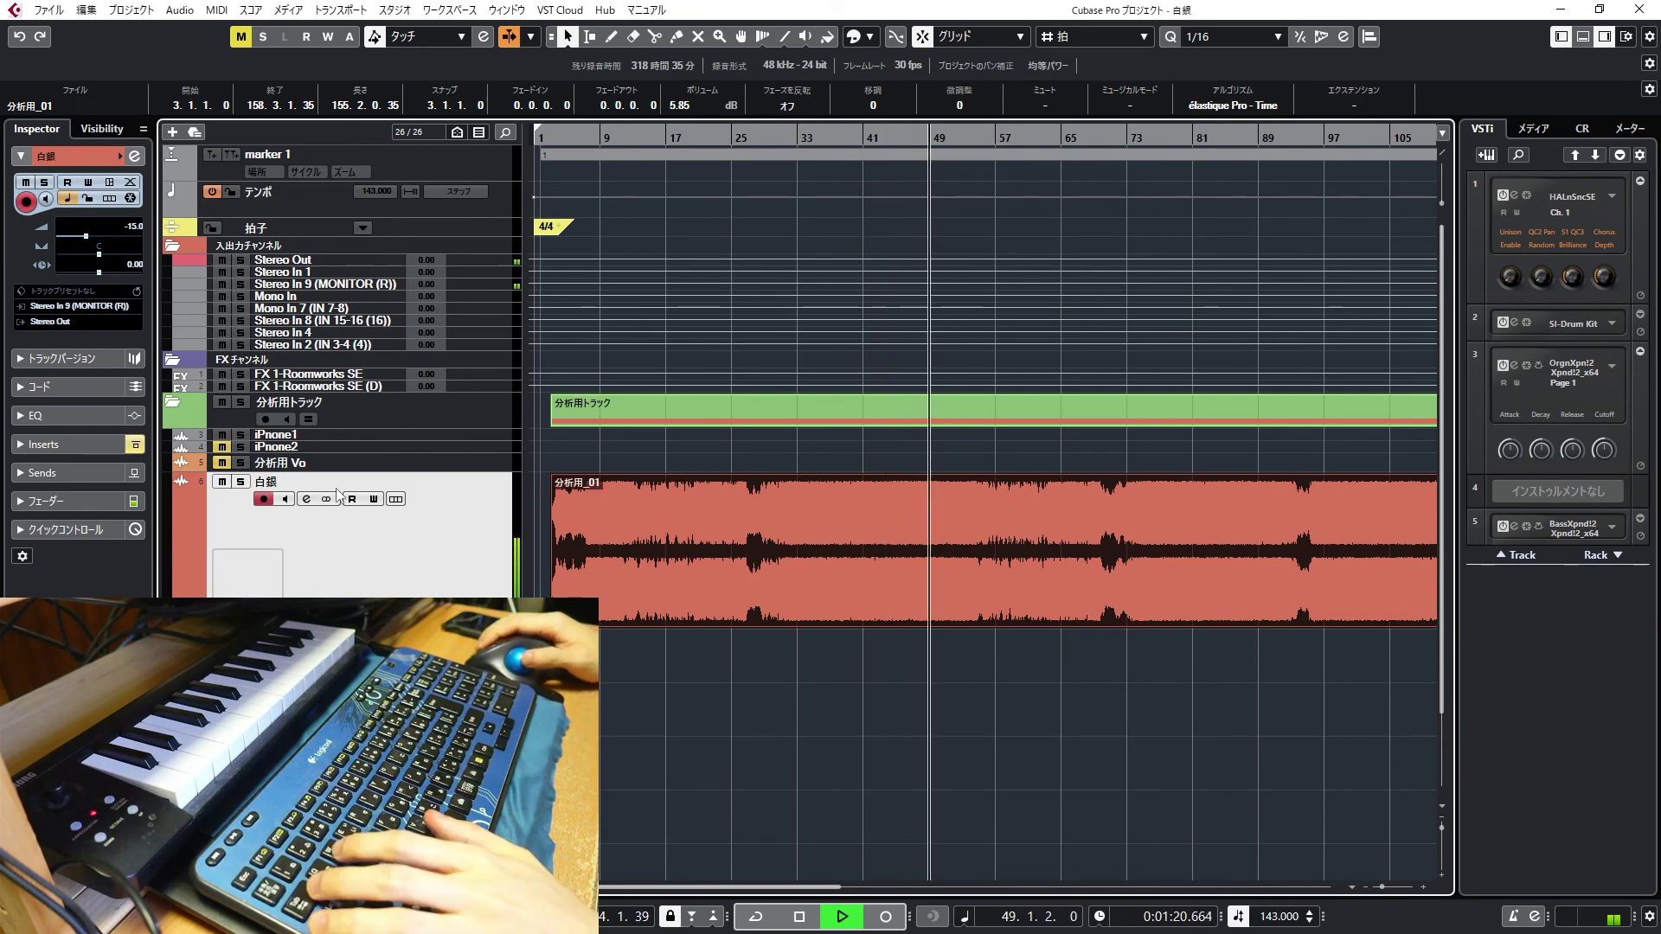
Copy the analysis track's name 白銀 and apply it to the recorded event on that track
double_click(313, 483)
key("ctrl+c")
key("shift+Return")
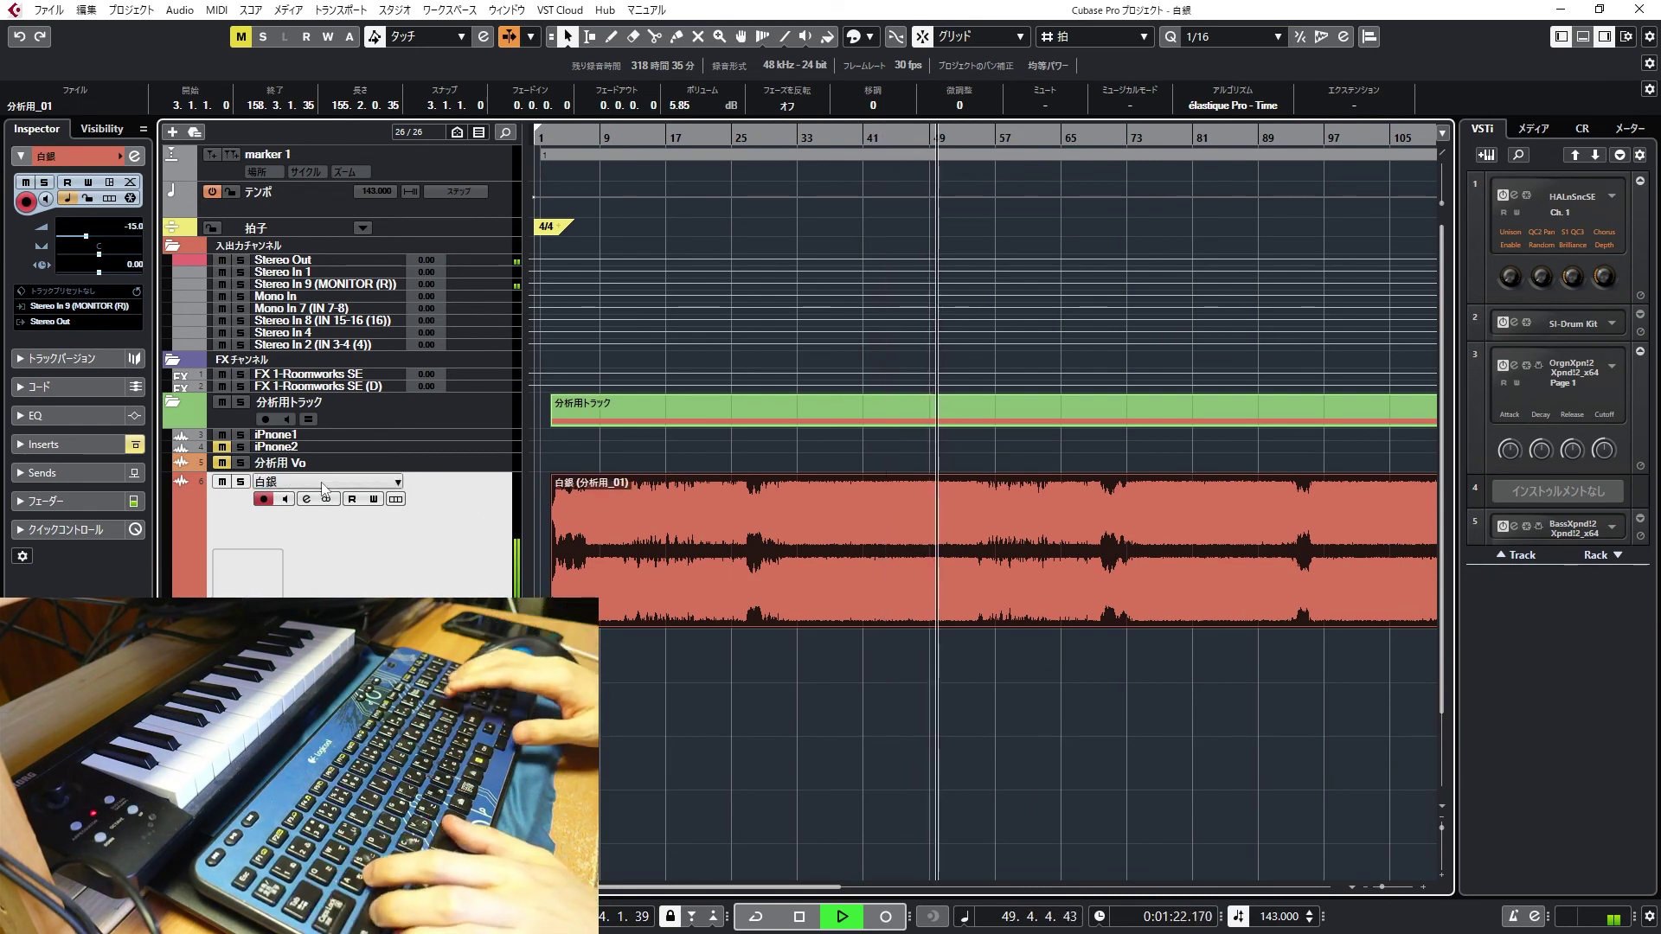
Rename the recorded event's audio file as 白銀 using the copied name
left_click(949, 662)
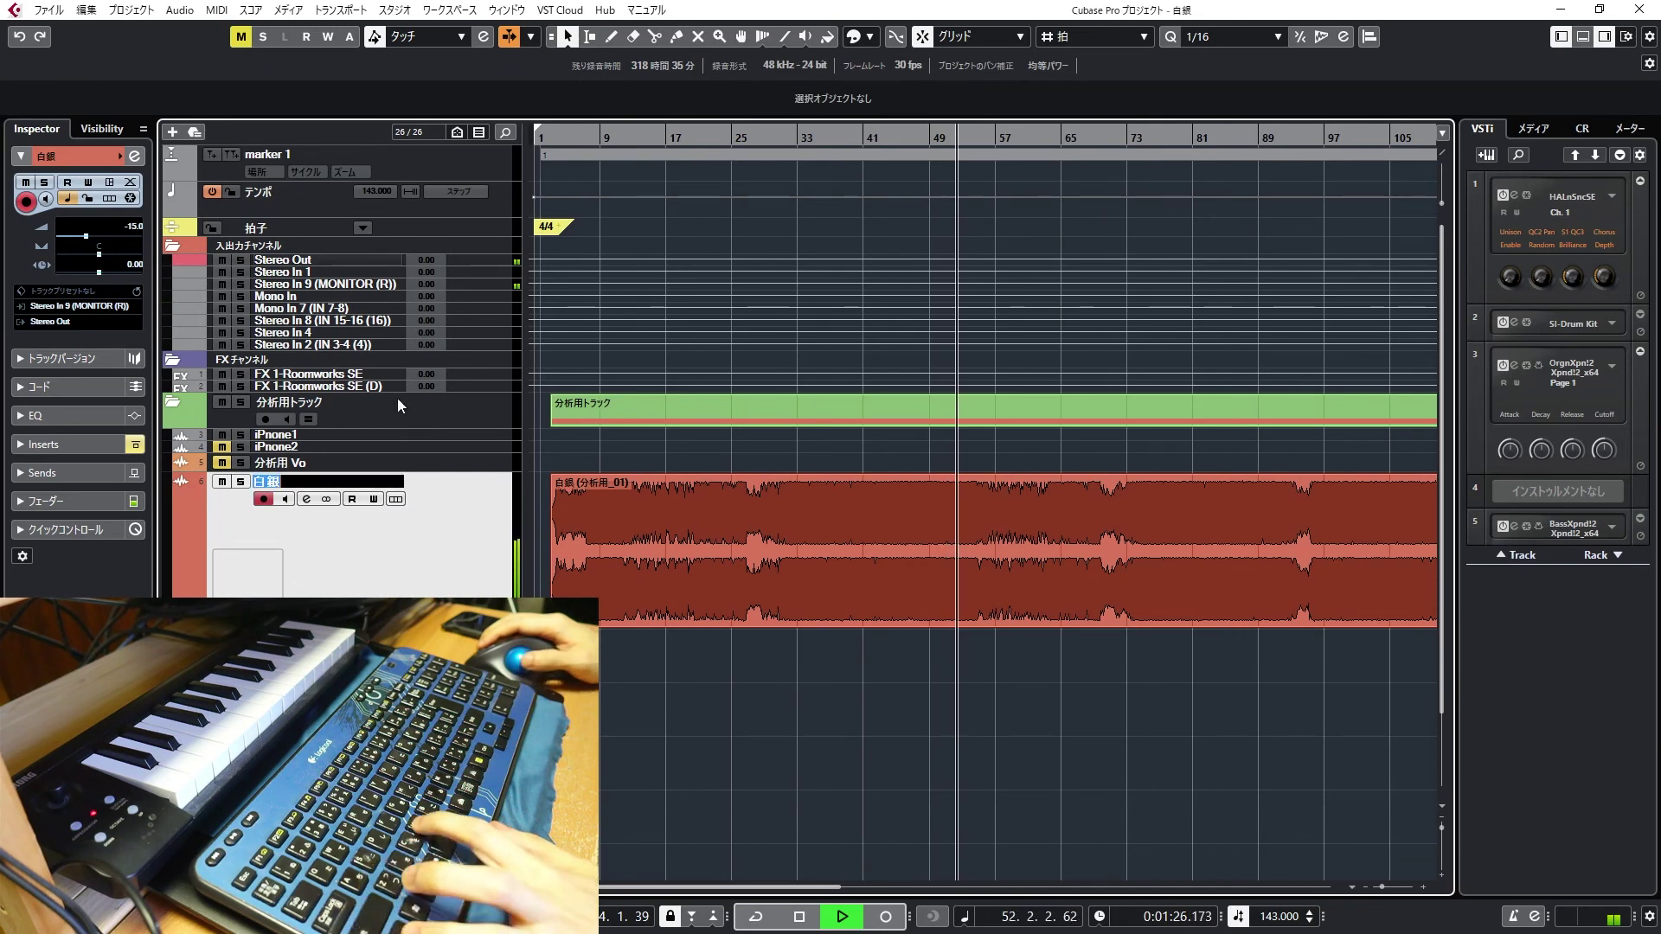
left_click(575, 546)
left_click(65, 107)
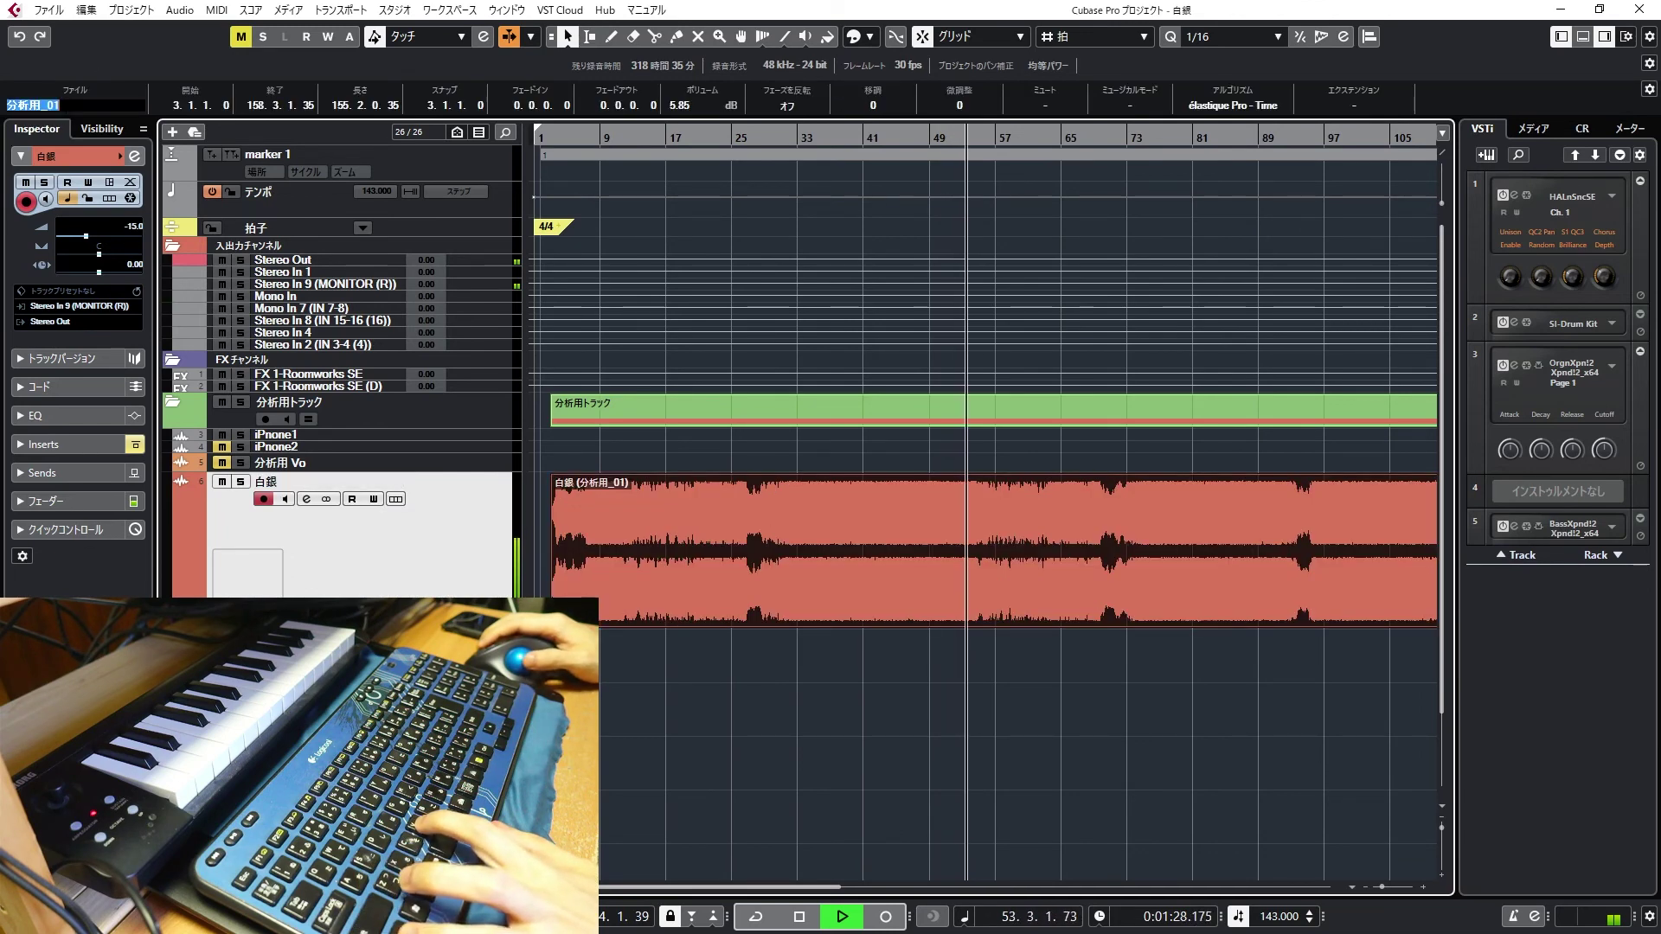
key("ctrl+v")
key("Return")
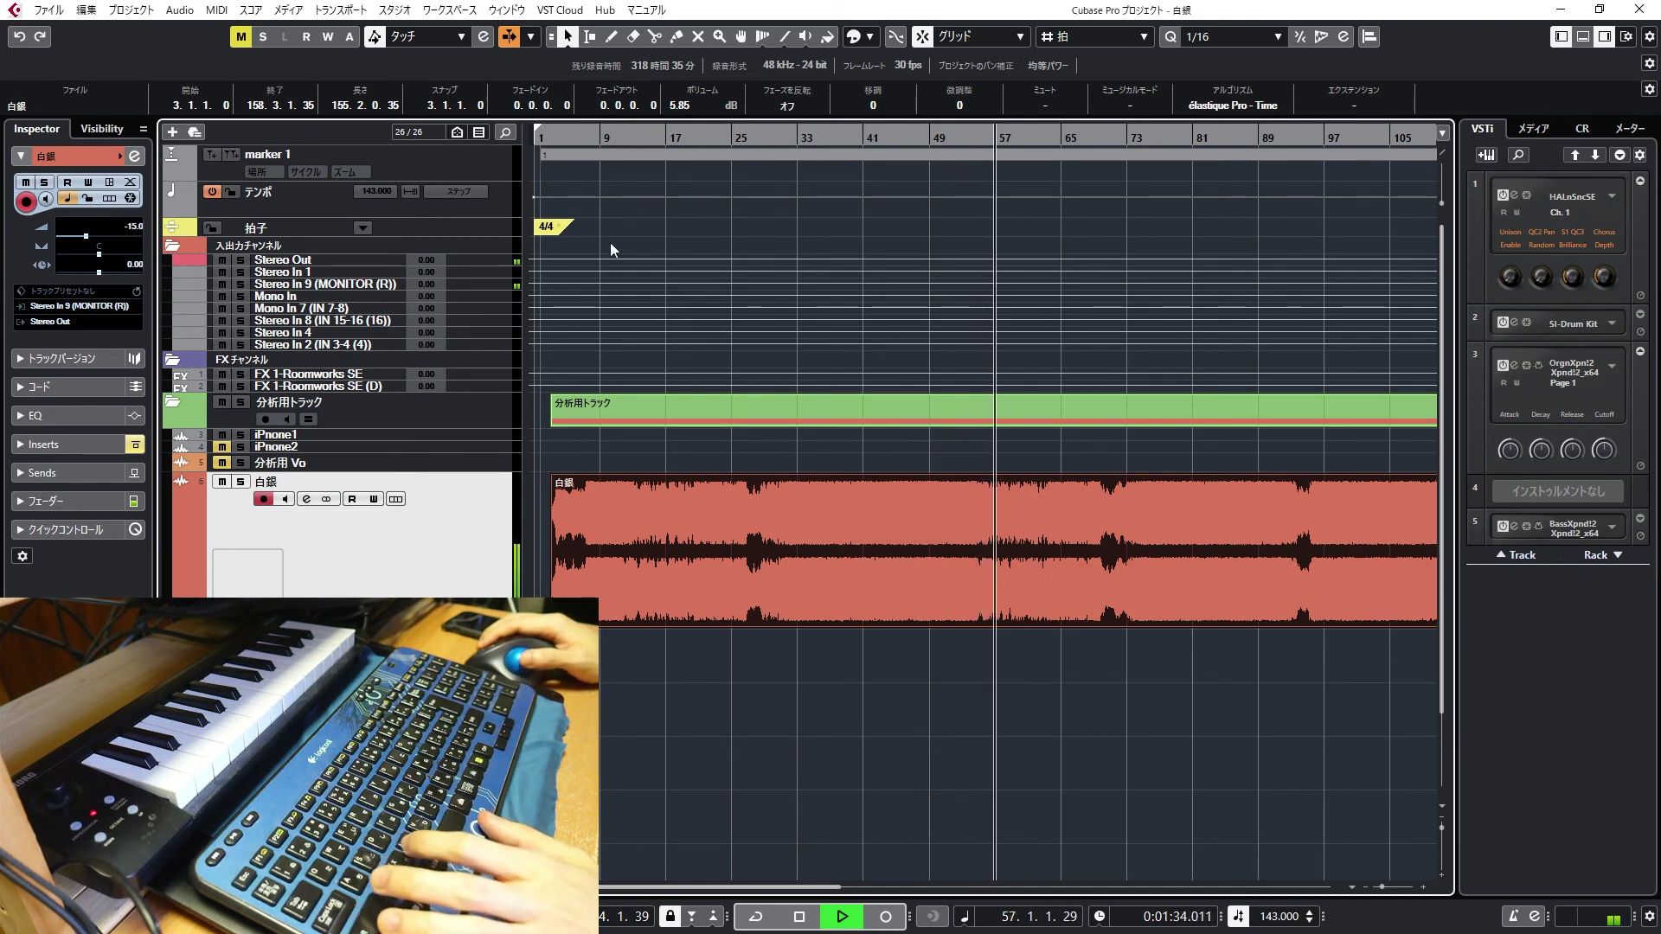
Move the 白銀 audio event along the timeline so it starts at 3.2.3.3
left_click_drag(558, 139, 558, 213)
left_click_drag(730, 656, 525, 659)
left_click_drag(877, 538, 1000, 523)
Play back the 白銀 audio around bars 133 to 138 to check its beats against the grid
left_click(940, 142)
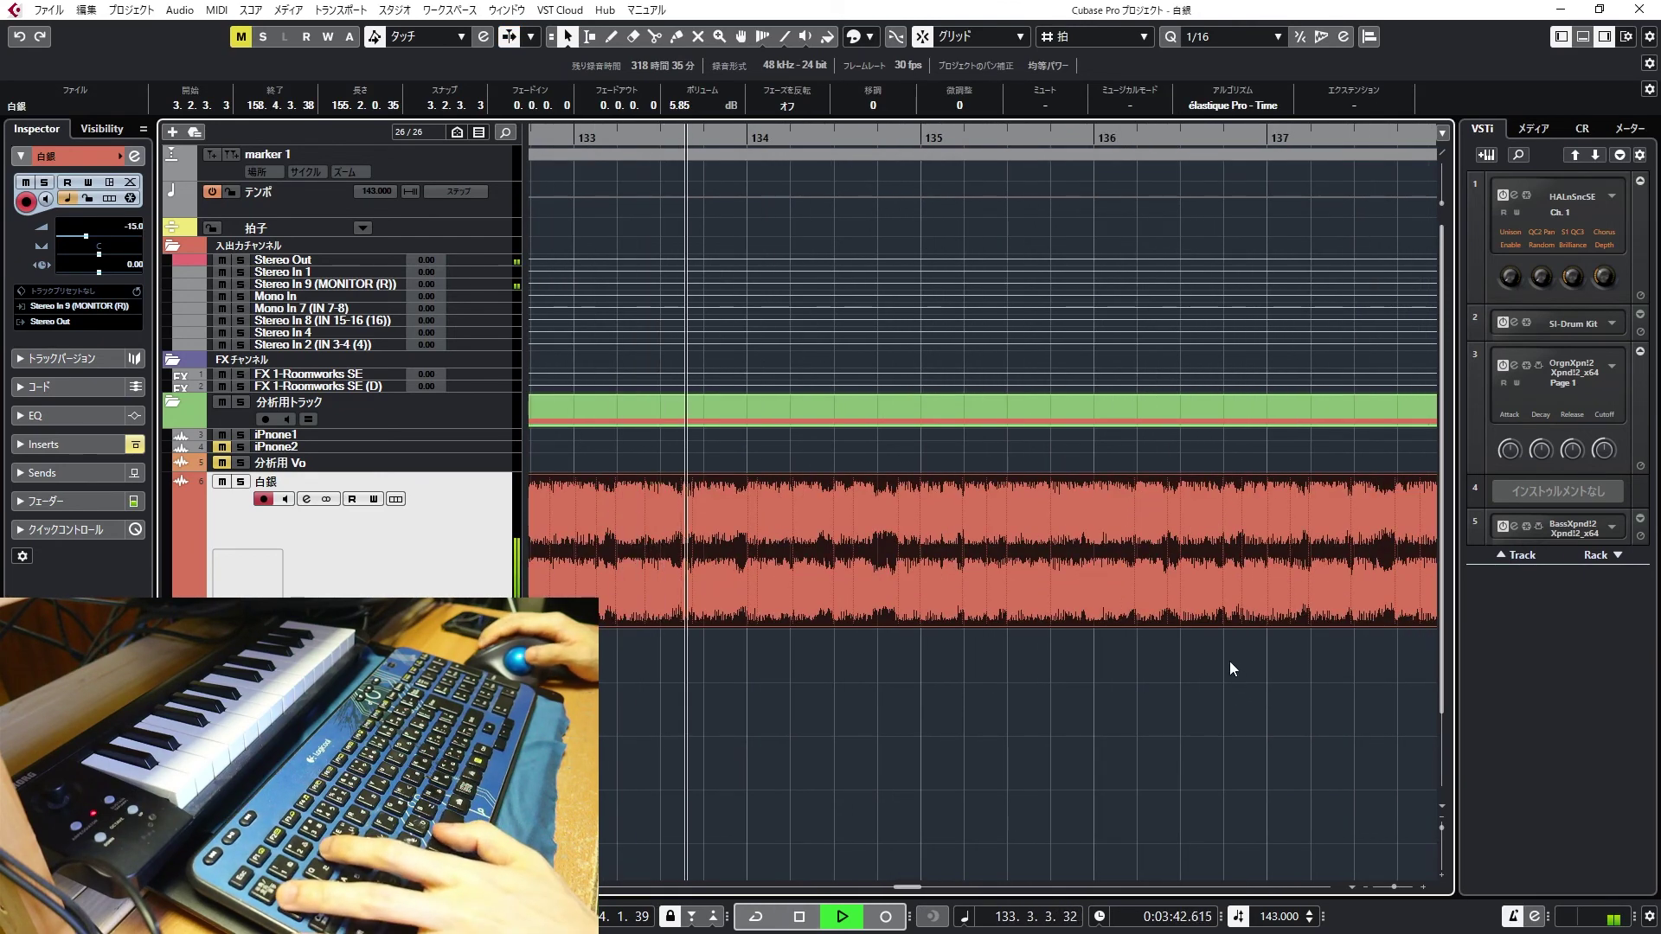
key("space")
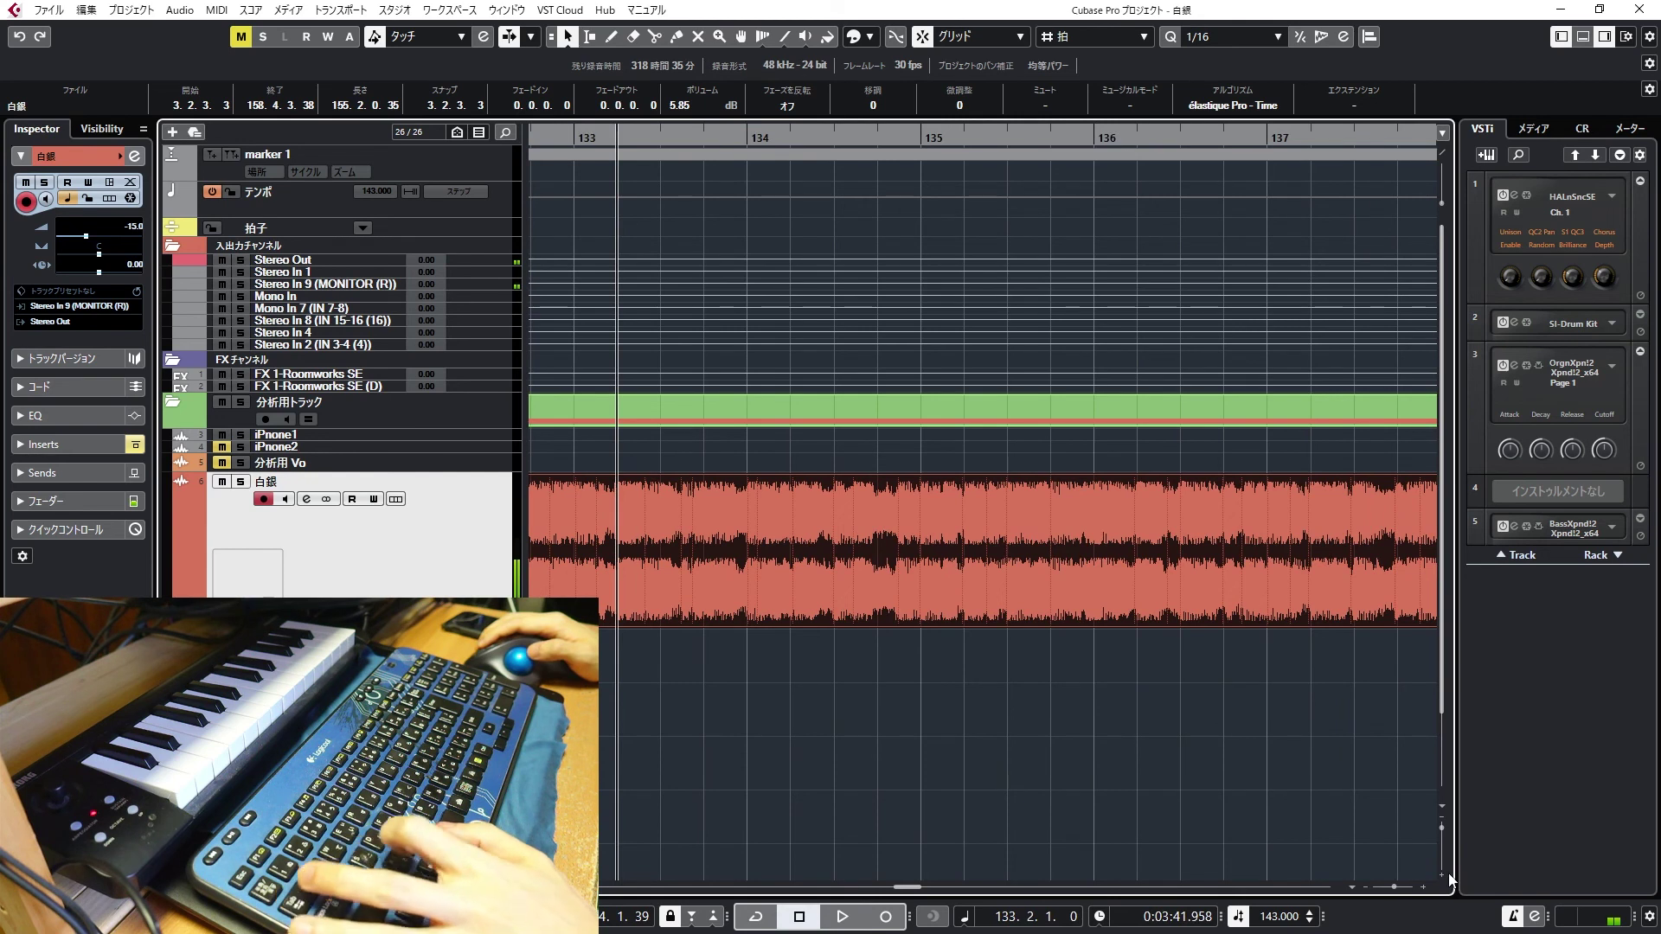
key("space")
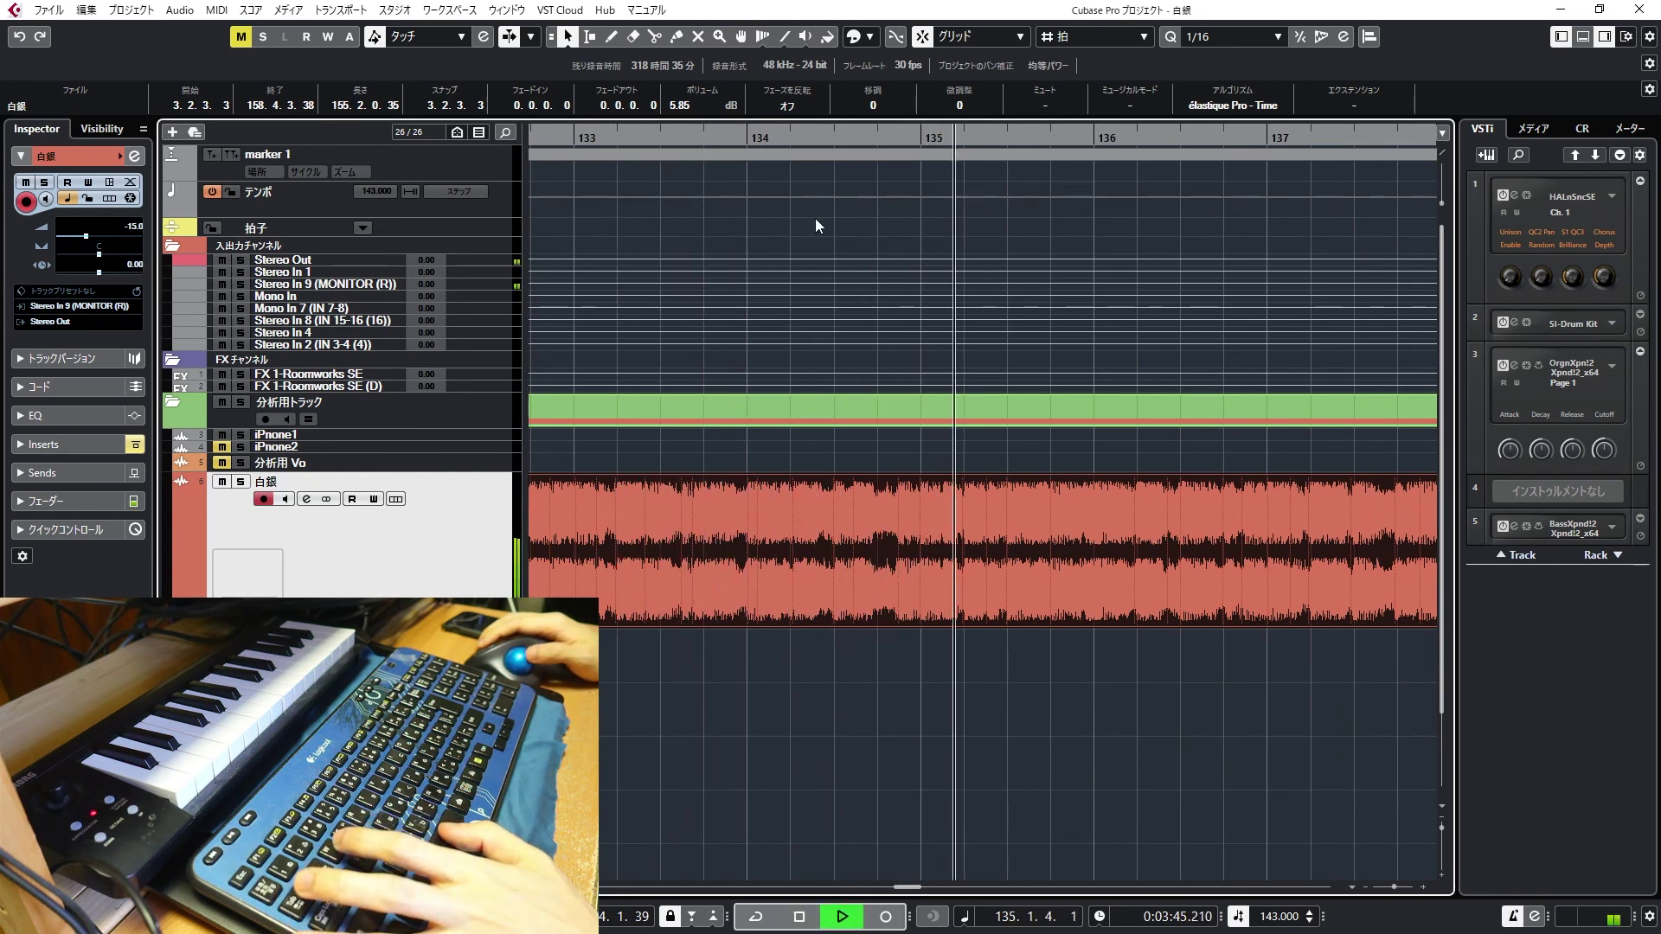
key("space")
left_click_drag(915, 139, 918, 182)
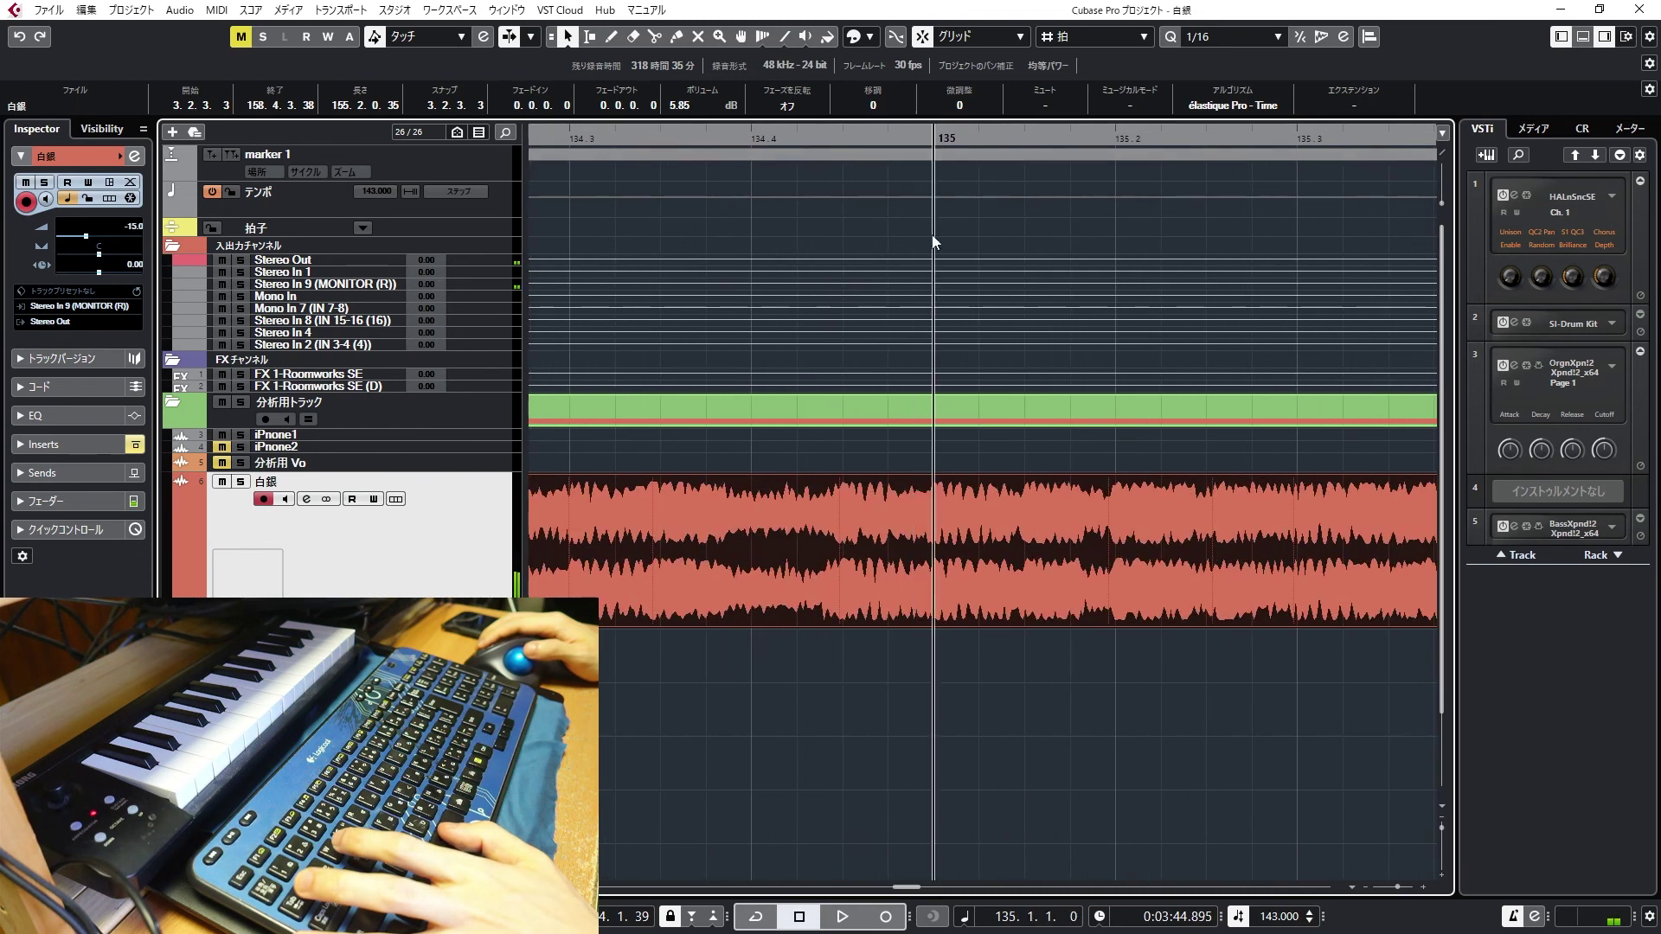
key("space")
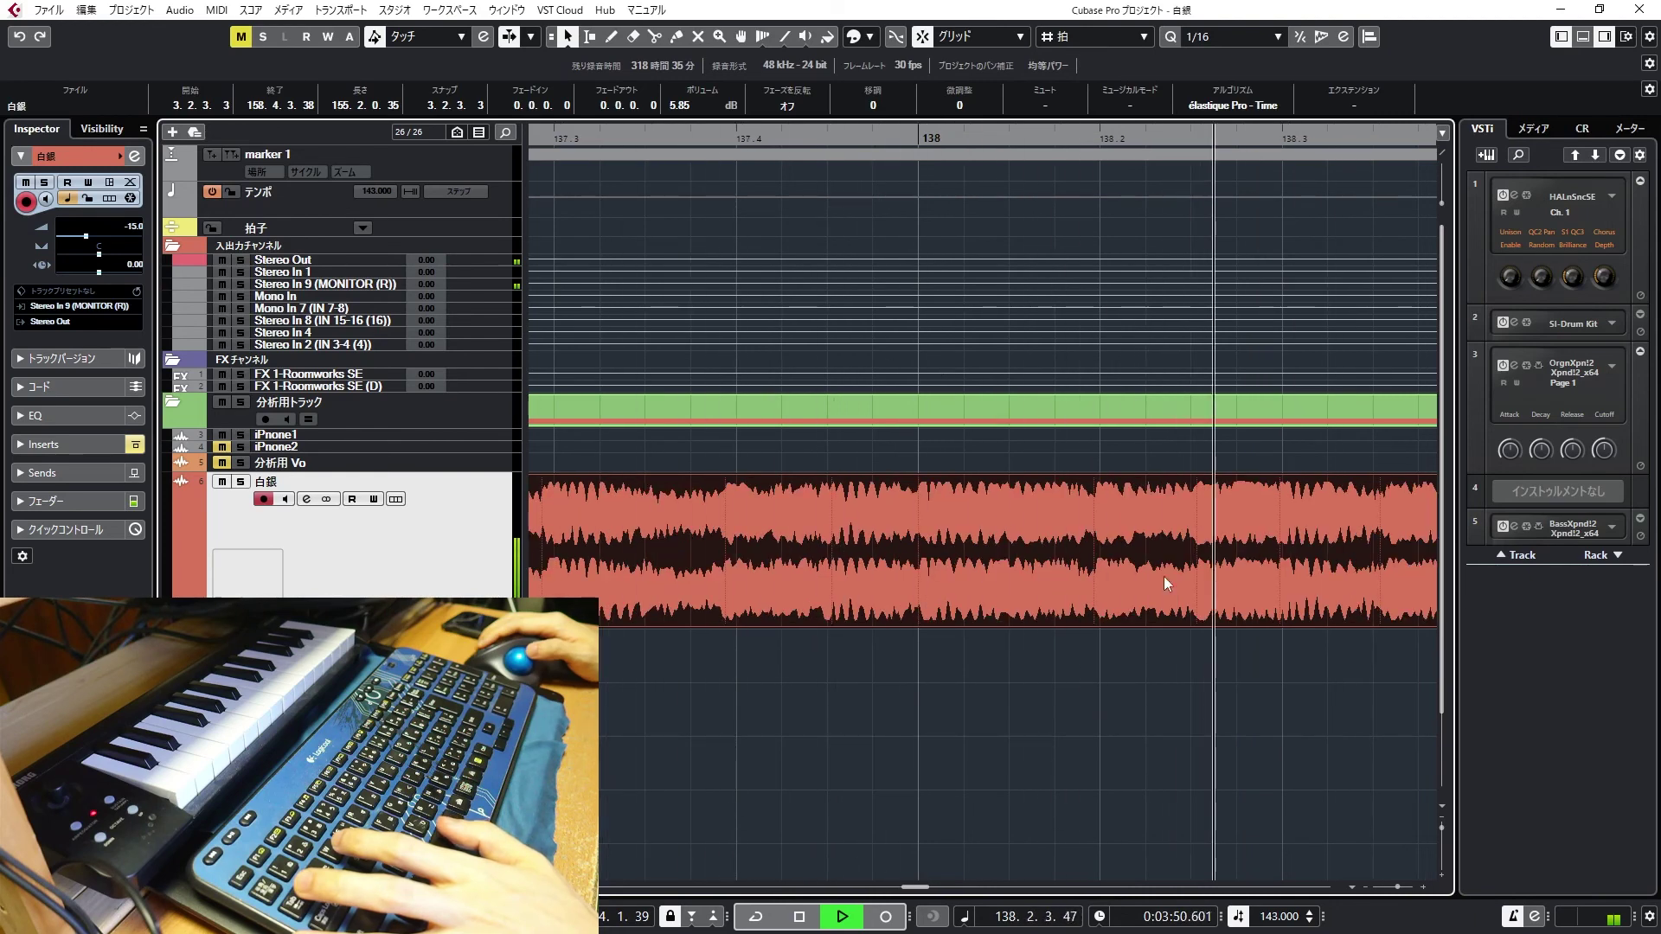
key("space")
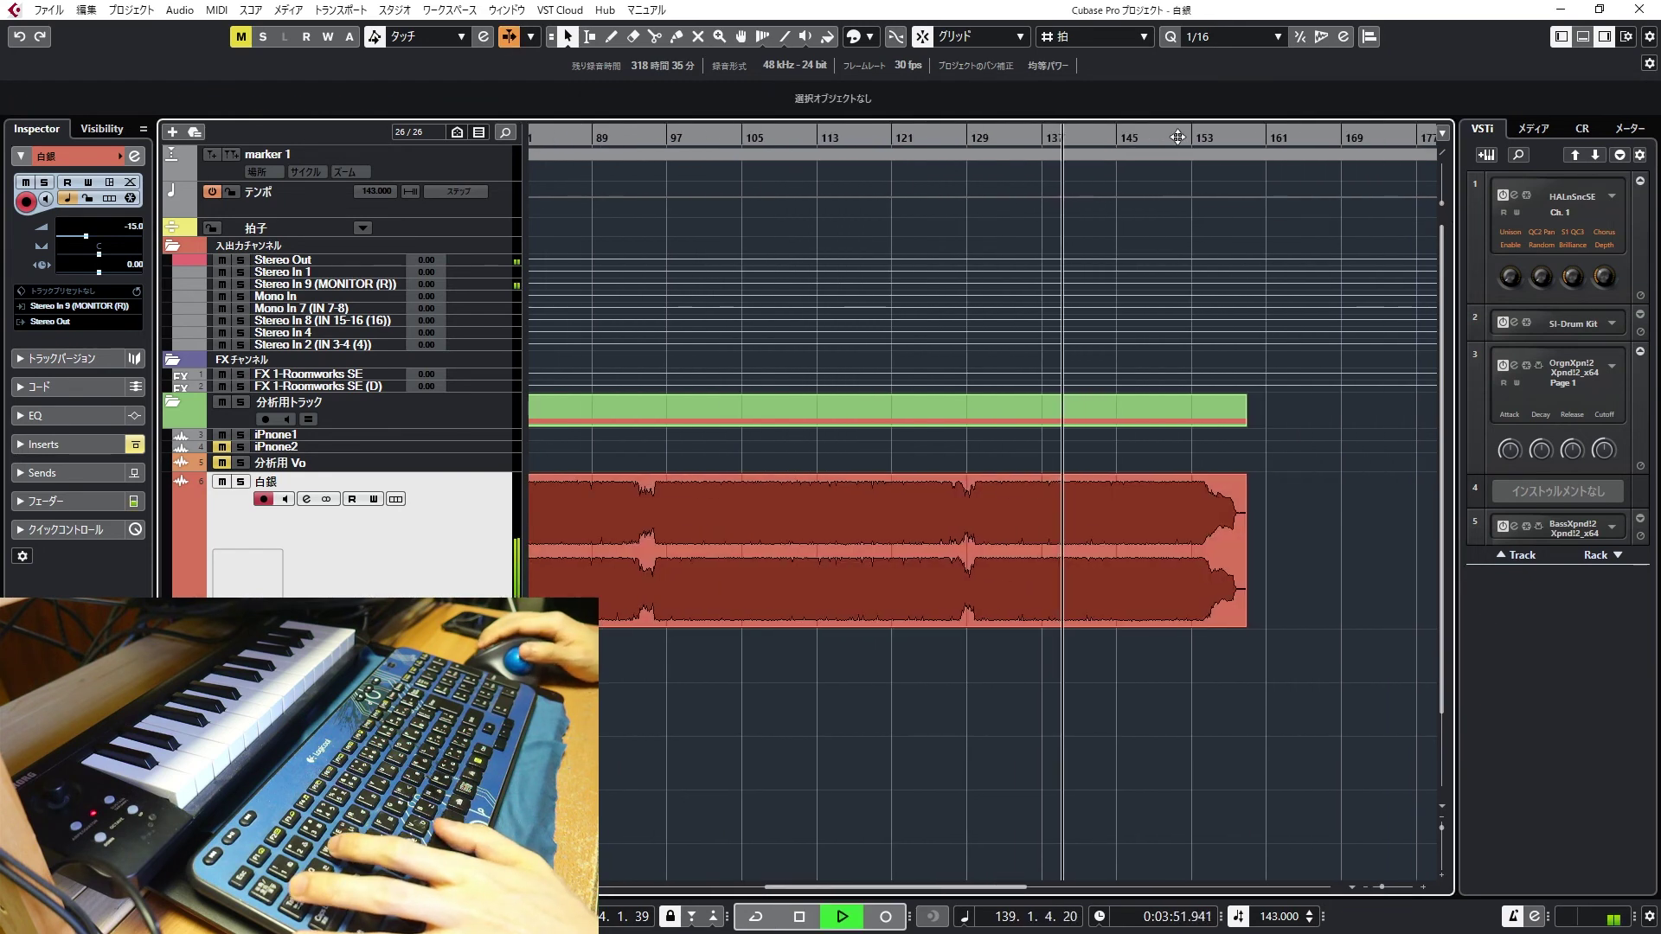
Apply the SpectraLayers extension to the 白銀 audio event
left_click(1177, 137)
left_click(1041, 496)
left_click(167, 12)
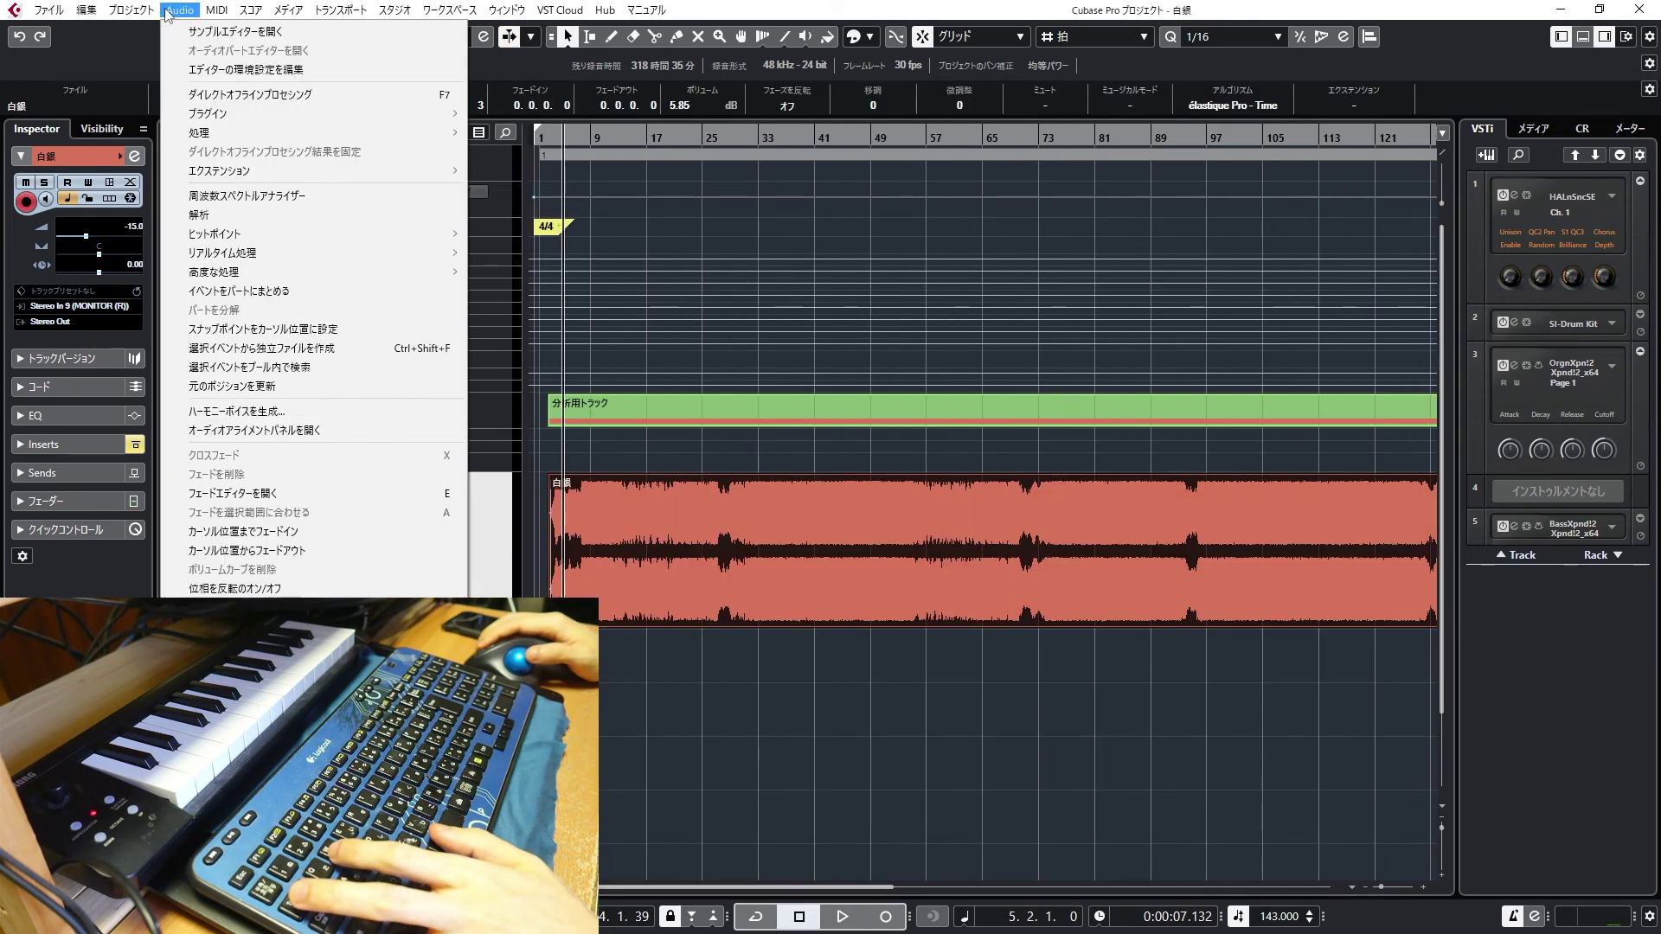
mouse_move(450, 170)
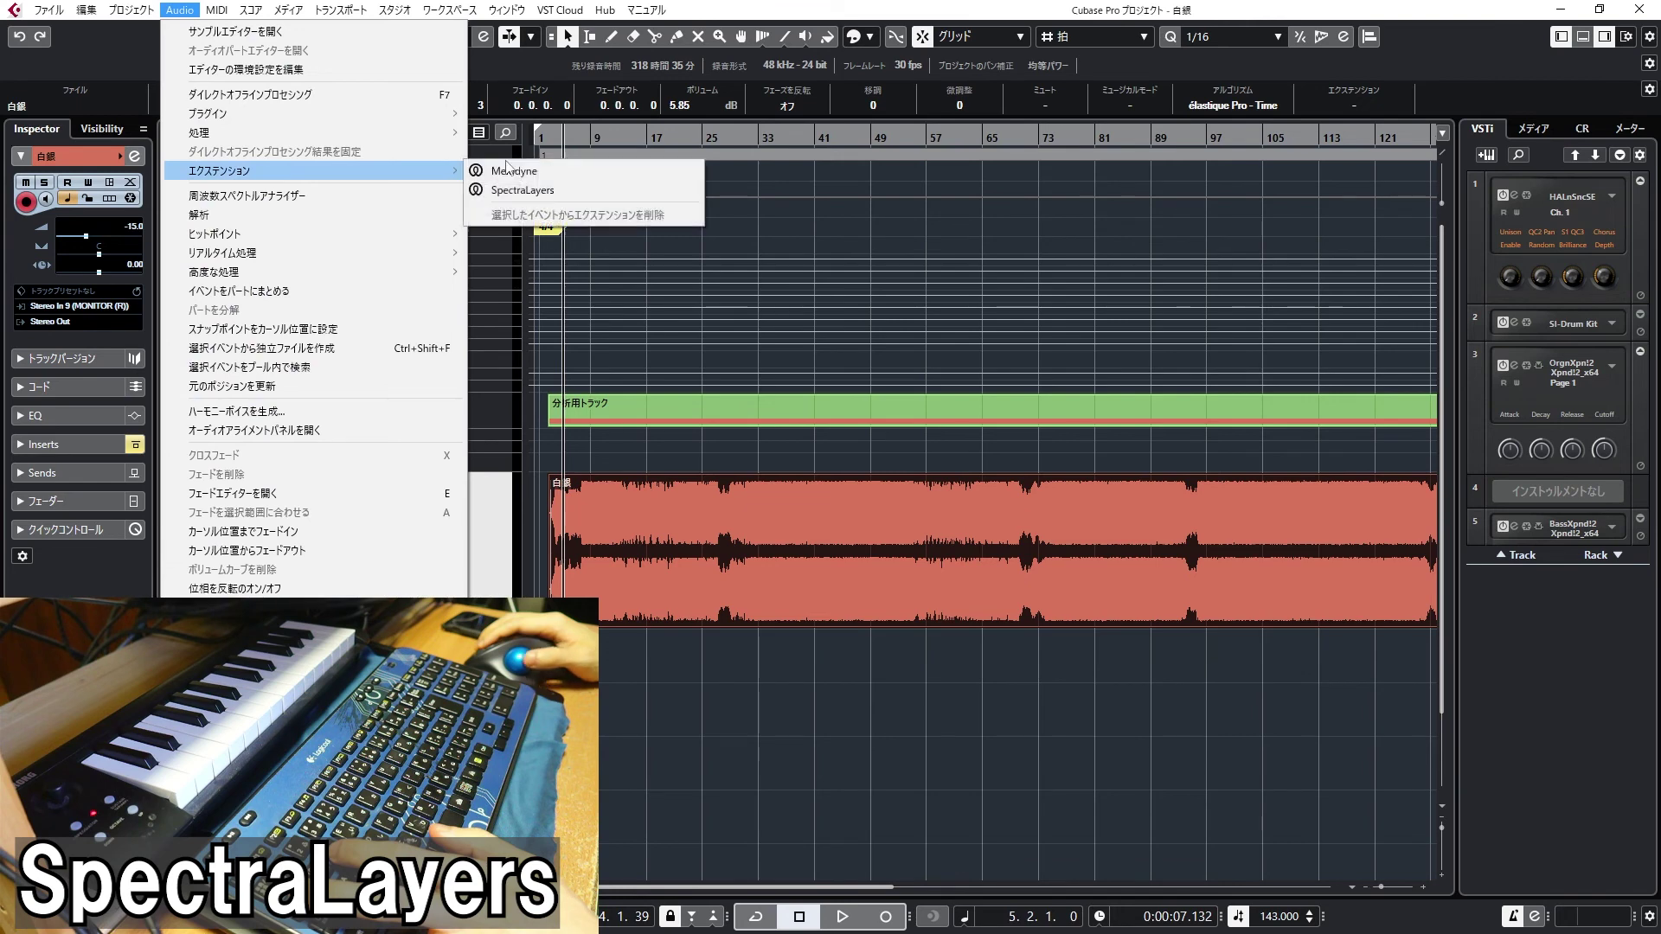
left_click(547, 190)
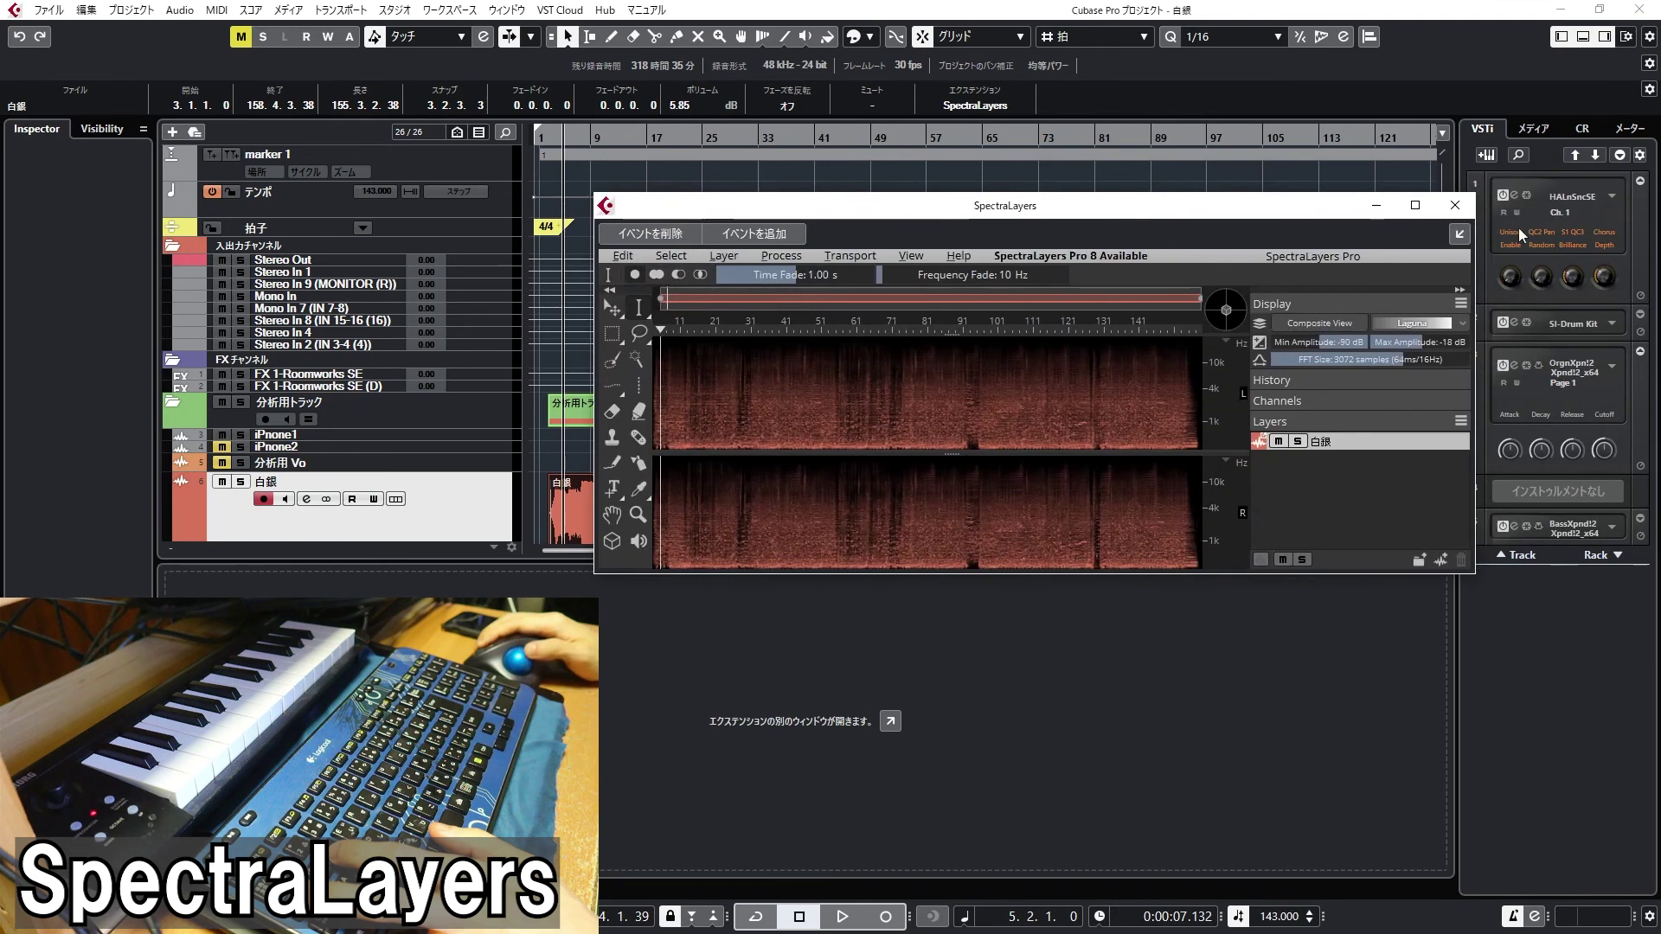
Enlarge the SpectraLayers window and unmix the 白銀 layer into Vocals, Piano, Drums, Bass and Other stems
left_click(1415, 206)
left_click(130, 58)
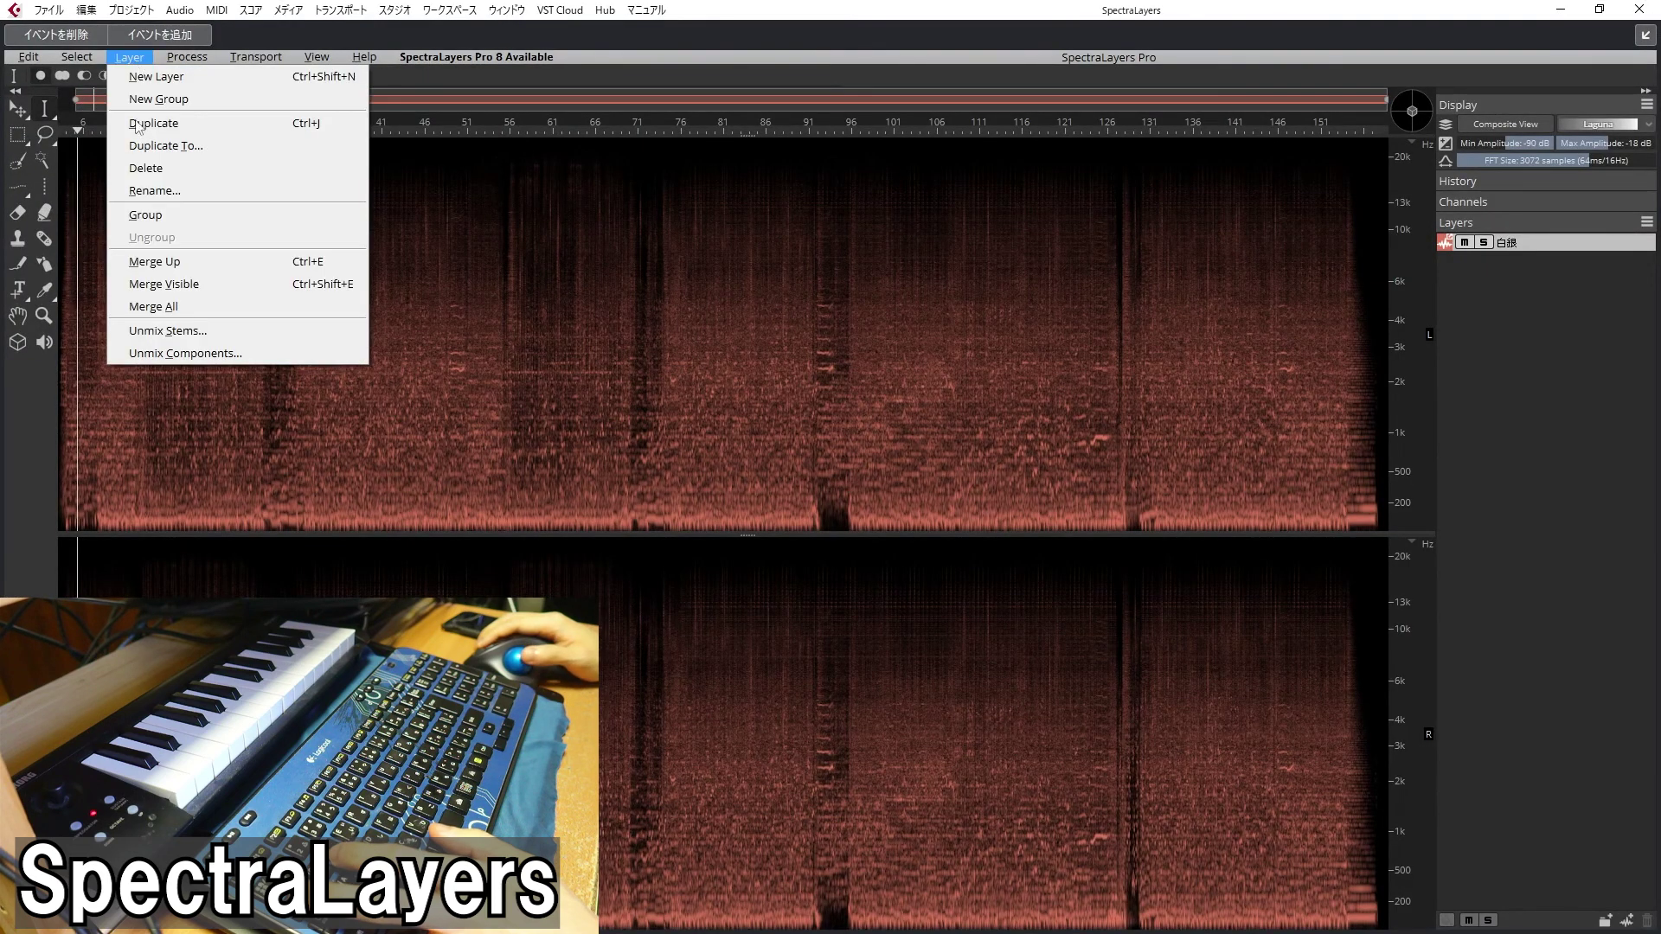
left_click(199, 349)
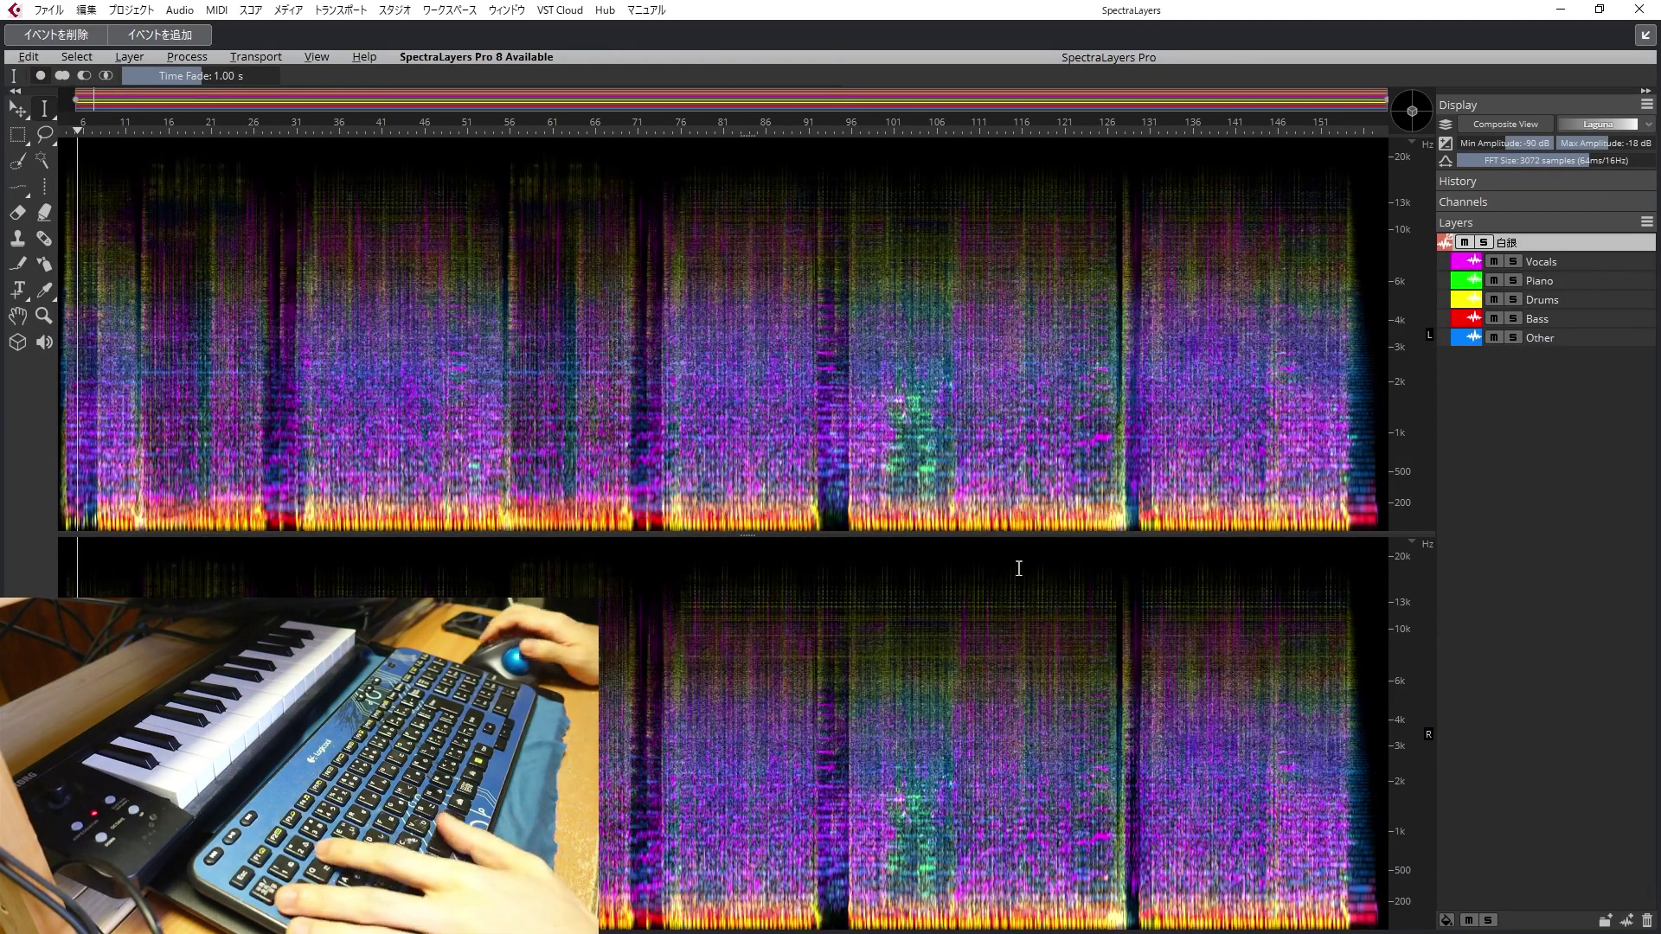
Play back the separated stems, soloing Vocals, Drums, Bass and Other to compare how each one sounds
key("space")
left_click(1511, 262)
left_click(1511, 261)
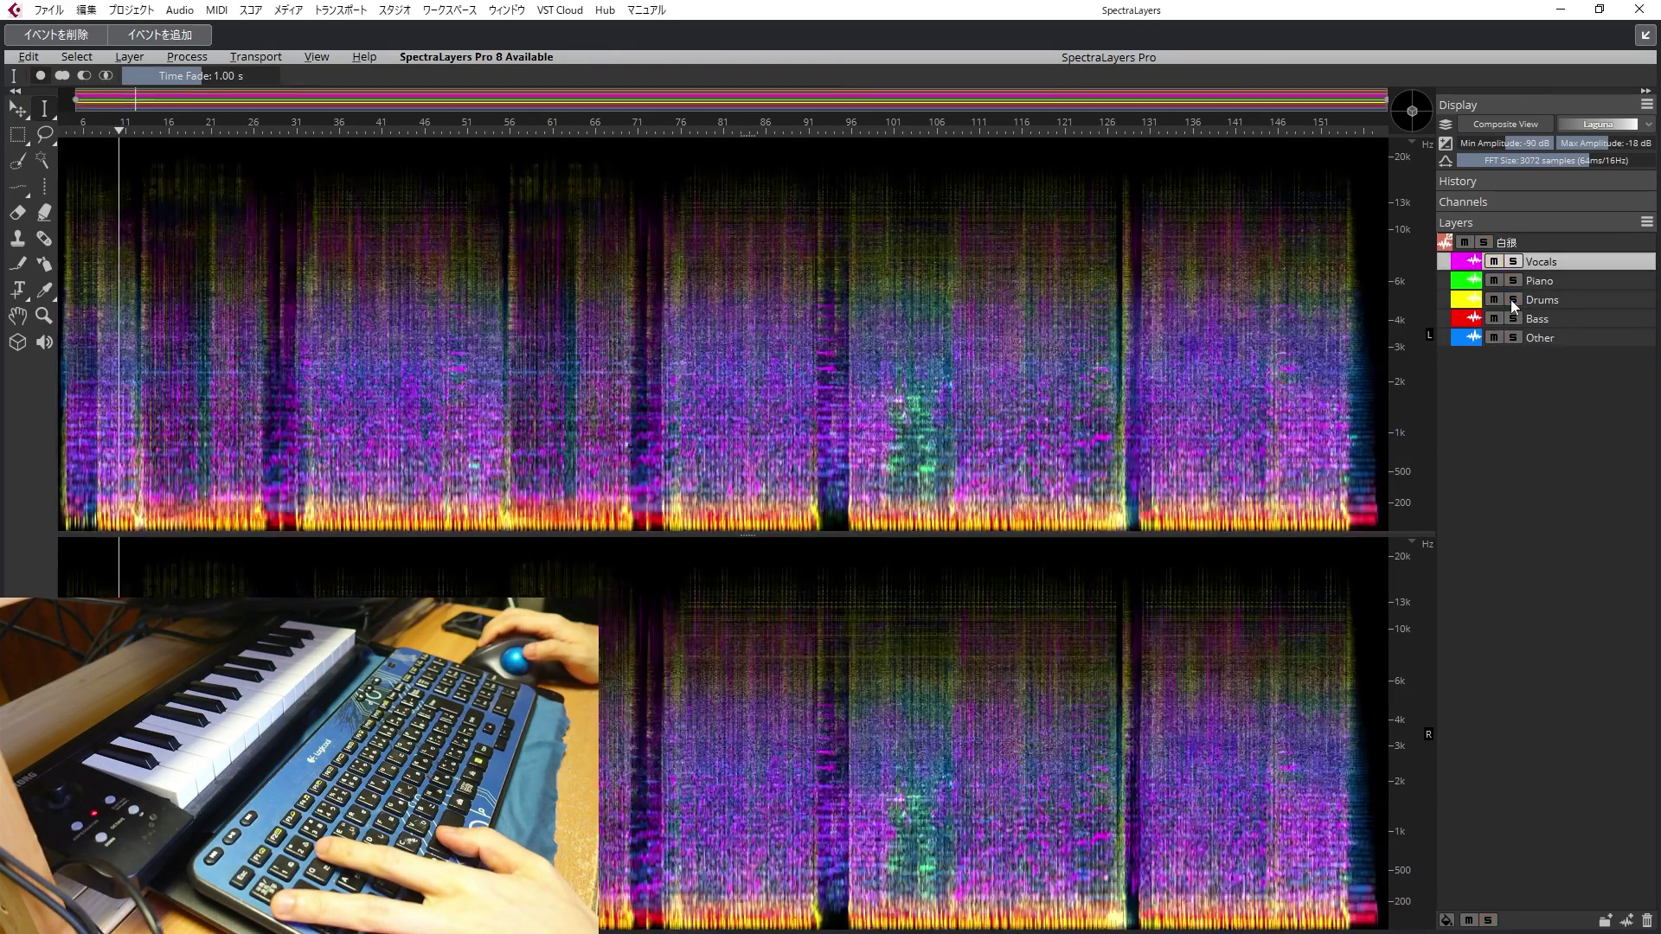
left_click(1511, 299)
left_click(1512, 318)
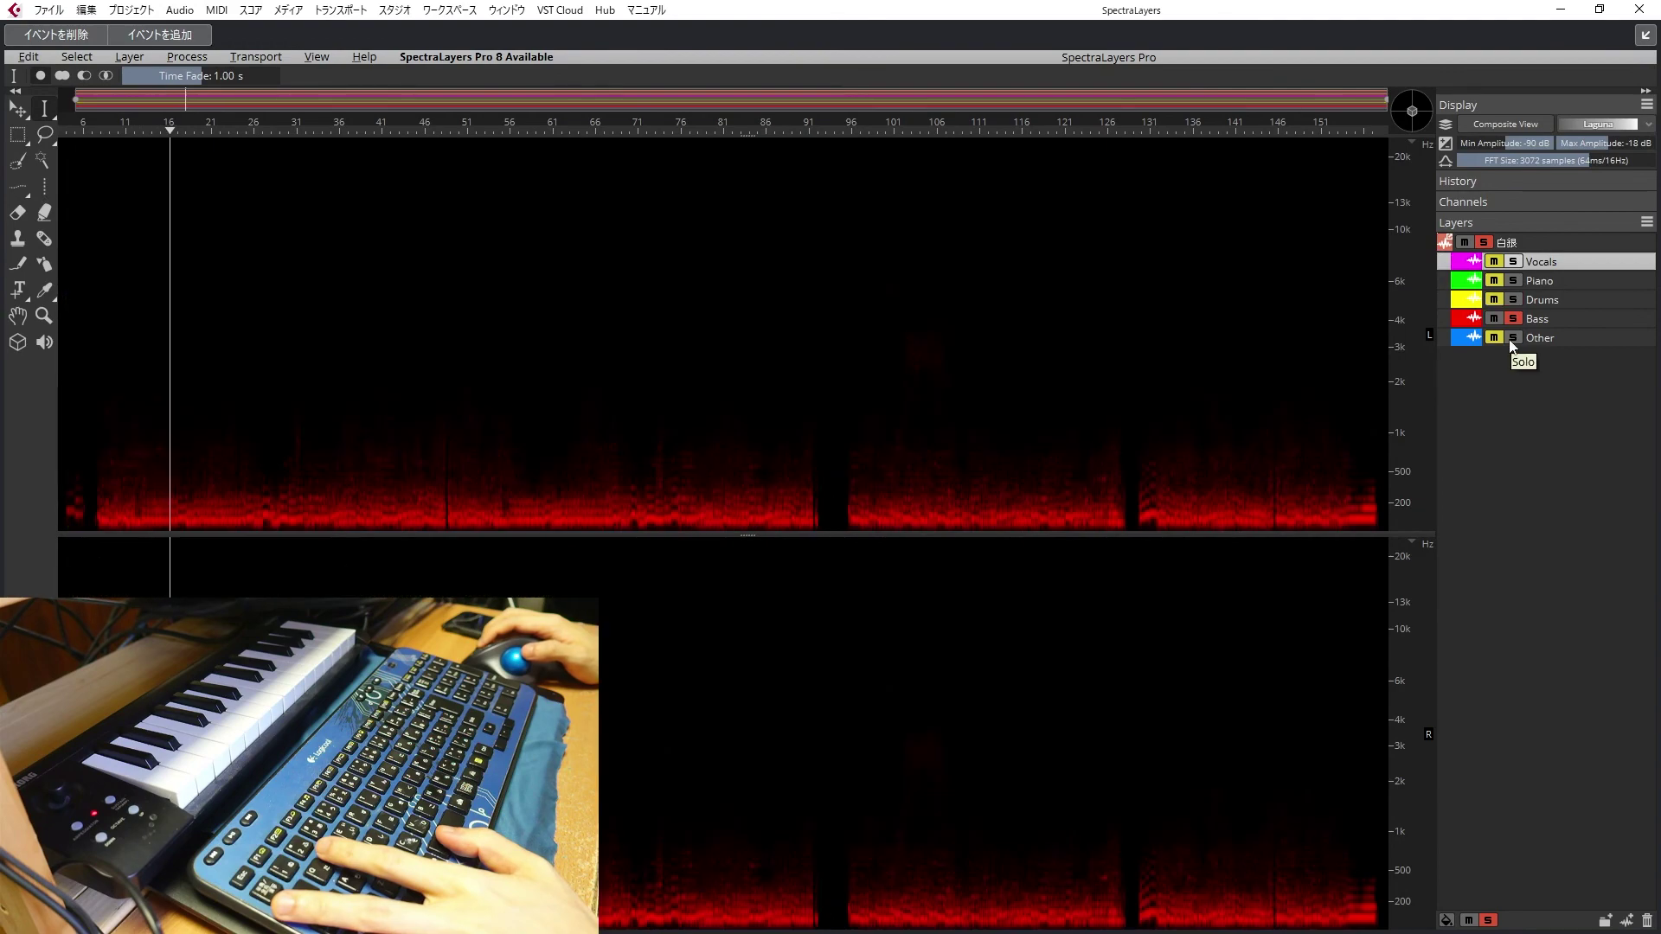
left_click(1513, 337)
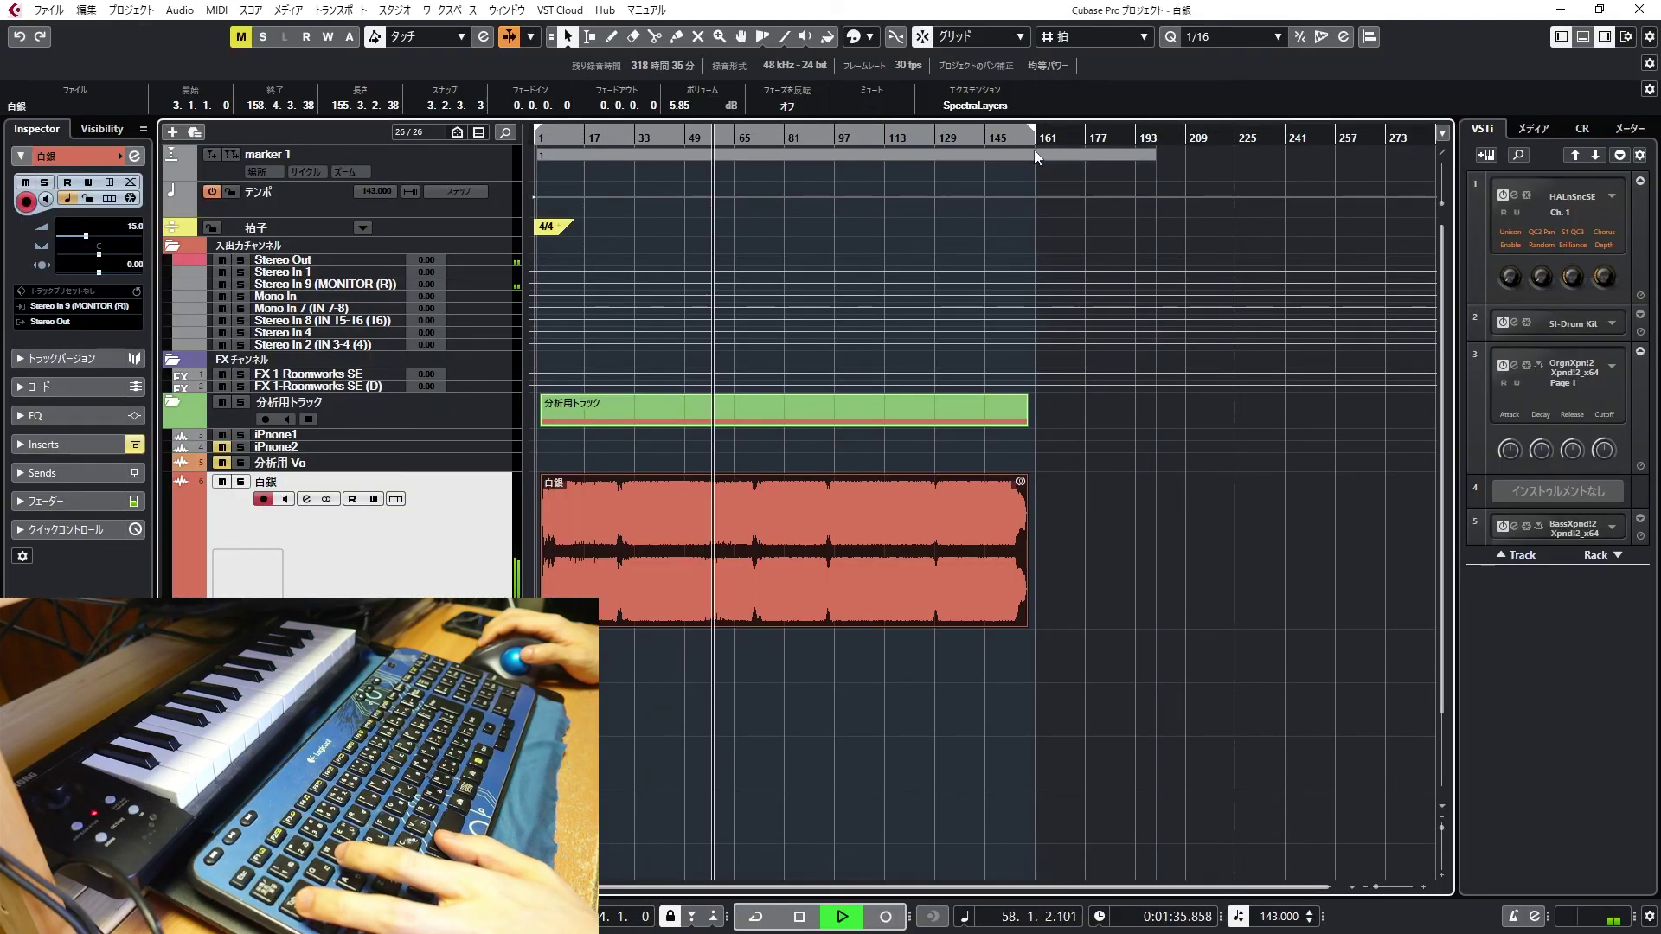
key("space")
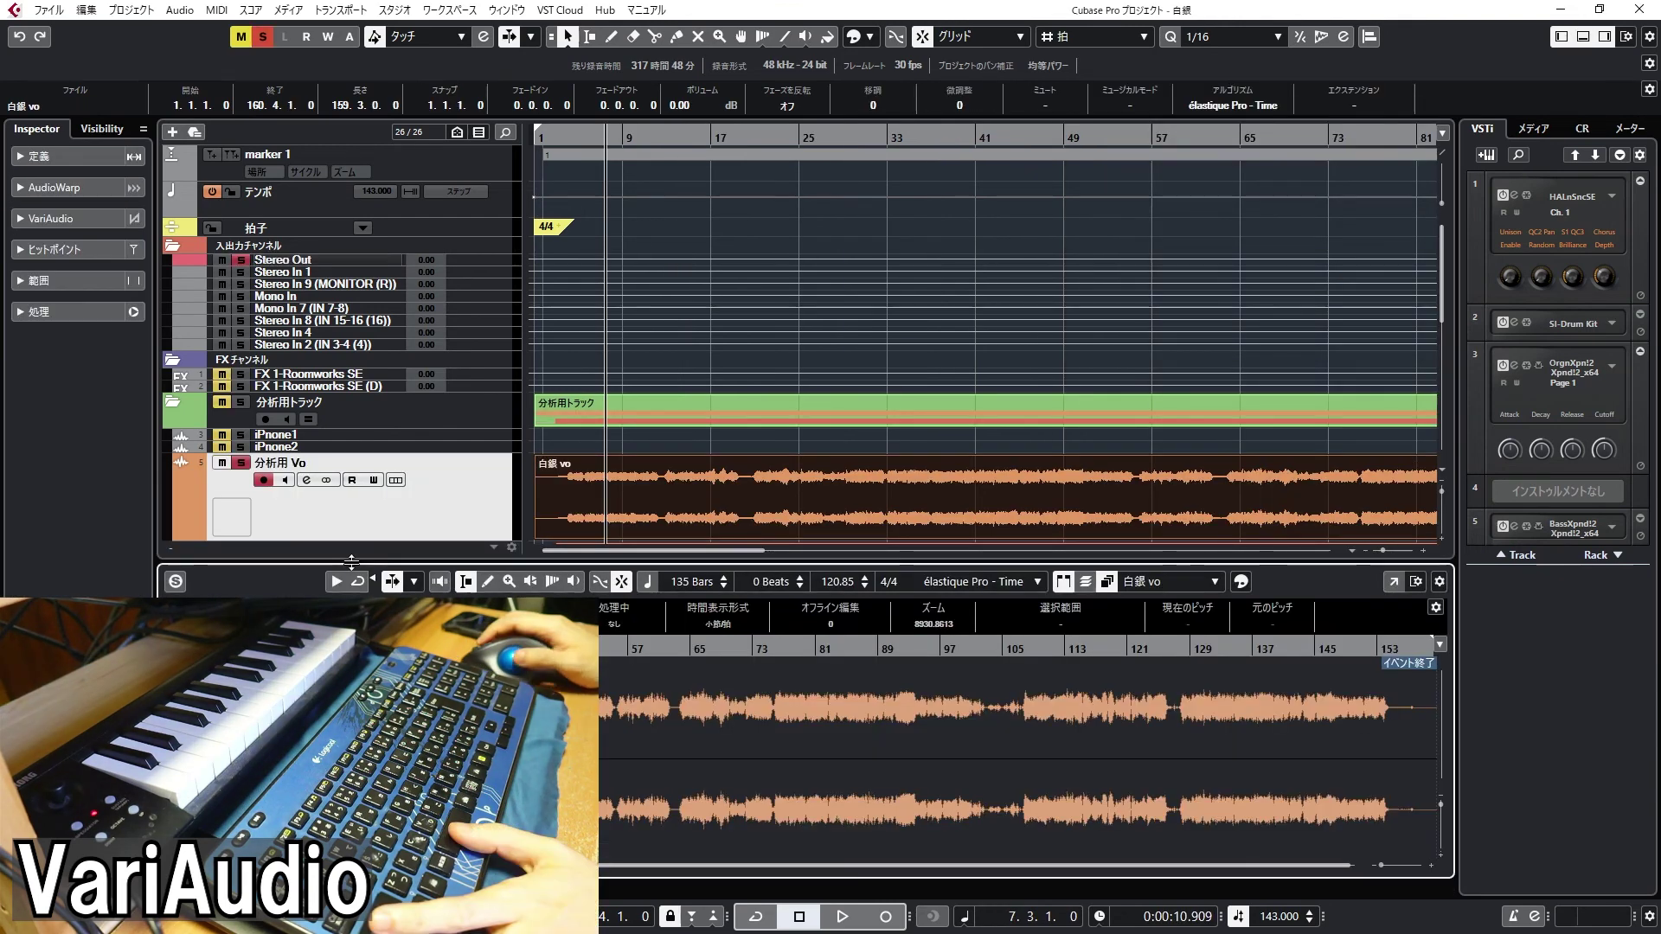
Open the 白銀 vo event in the Sample Editor and analyse its pitches with VariAudio
double_click(651, 485)
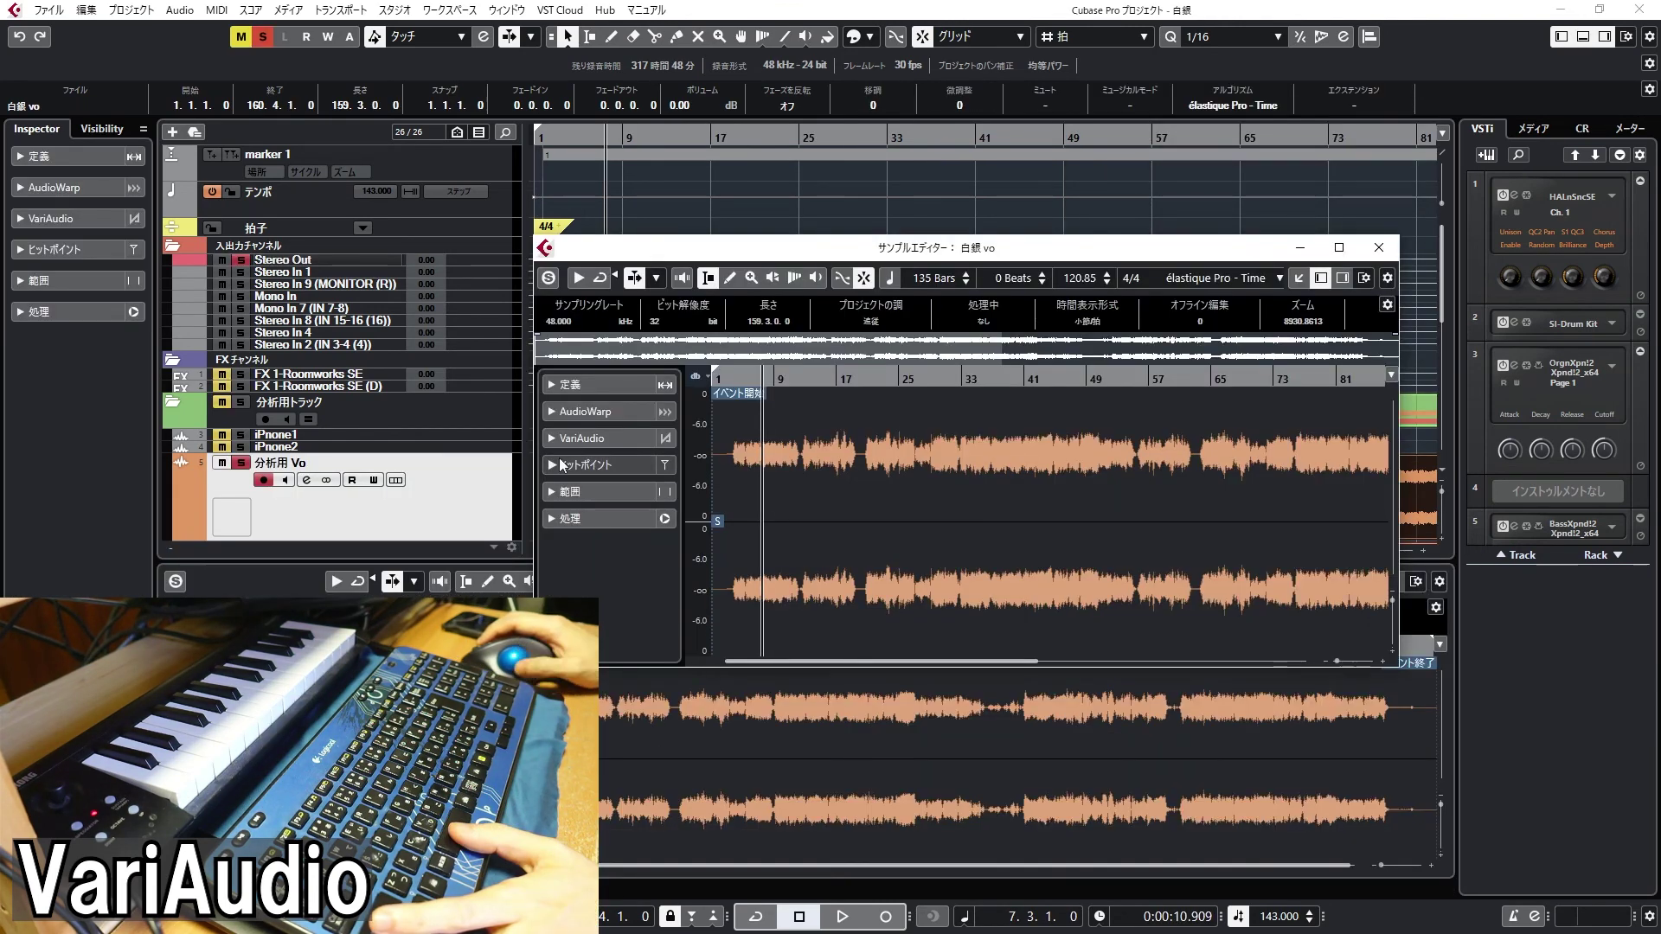
key("v")
key("r")
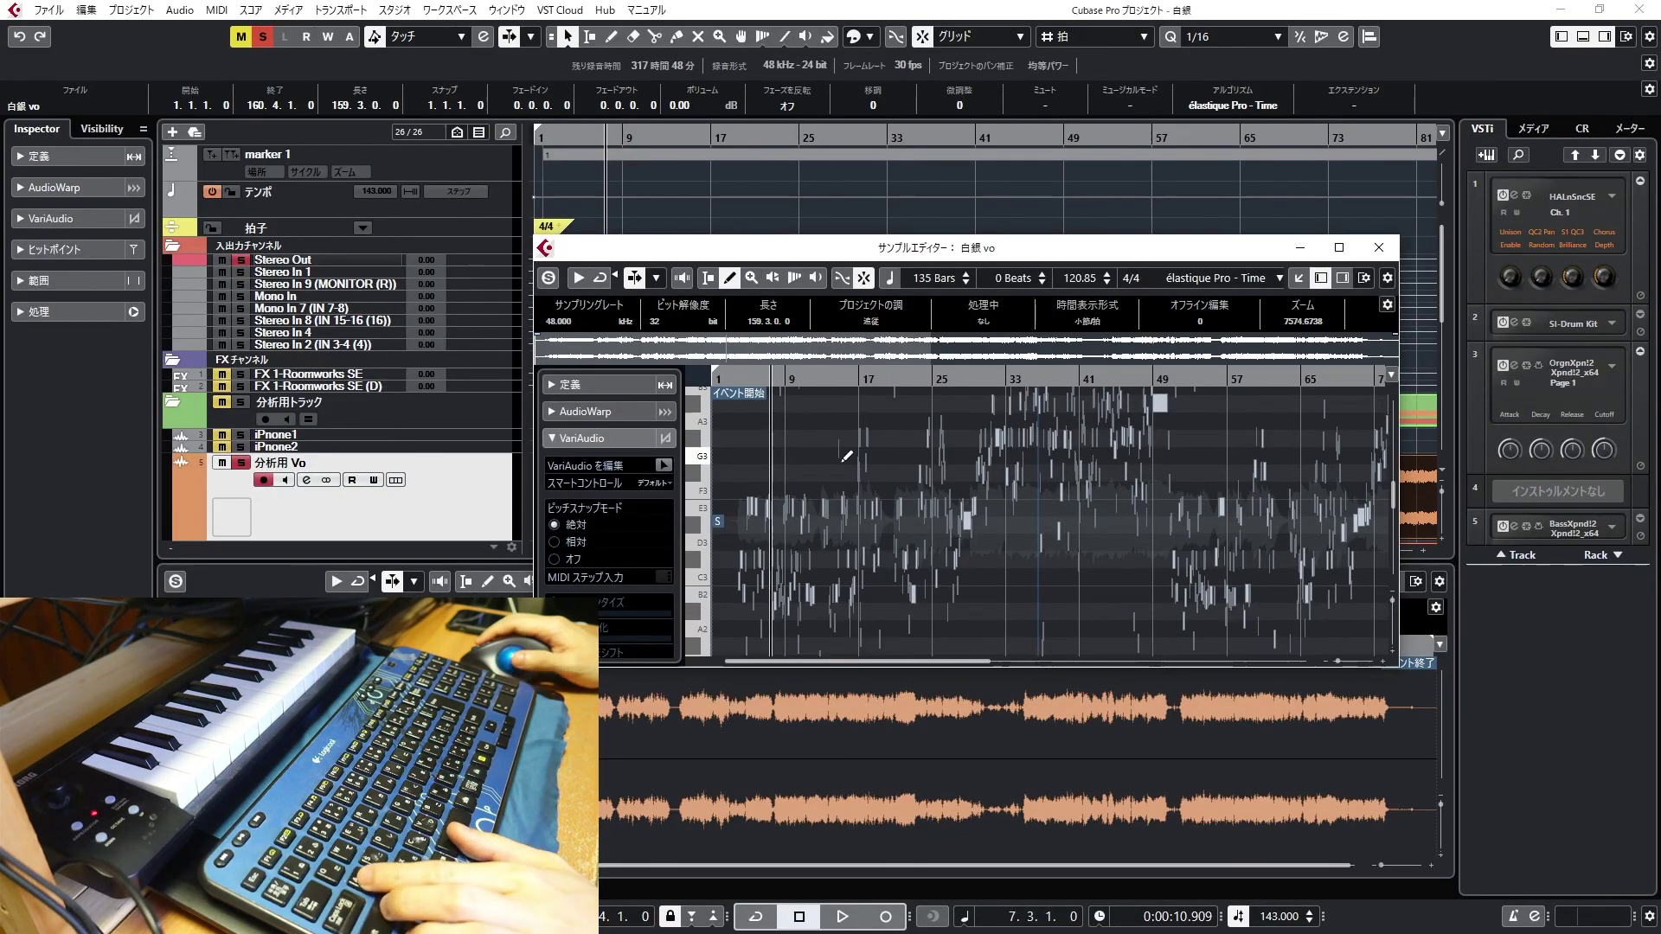
Select all VariAudio segments of 白銀 vo and extract them as MIDI
key("ctrl+a")
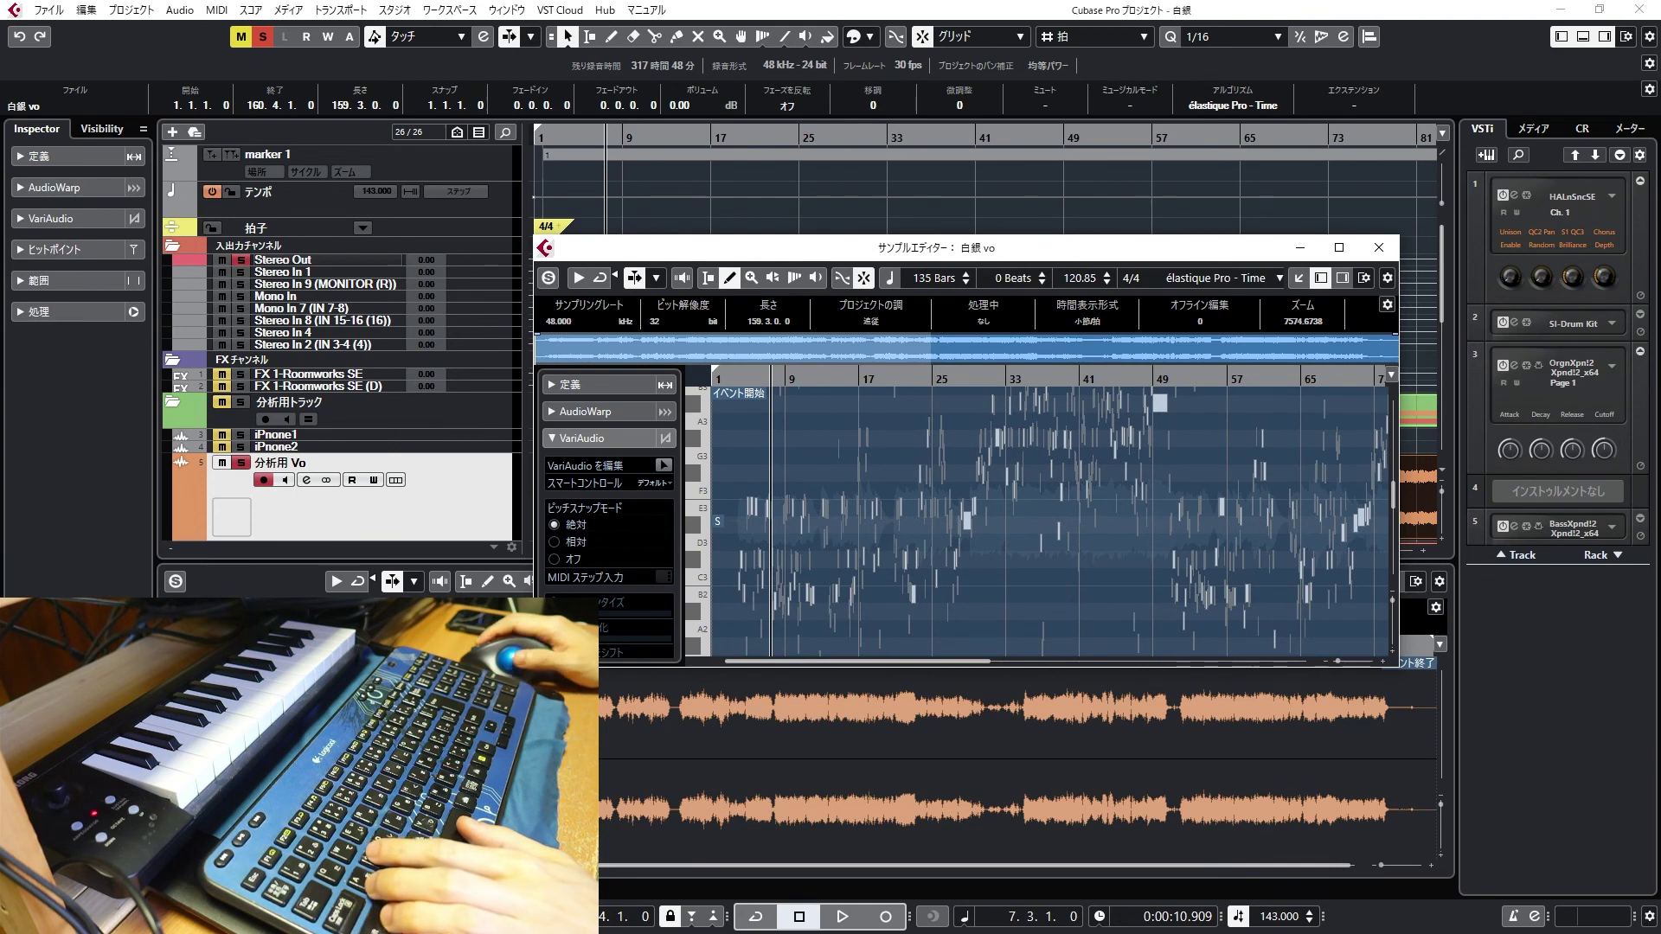
key("ctrl+m")
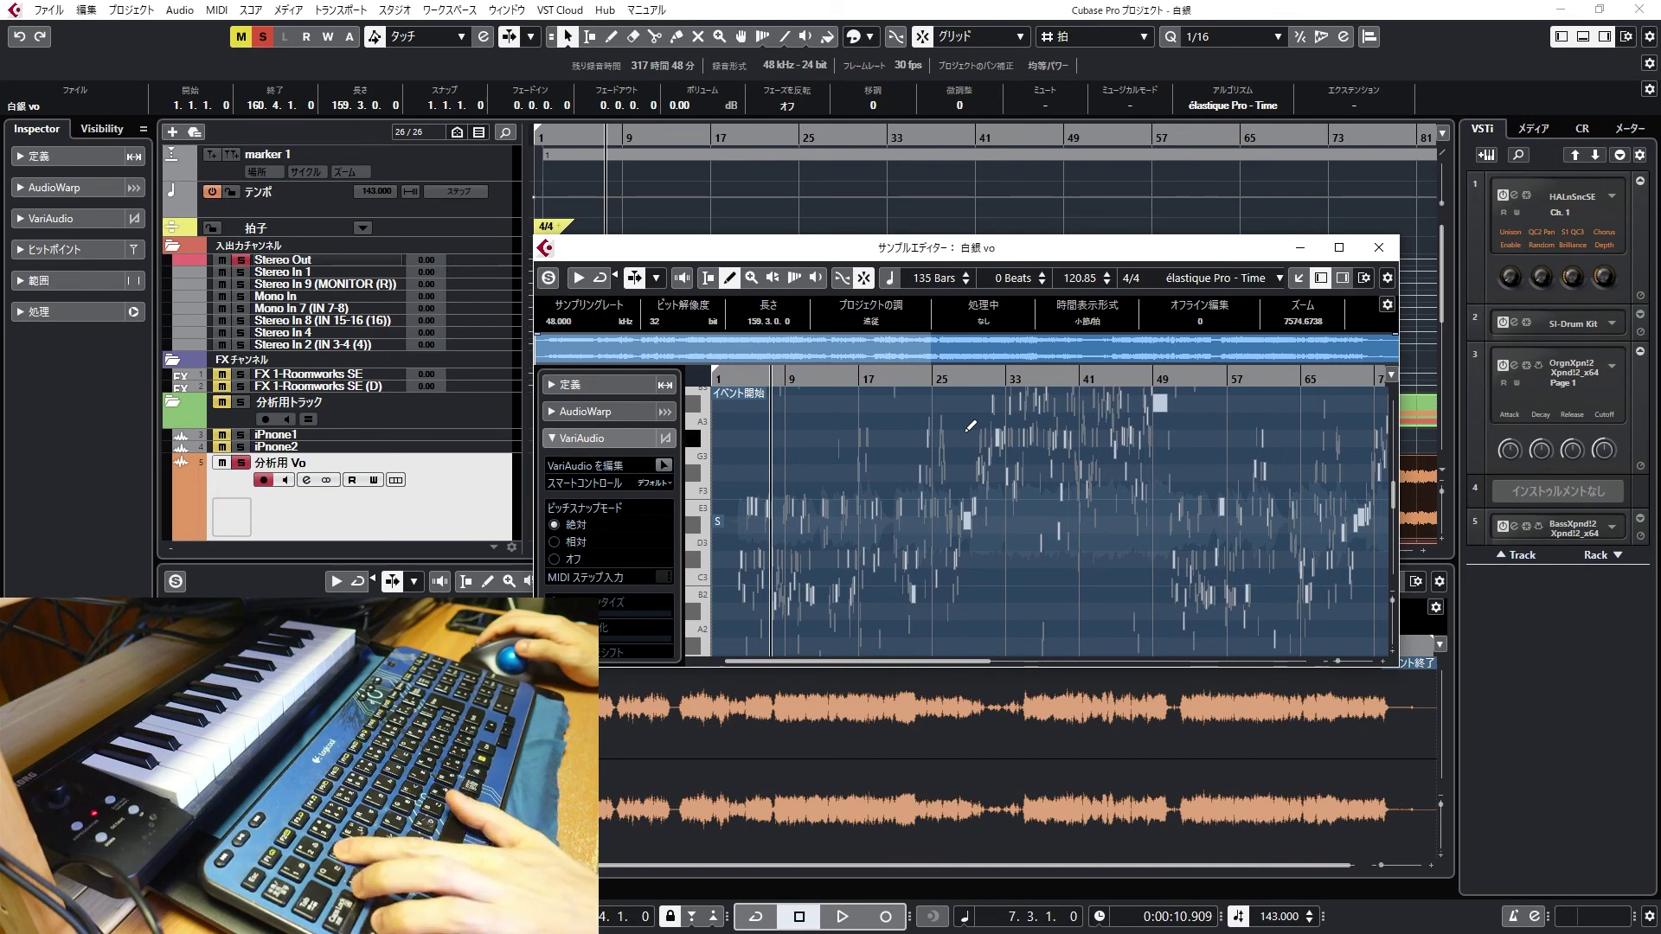
key("ctrl+m")
key("Return")
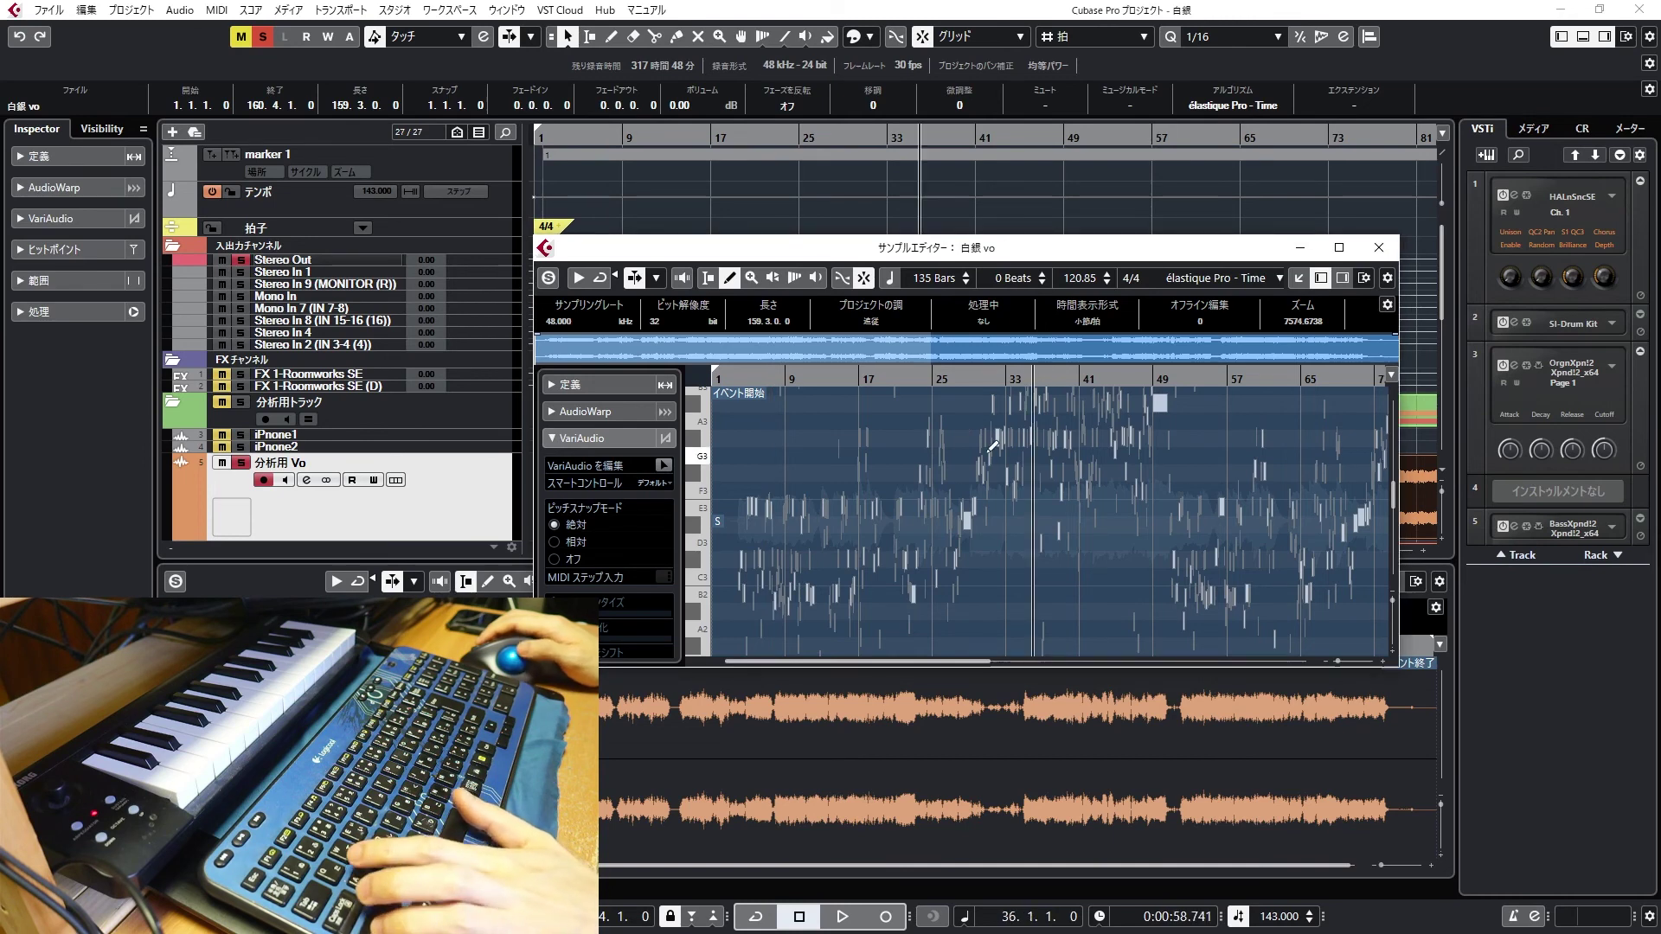
Move the MIDI 02 track up the track list so it sits directly below 分析用 Vo
left_click(442, 483)
scroll(439, 486, "down", 10)
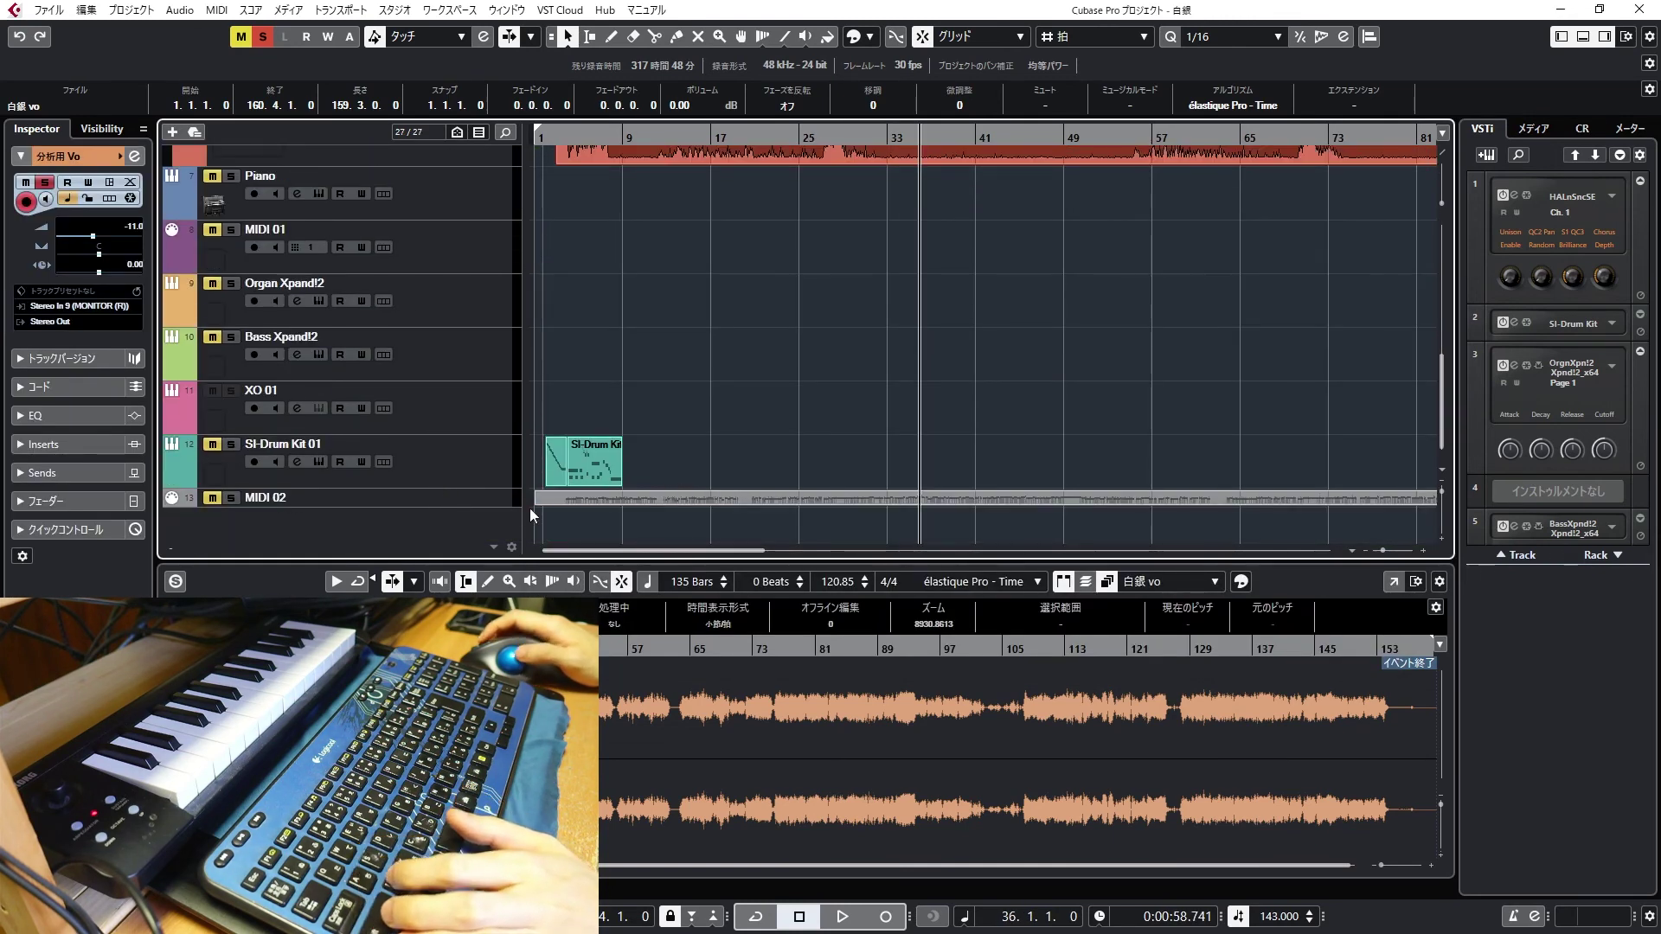
left_click_drag(484, 509, 493, 267)
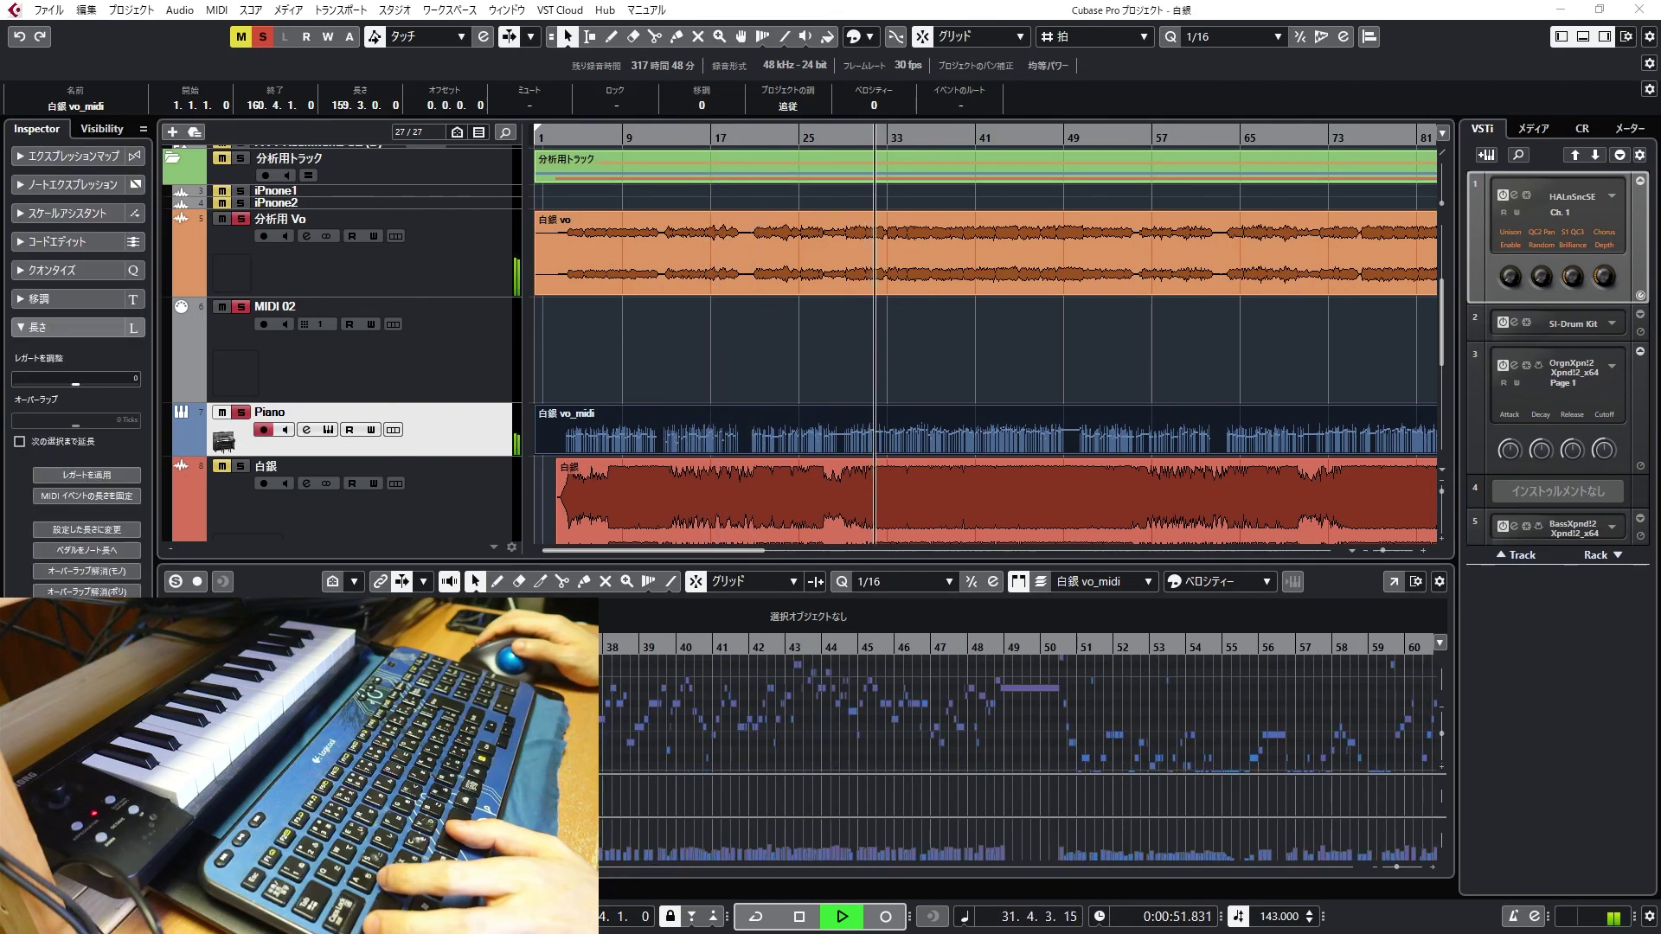
Stop playback and move the 白銀 vo_midi part from the Piano track up to the MIDI 02 track
key("space")
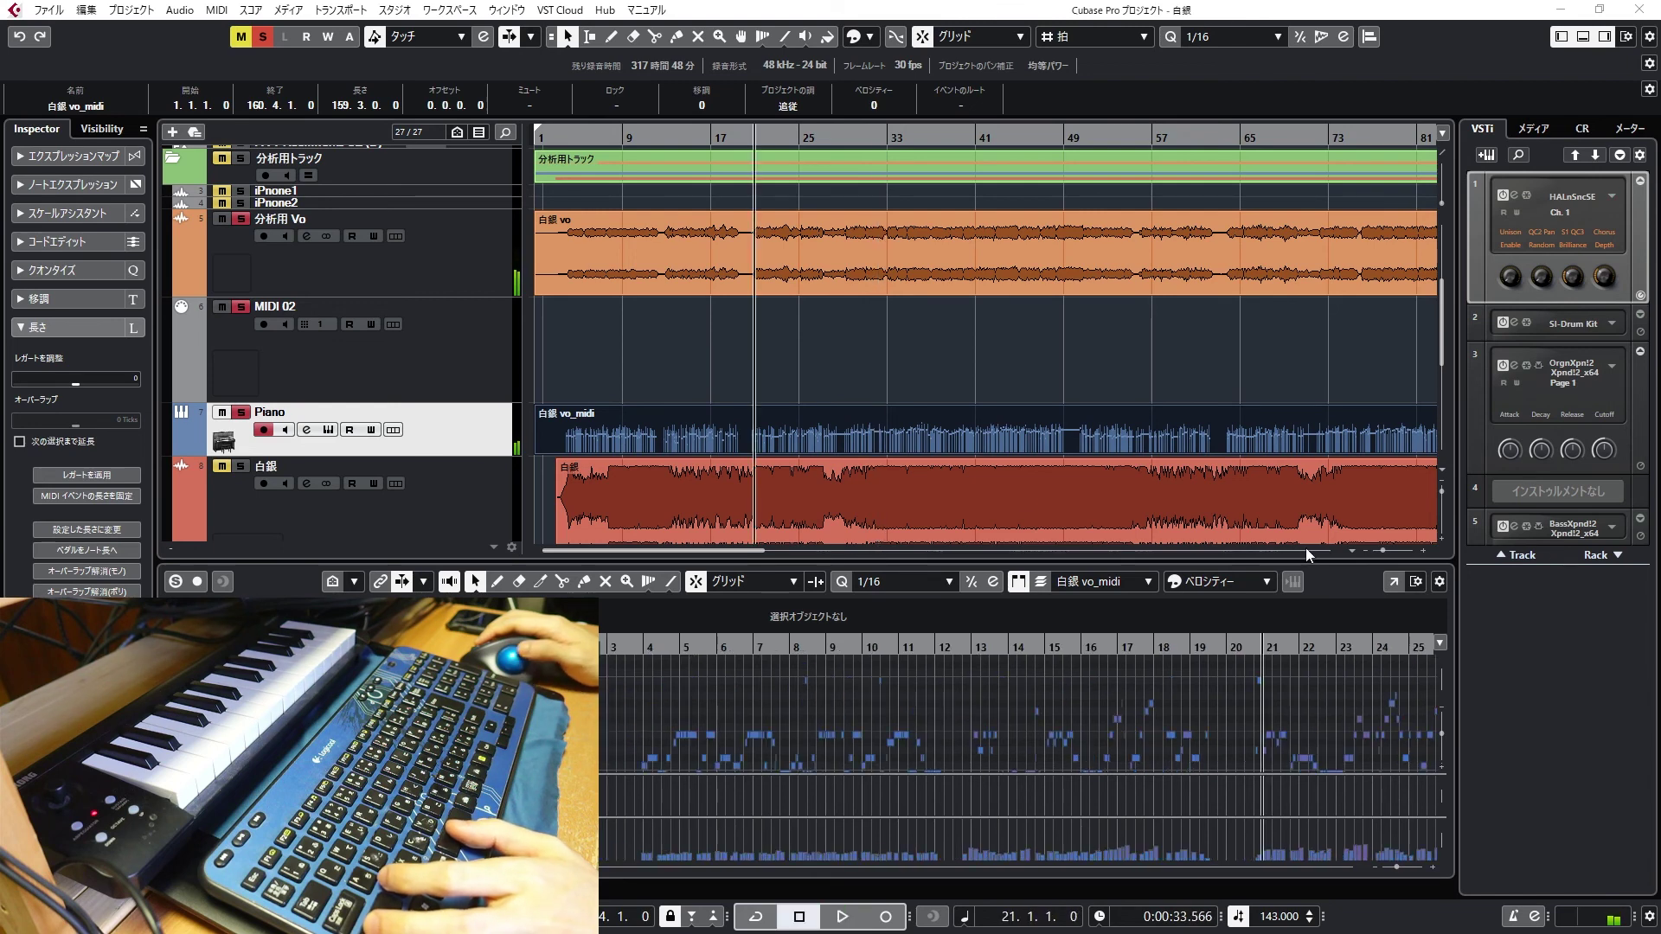
left_click_drag(562, 138, 561, 178)
left_click(603, 388)
scroll(603, 388, "left", 2)
left_click_drag(583, 418, 573, 371)
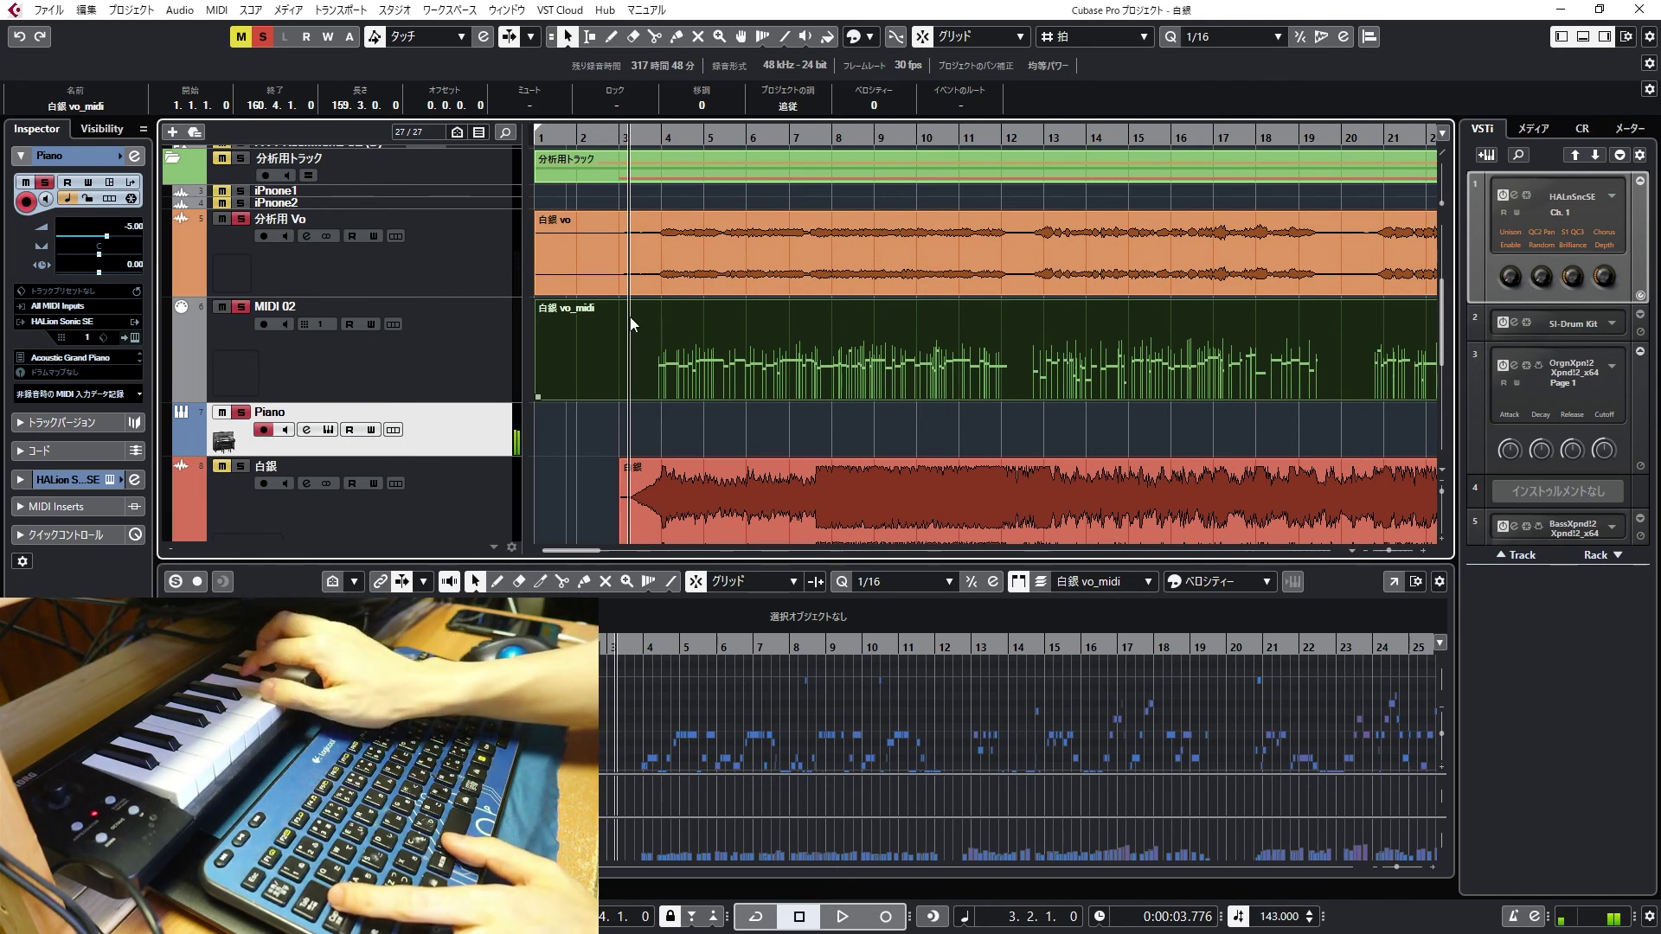
Record the opening vocal melody onto the Piano track with the MIDI keyboard, starting from bar 3
scroll(489, 429, "up", 2)
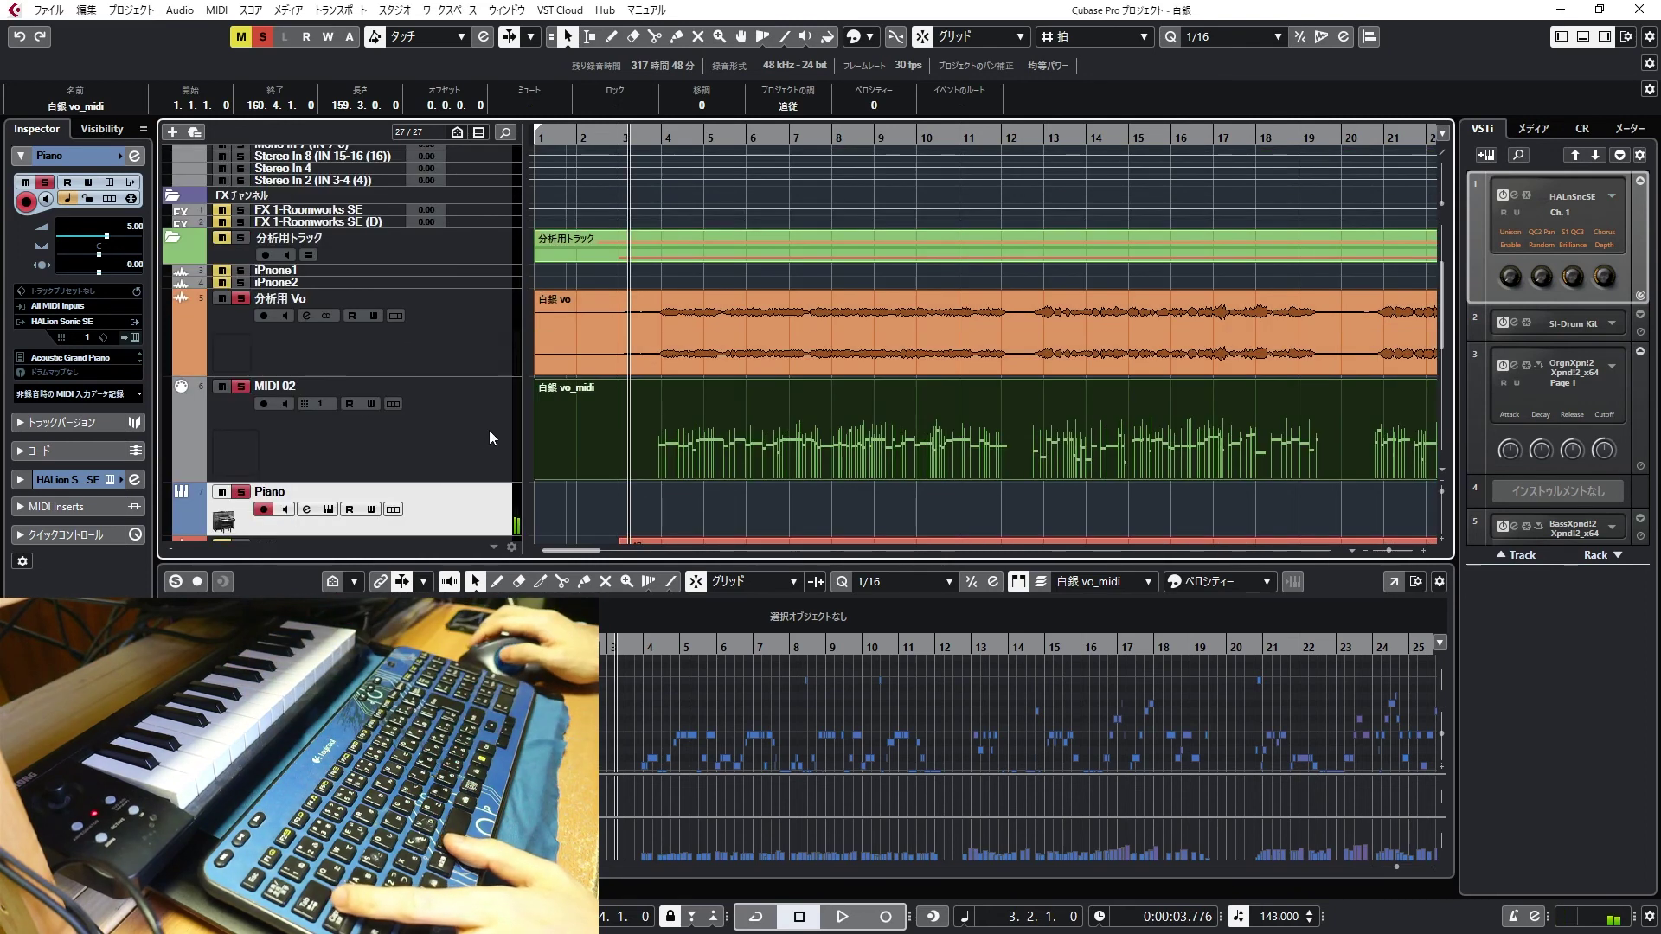
scroll(489, 429, "down", 2)
key("KP_Multiply")
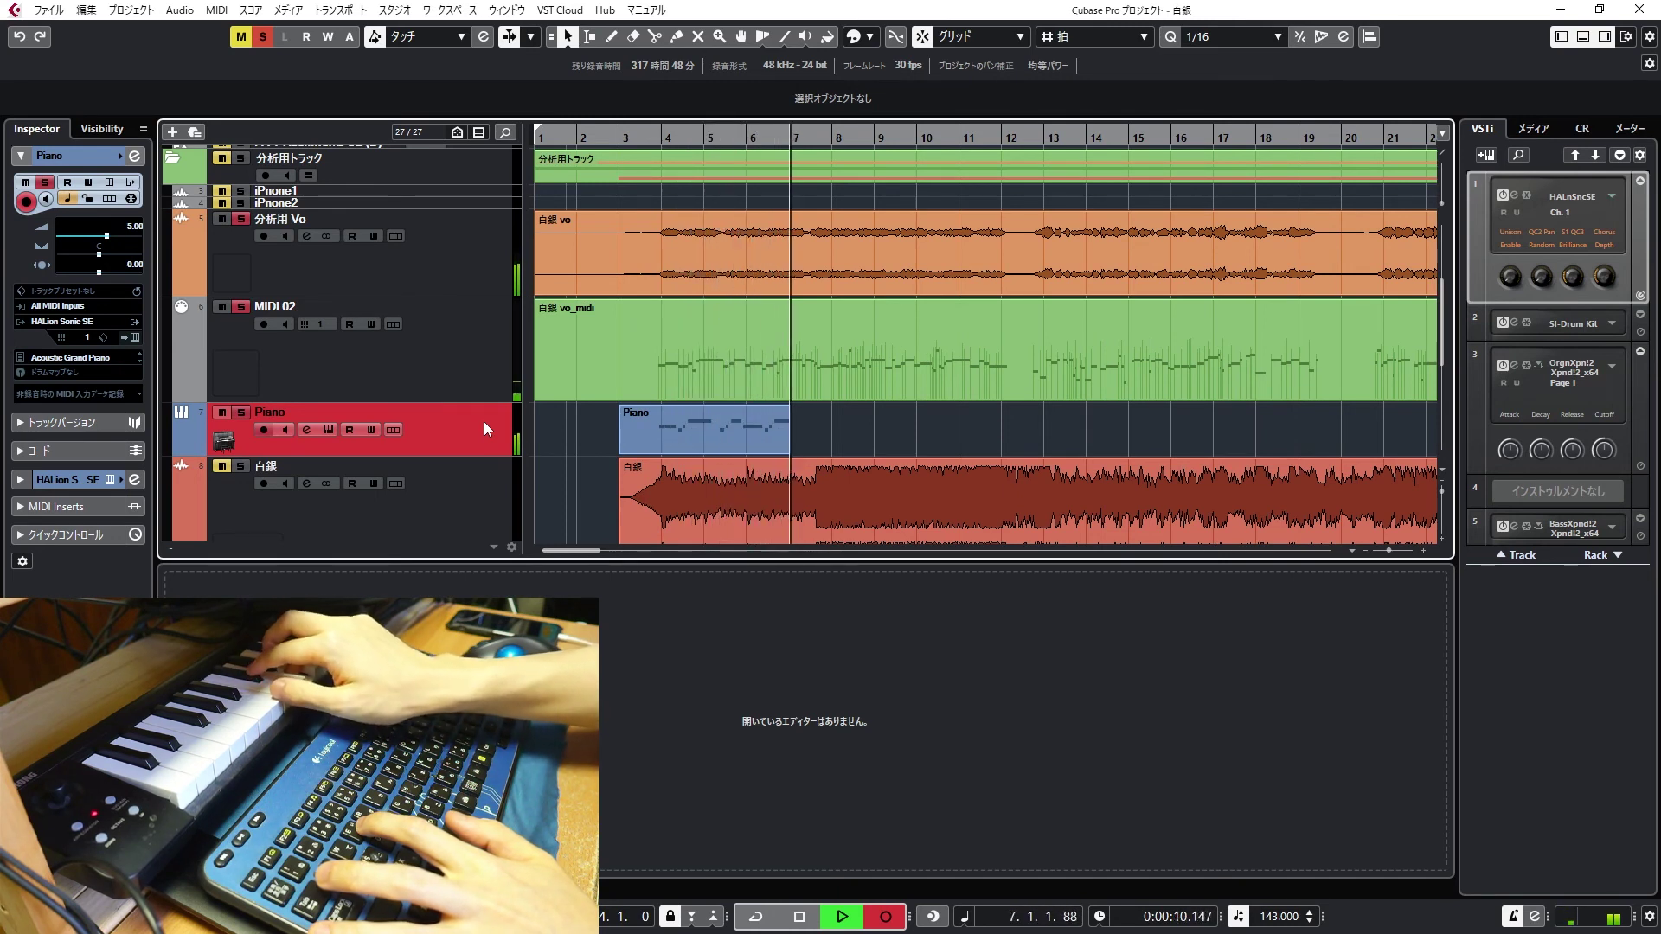
key("space")
key("space")
Open the recorded Piano part in the Key Editor and quantize its notes' starts and lengths to the grid
double_click(632, 440)
left_click(231, 483)
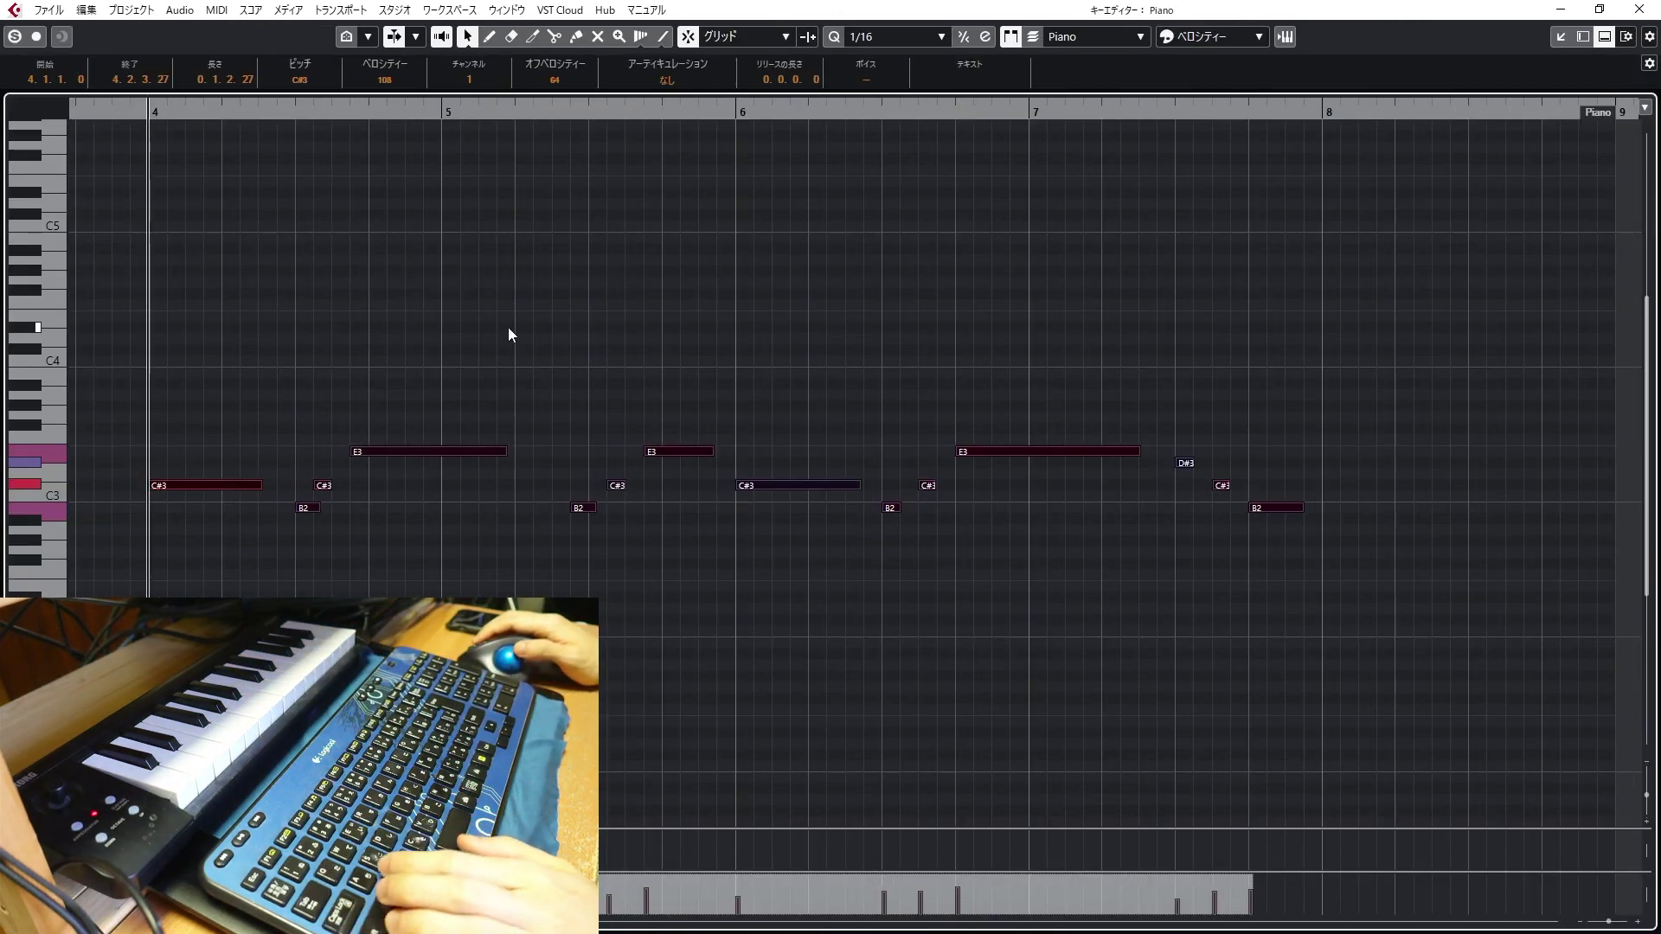
key("q")
key("alt+q")
Select all piano notes in bars 4 to 7 and duplicate them into the following four bars
key("space")
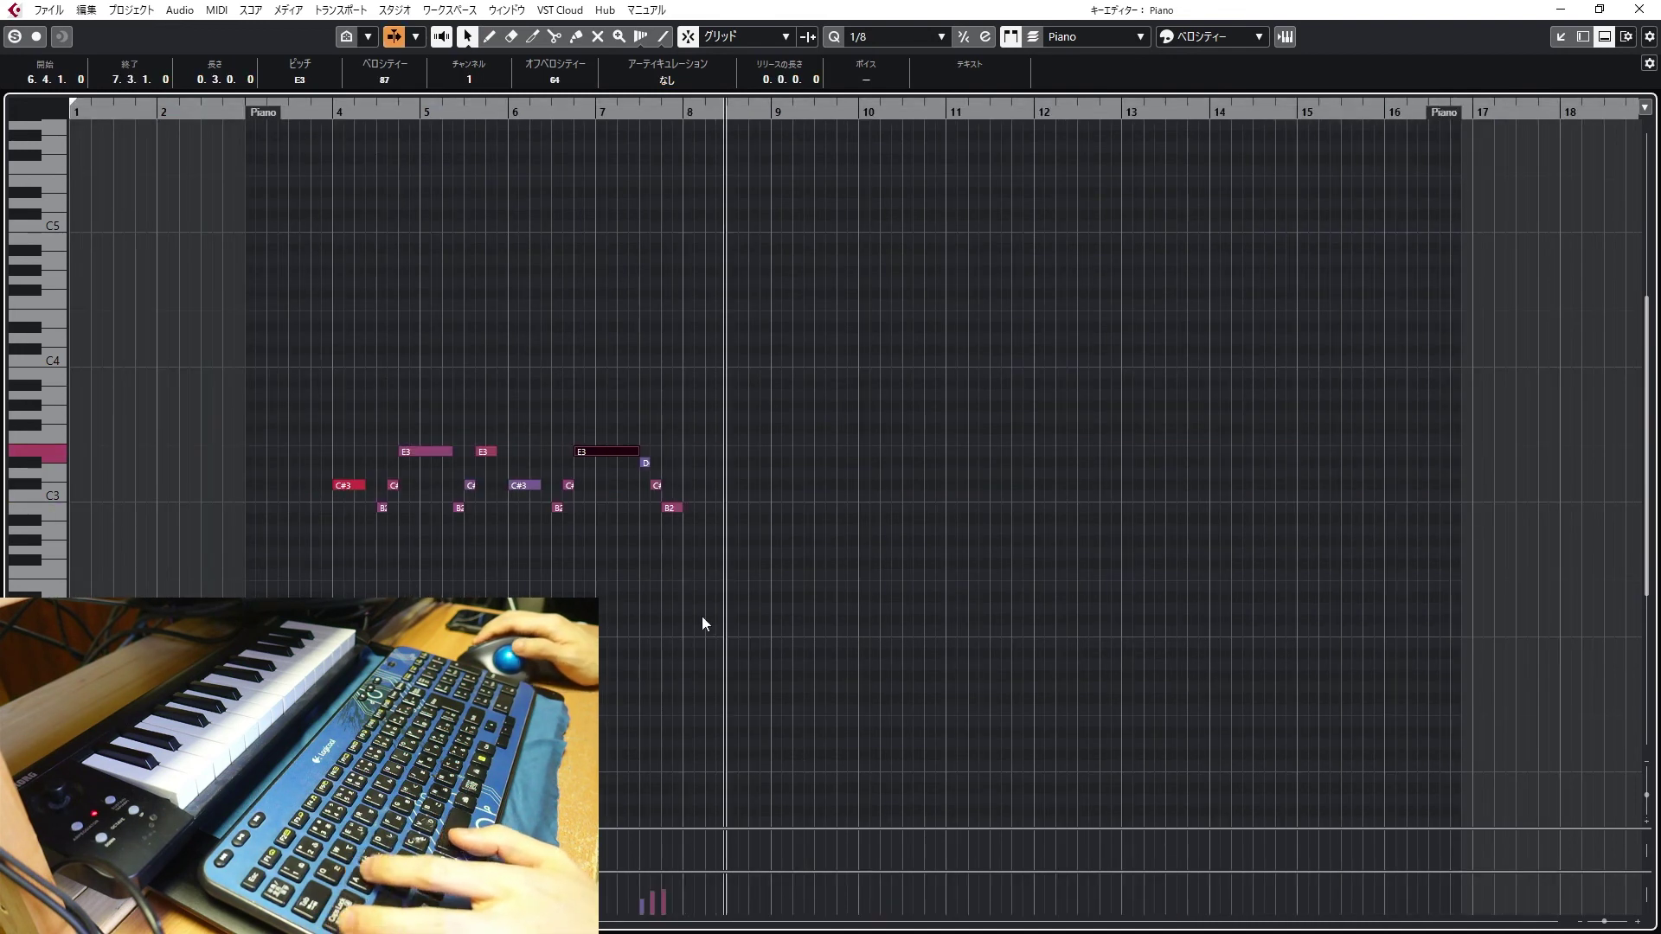
left_click_drag(702, 616, 325, 400)
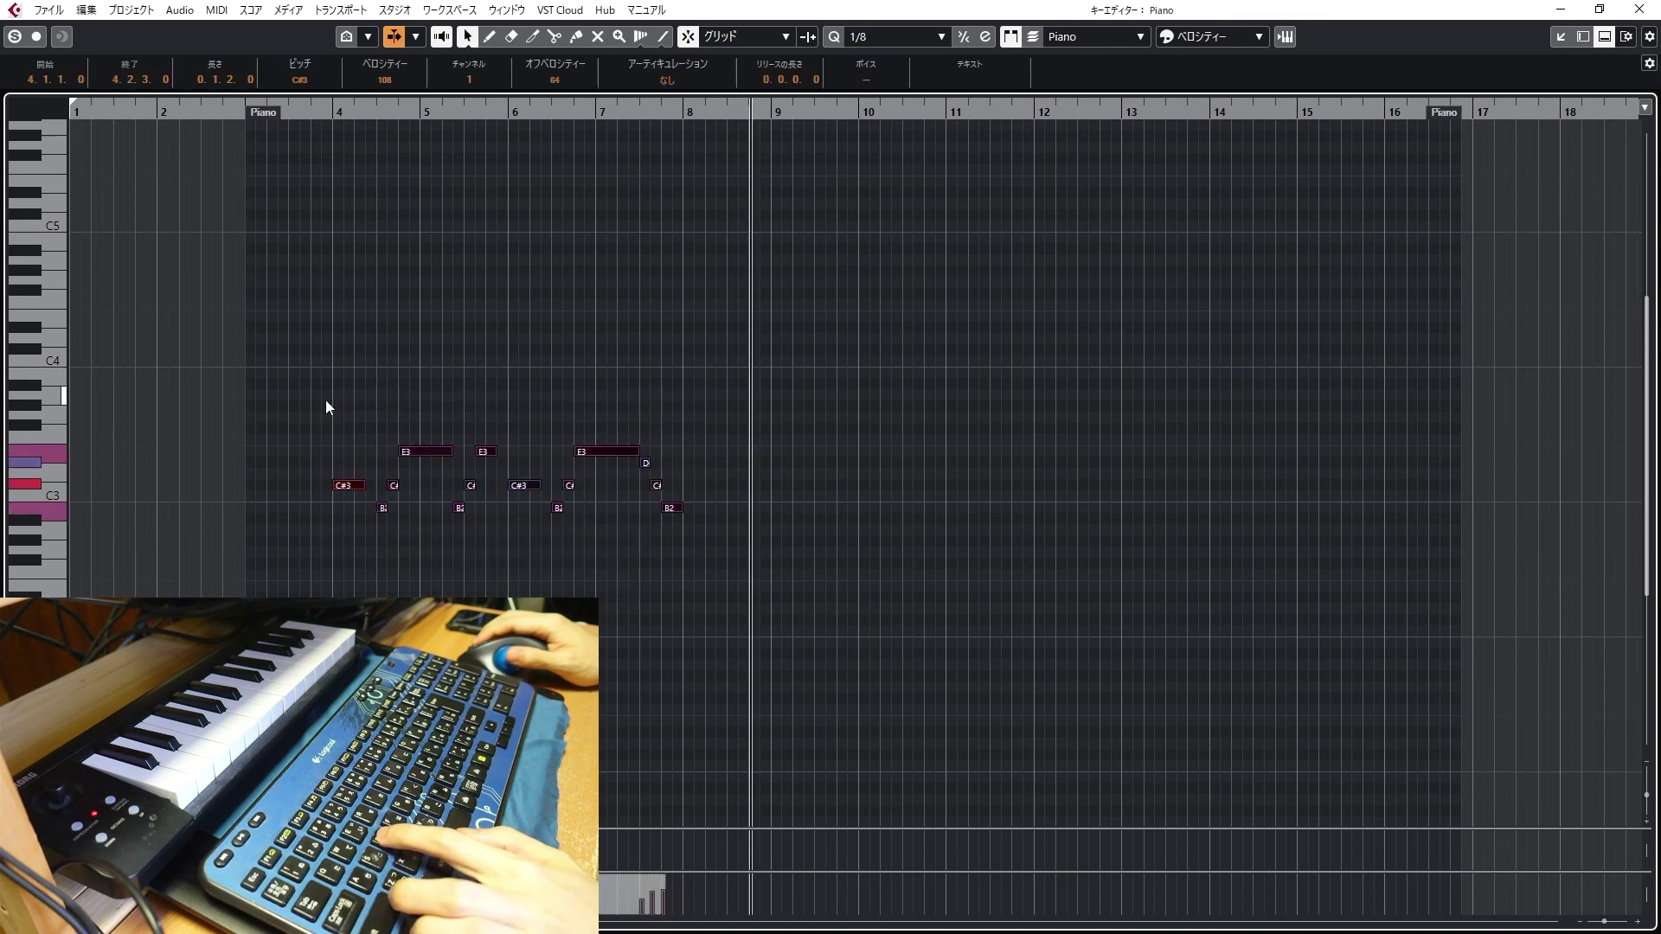
key("alt+d")
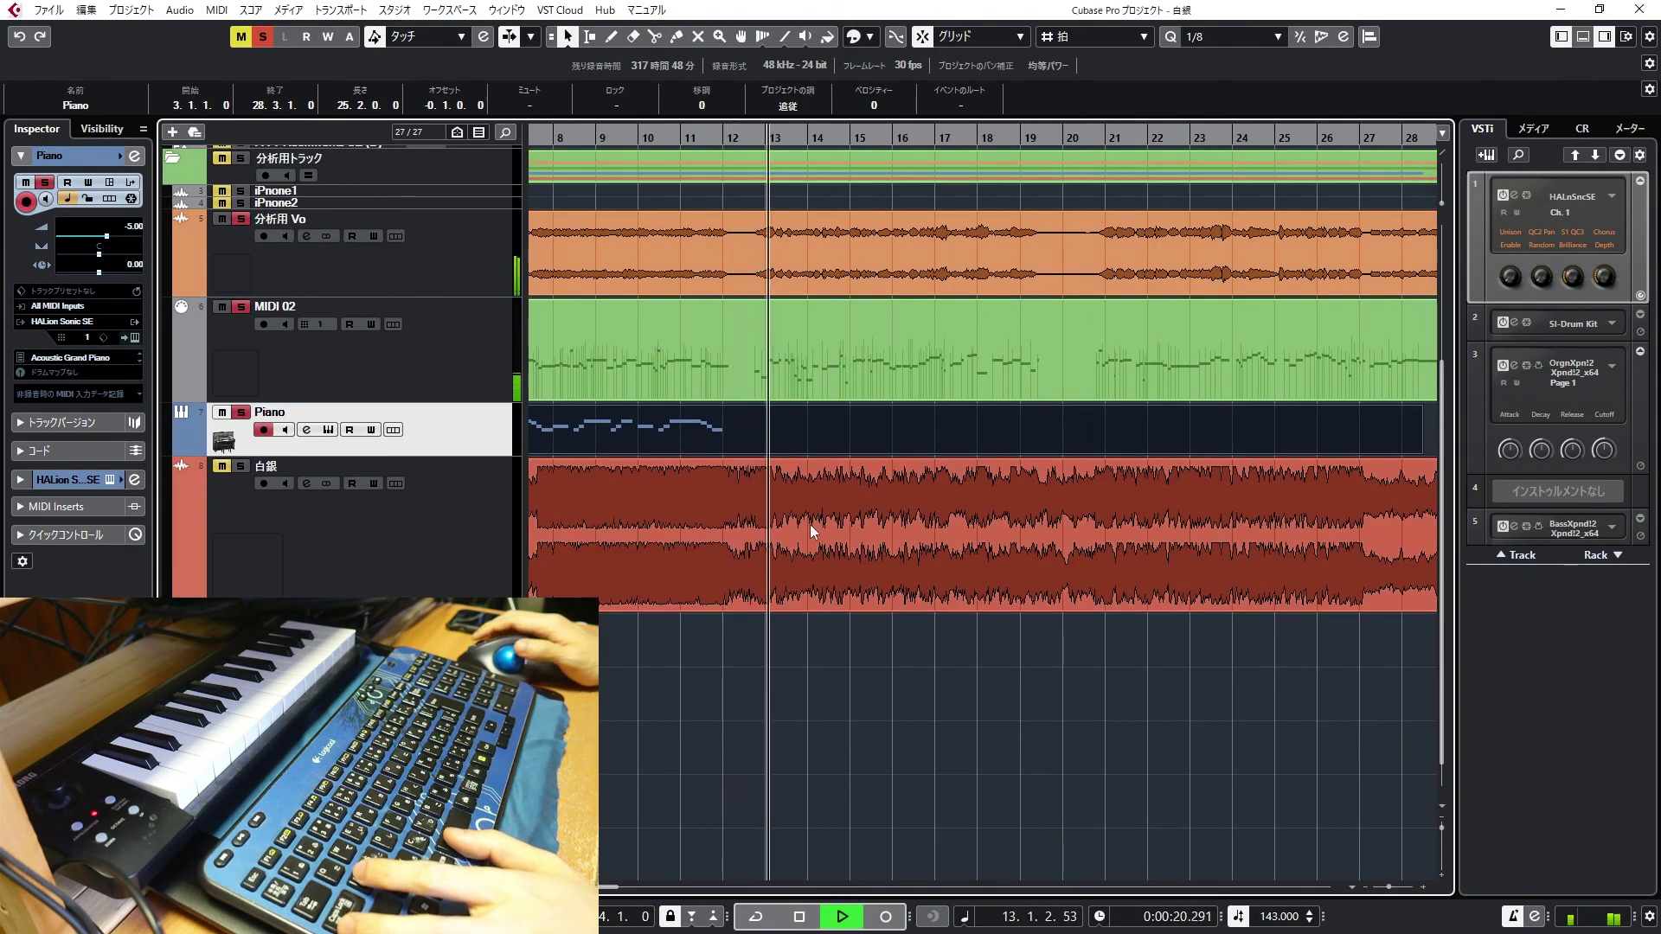
Record the next melody phrase onto the Piano track from bar 12 with the MIDI keyboard
key("space")
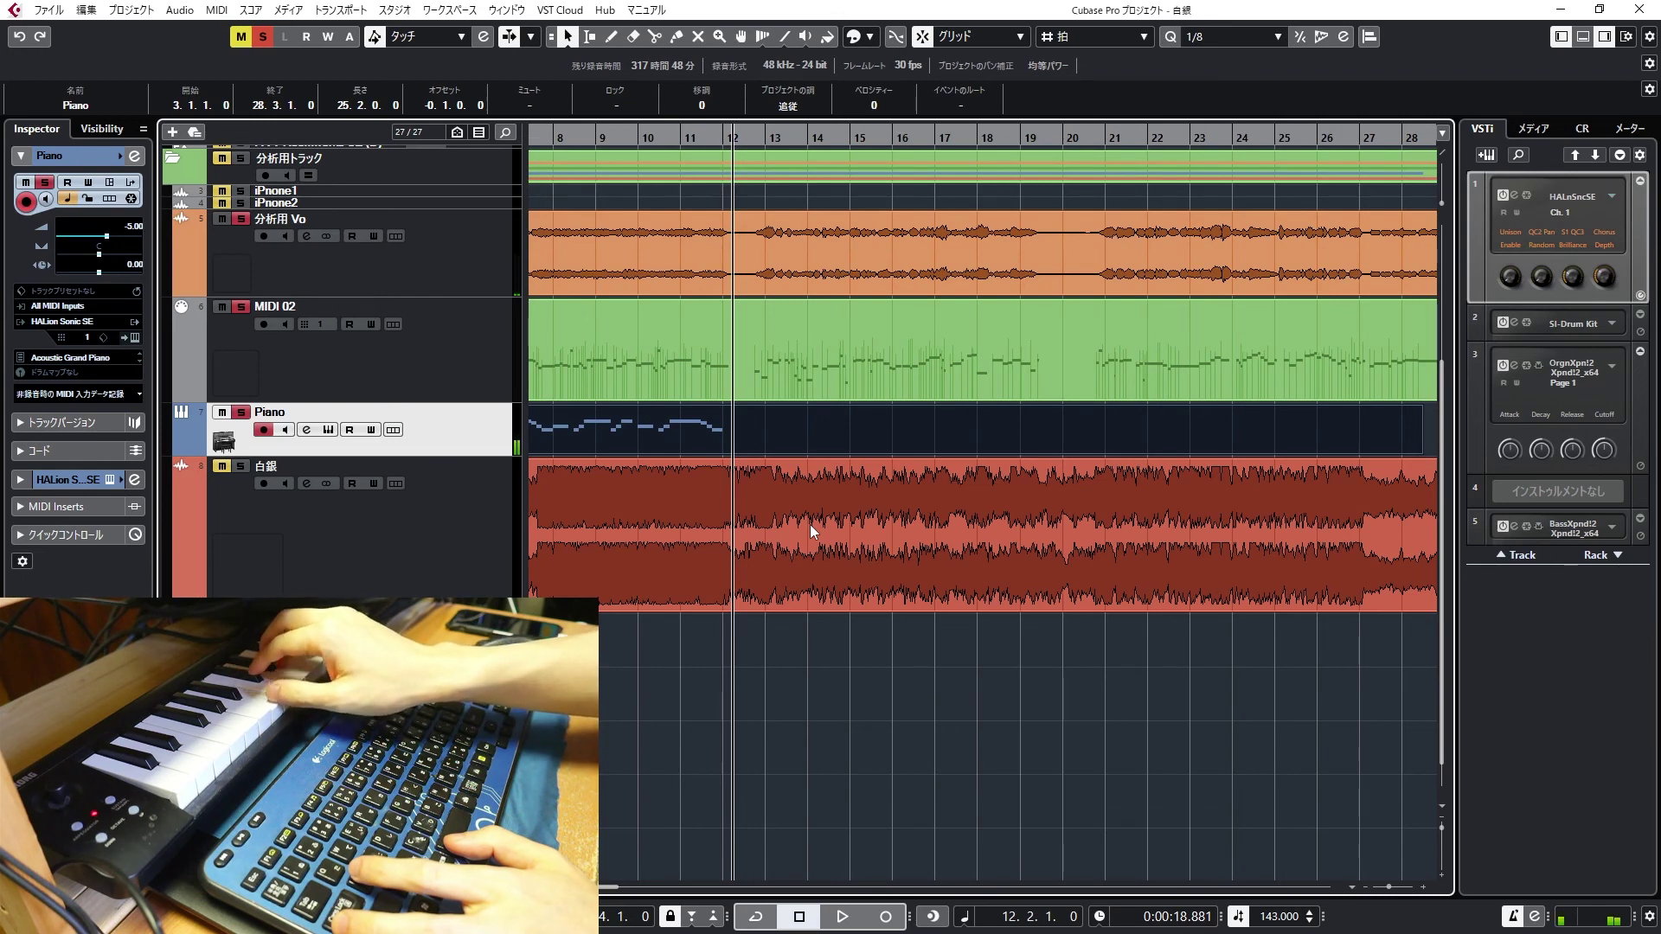
key("KP_Multiply")
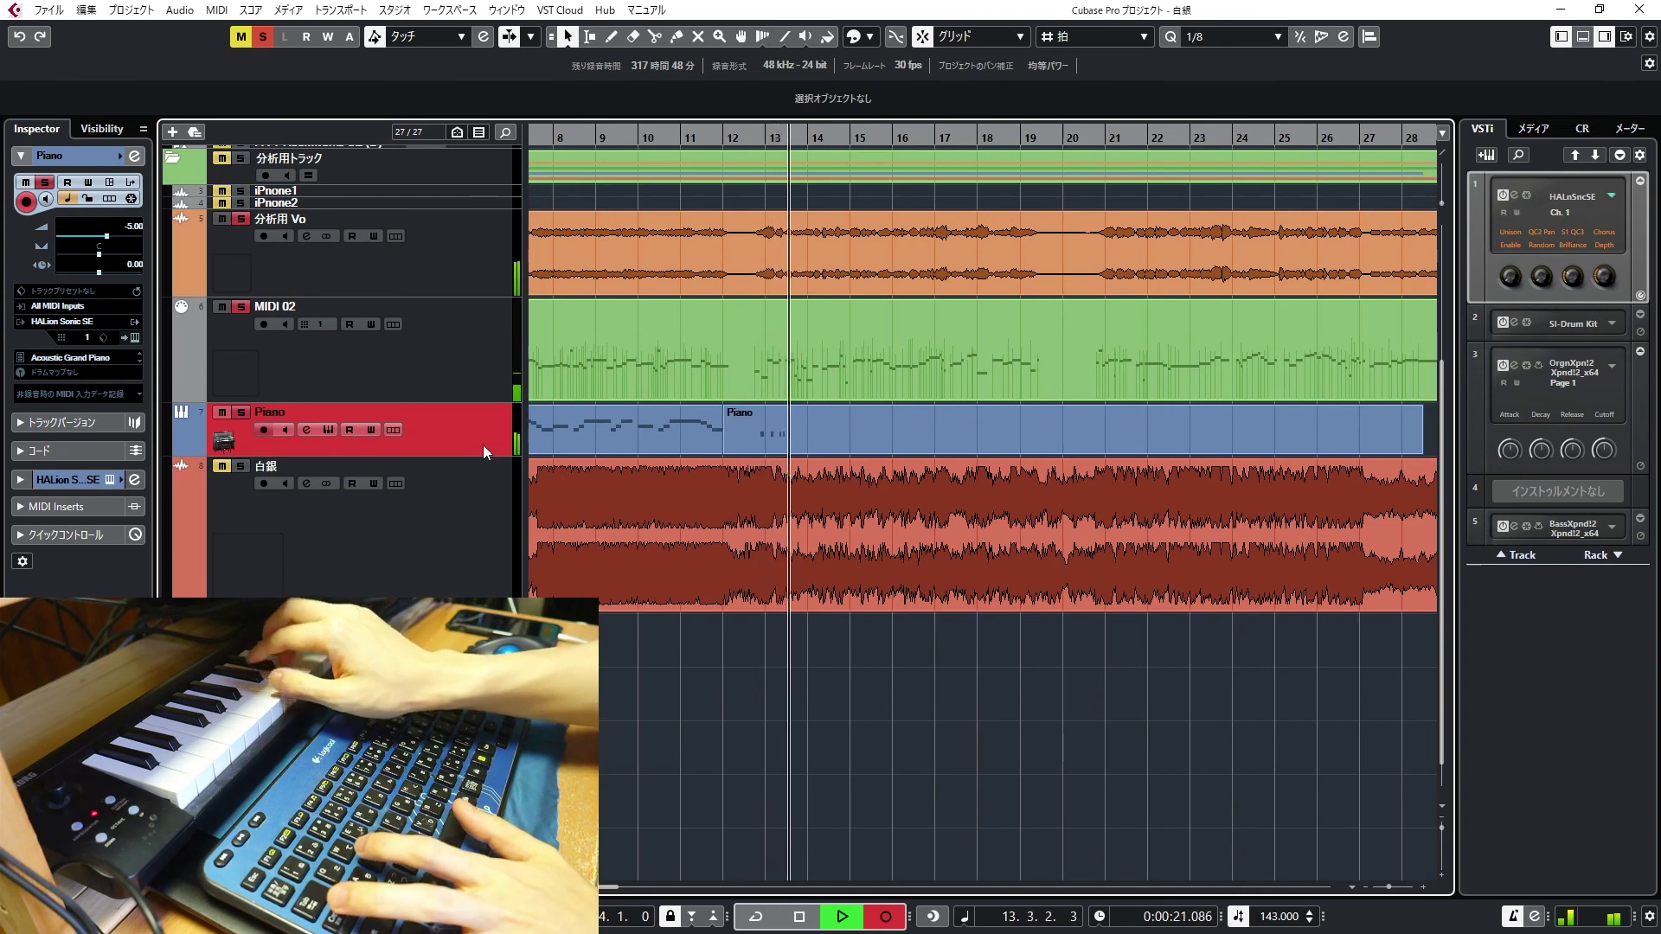
key("KP_0")
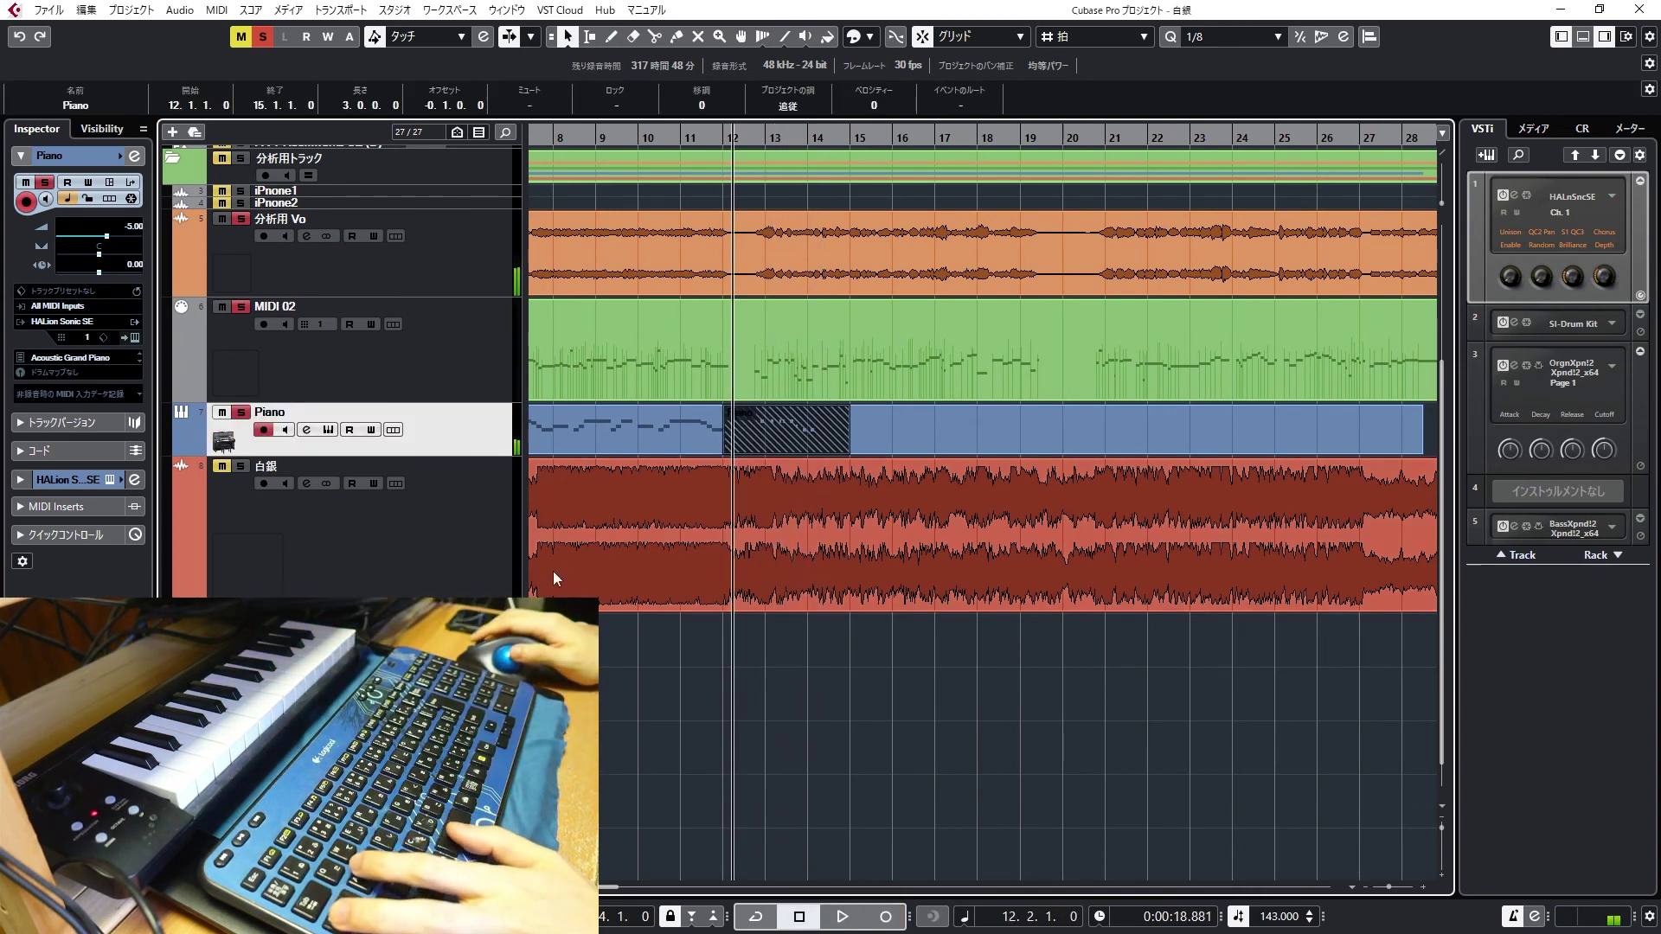
Play back and clean up the recorded piano notes in the Key Editor around bars 14 to 15 and 30 to 31
key("4")
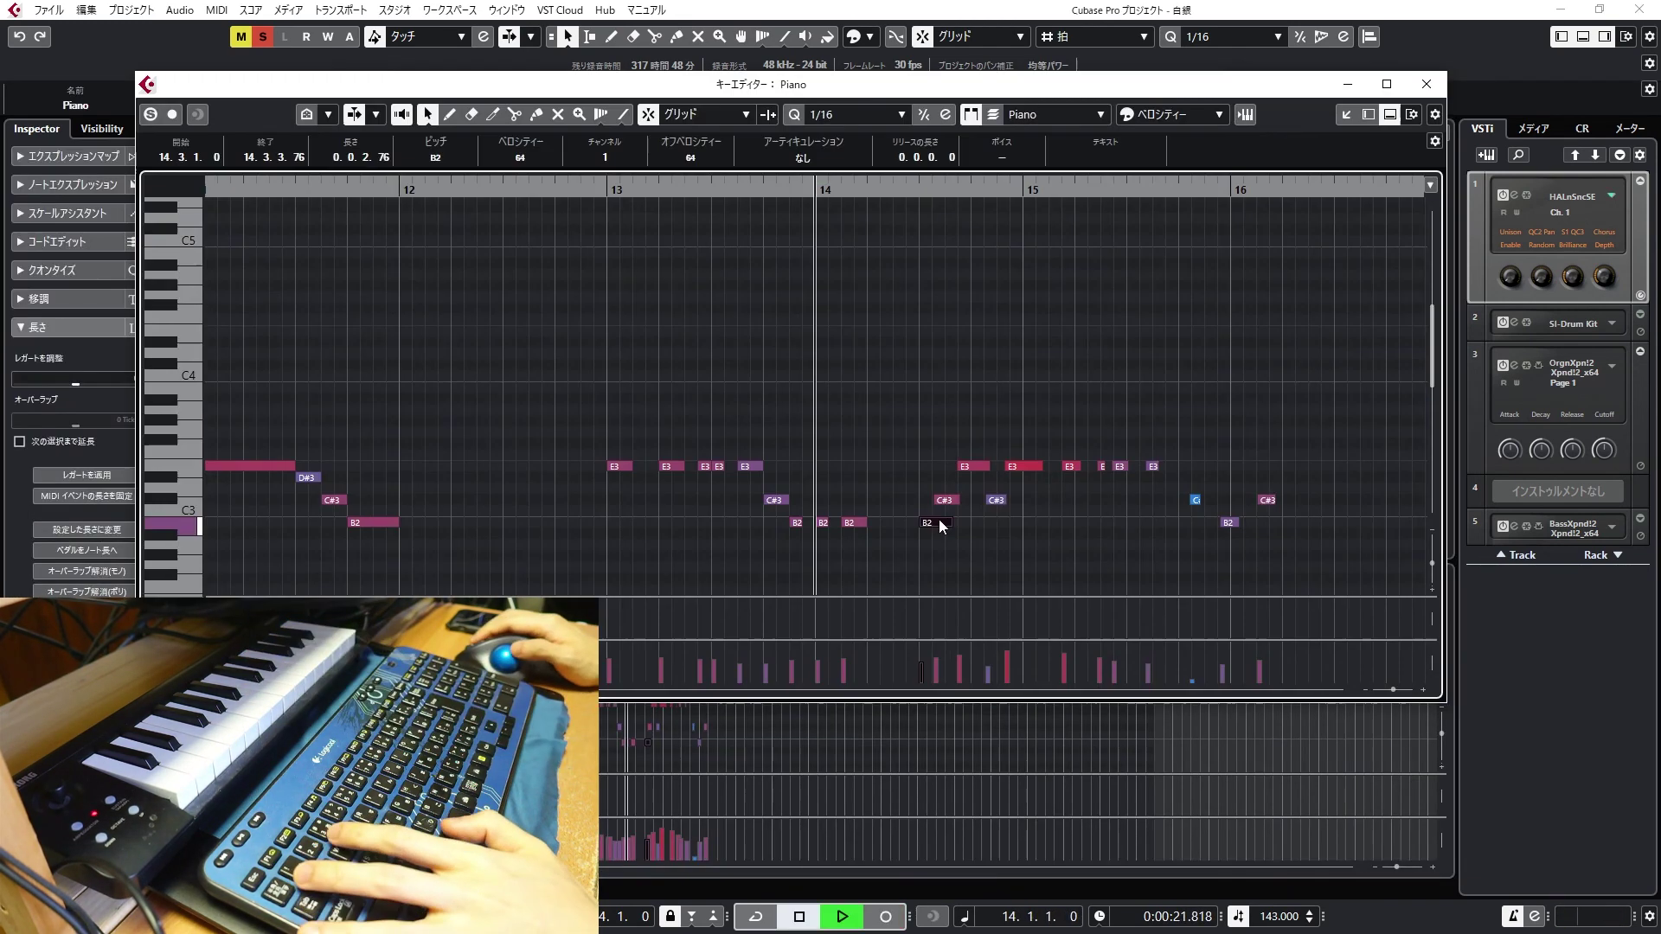
left_click_drag(1057, 500, 1066, 536)
key("space")
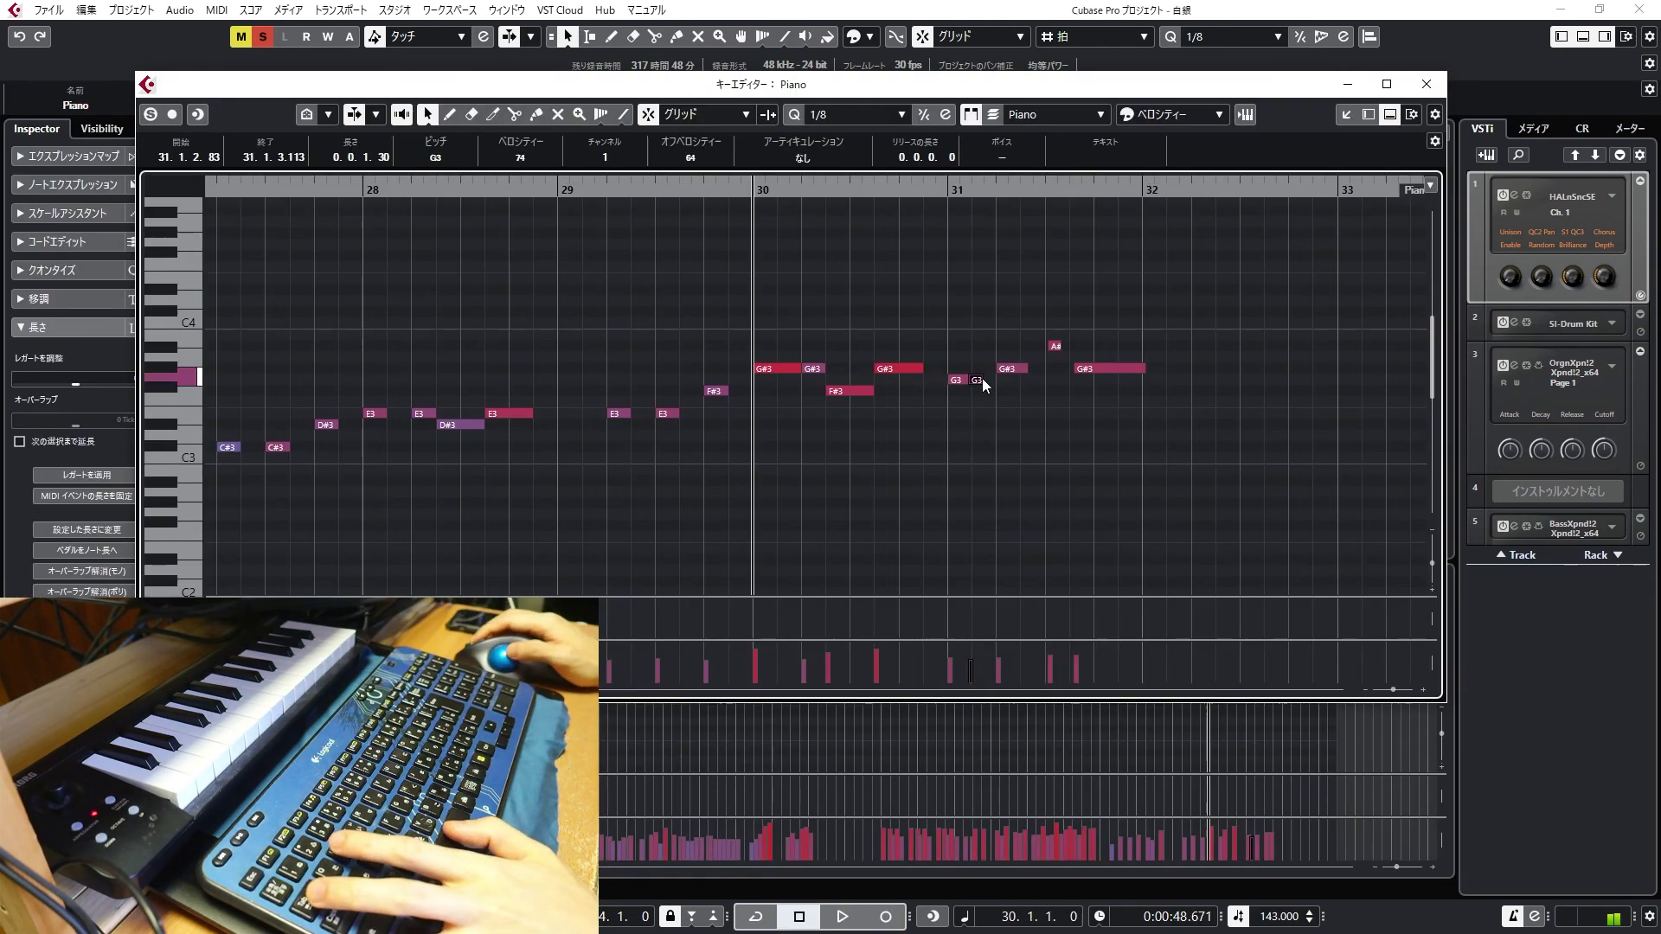
left_click_drag(892, 383, 1050, 434)
key("space")
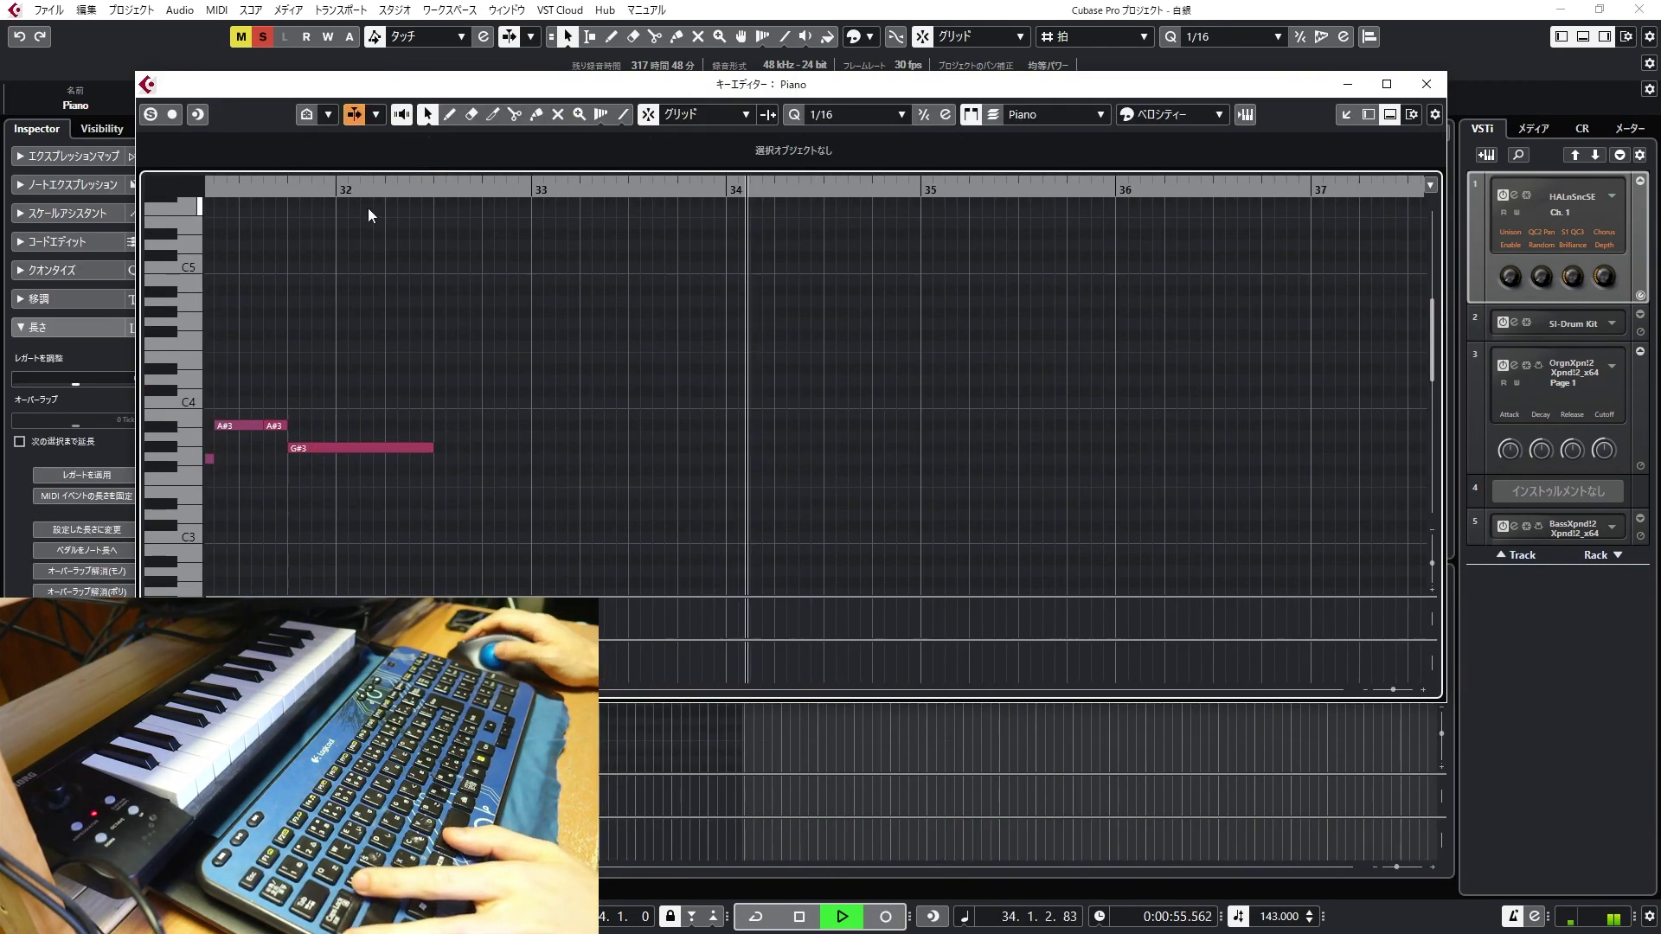
Record further melody phrases onto the Piano track from bar 34 up to about bar 46
key("KP_Multiply")
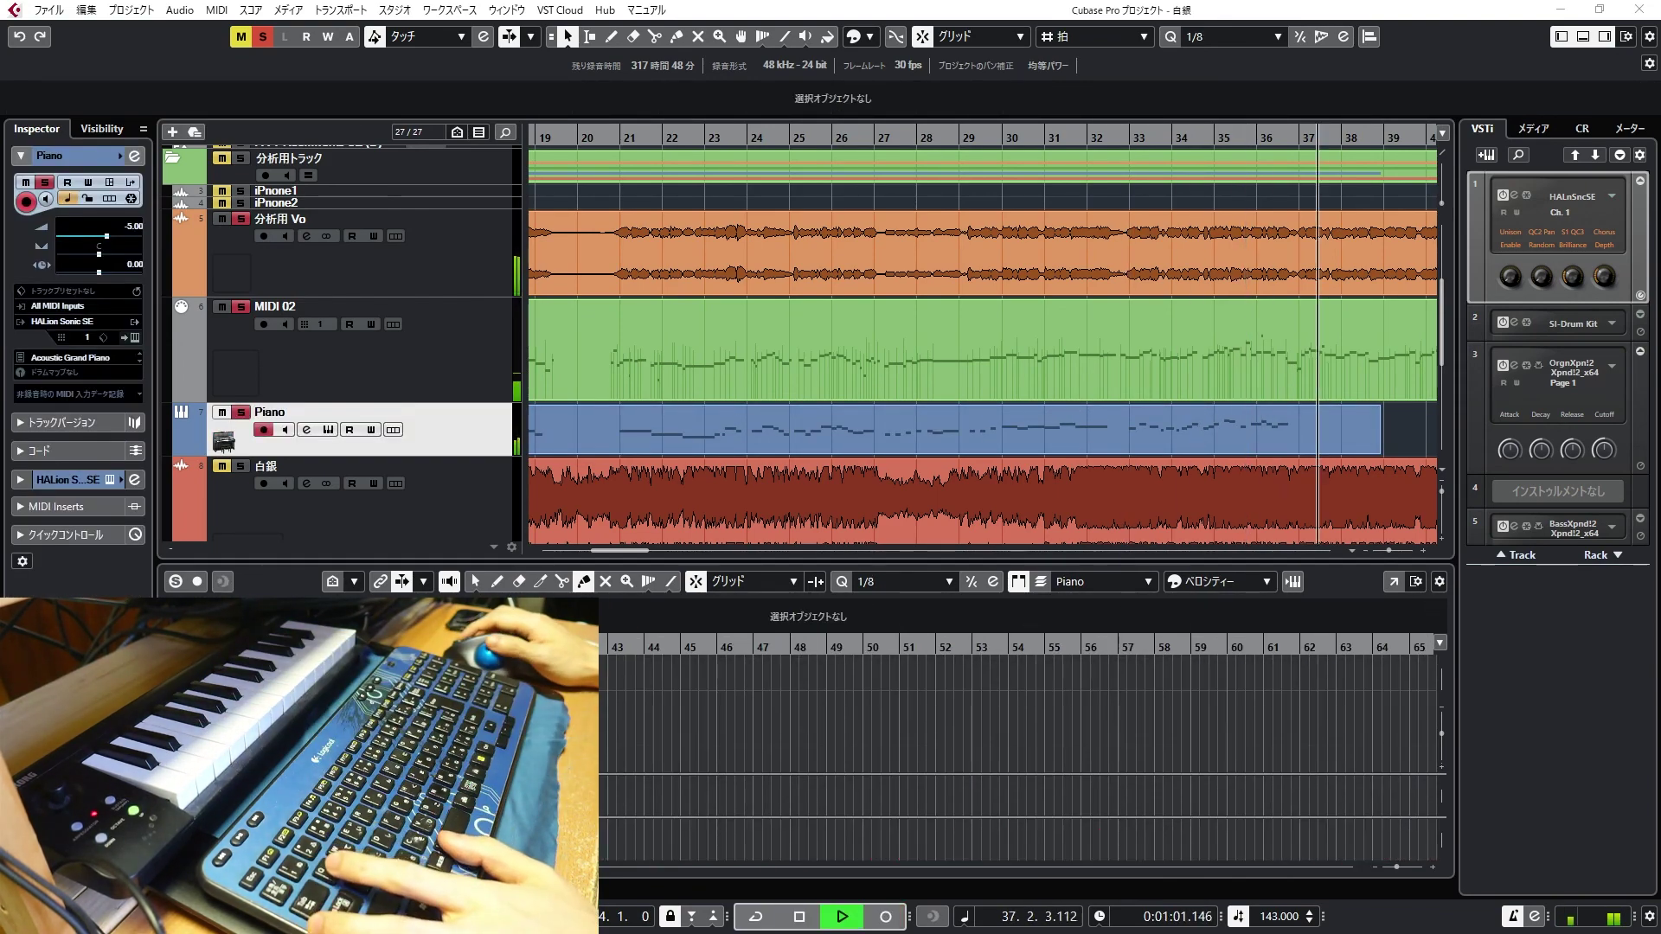
key("KP_Multiply")
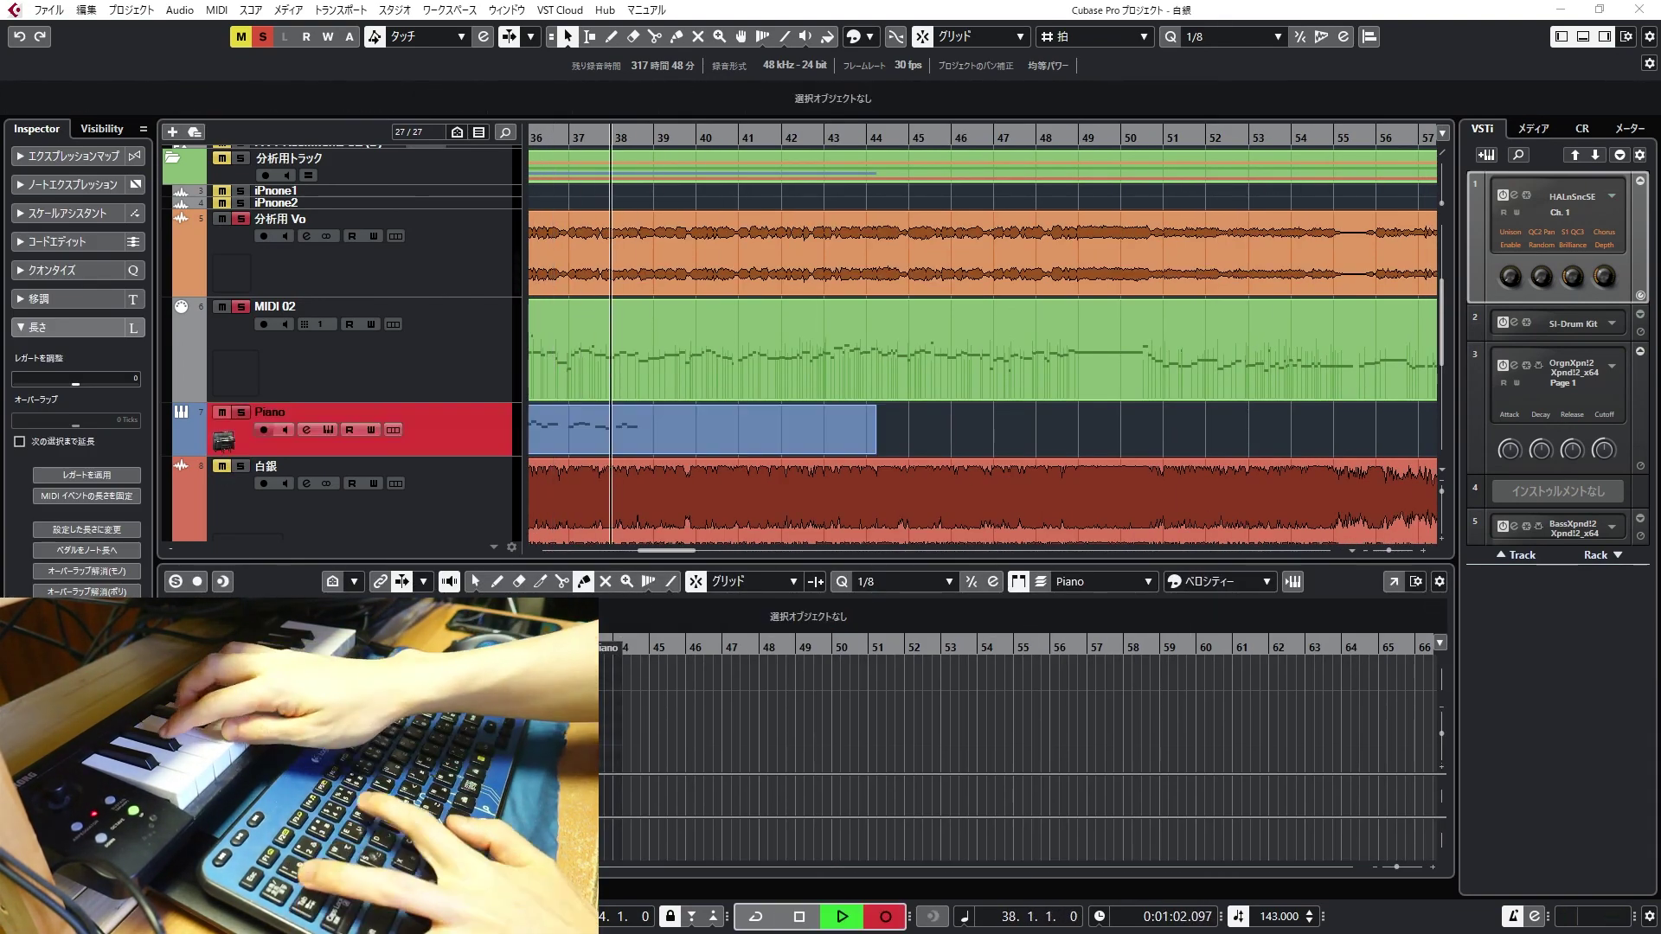
key("space")
key("space")
key("space")
Check the melody around bar 46 and extend the Piano track's recorded notes to about bar 51
key("space")
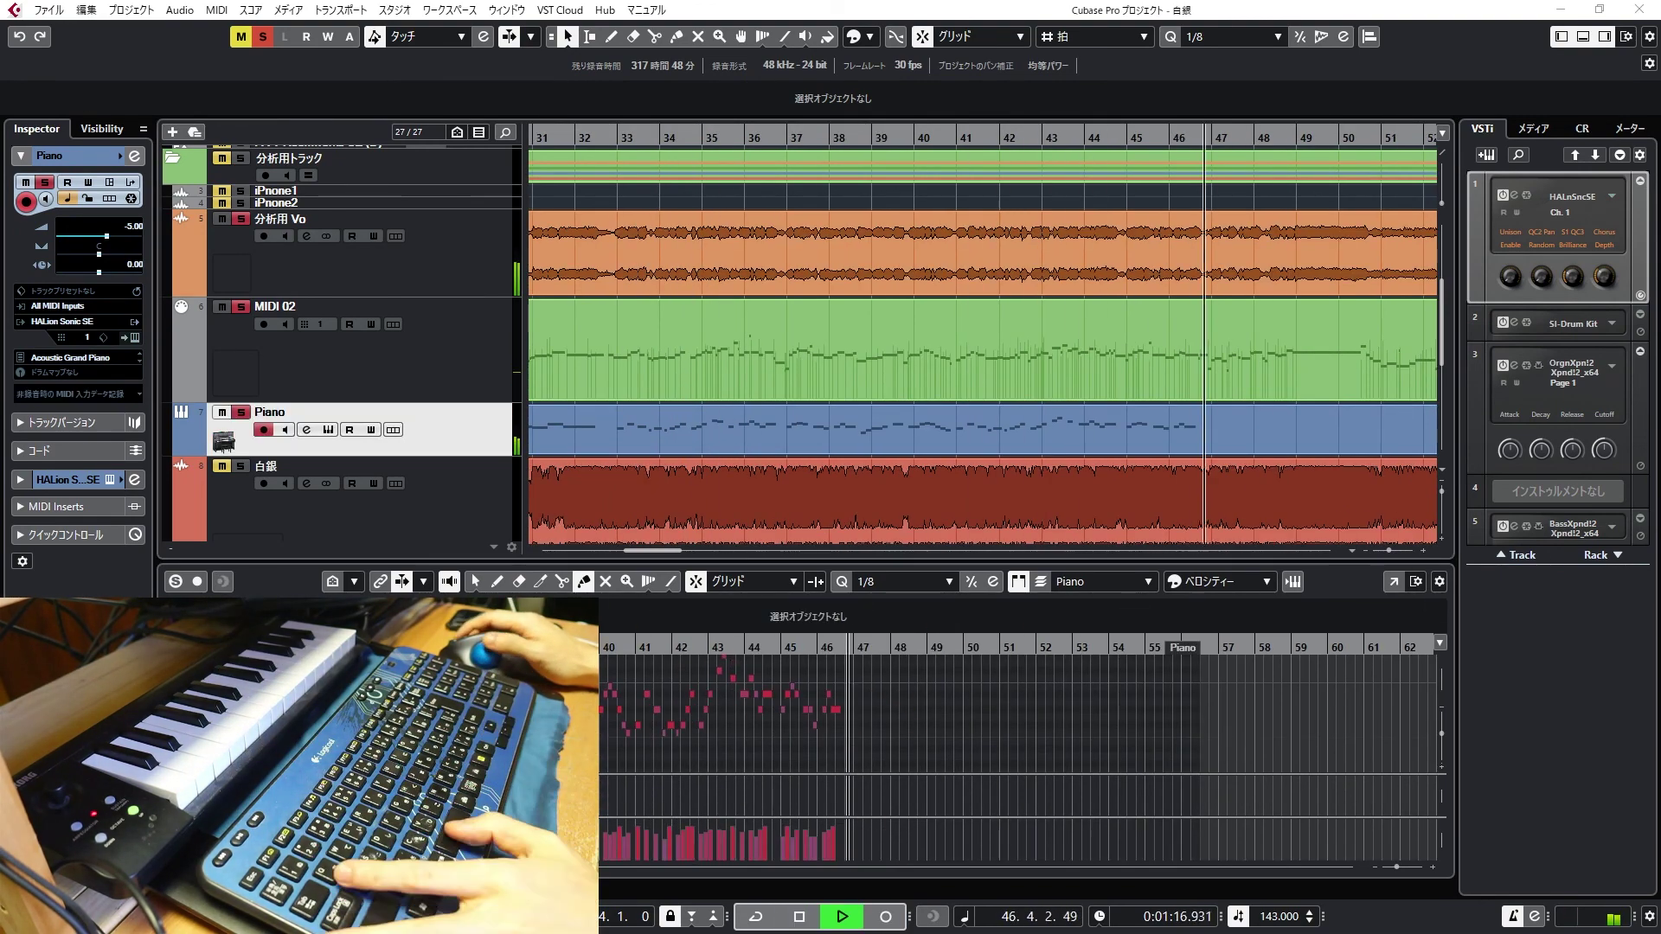
key("space")
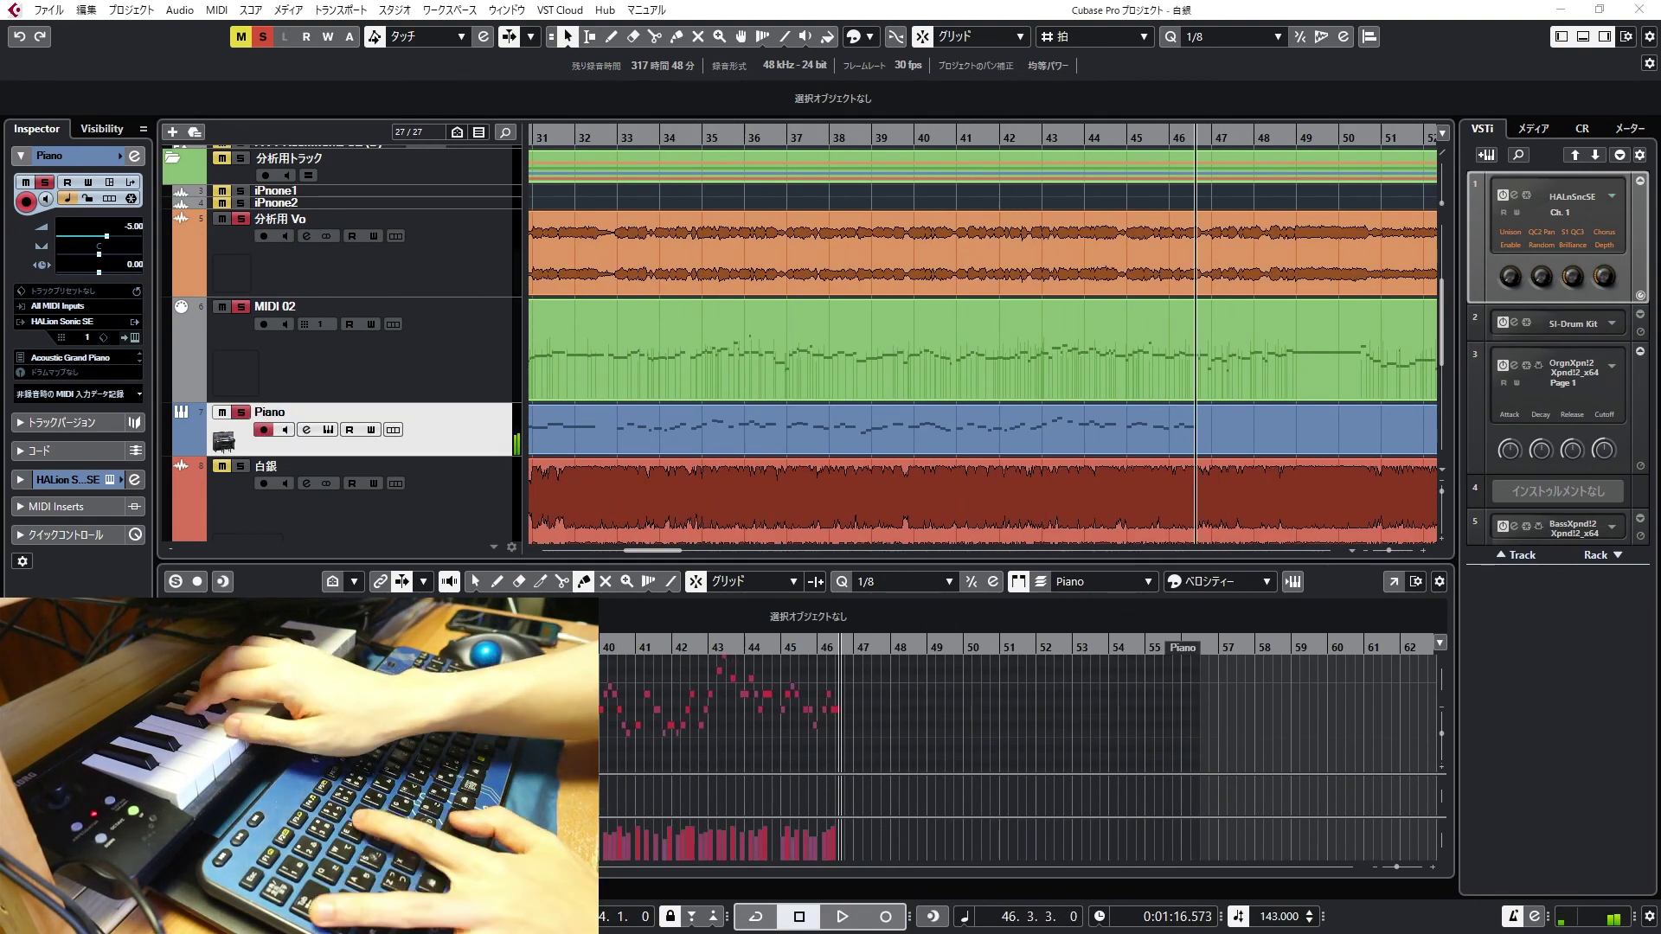
key("space")
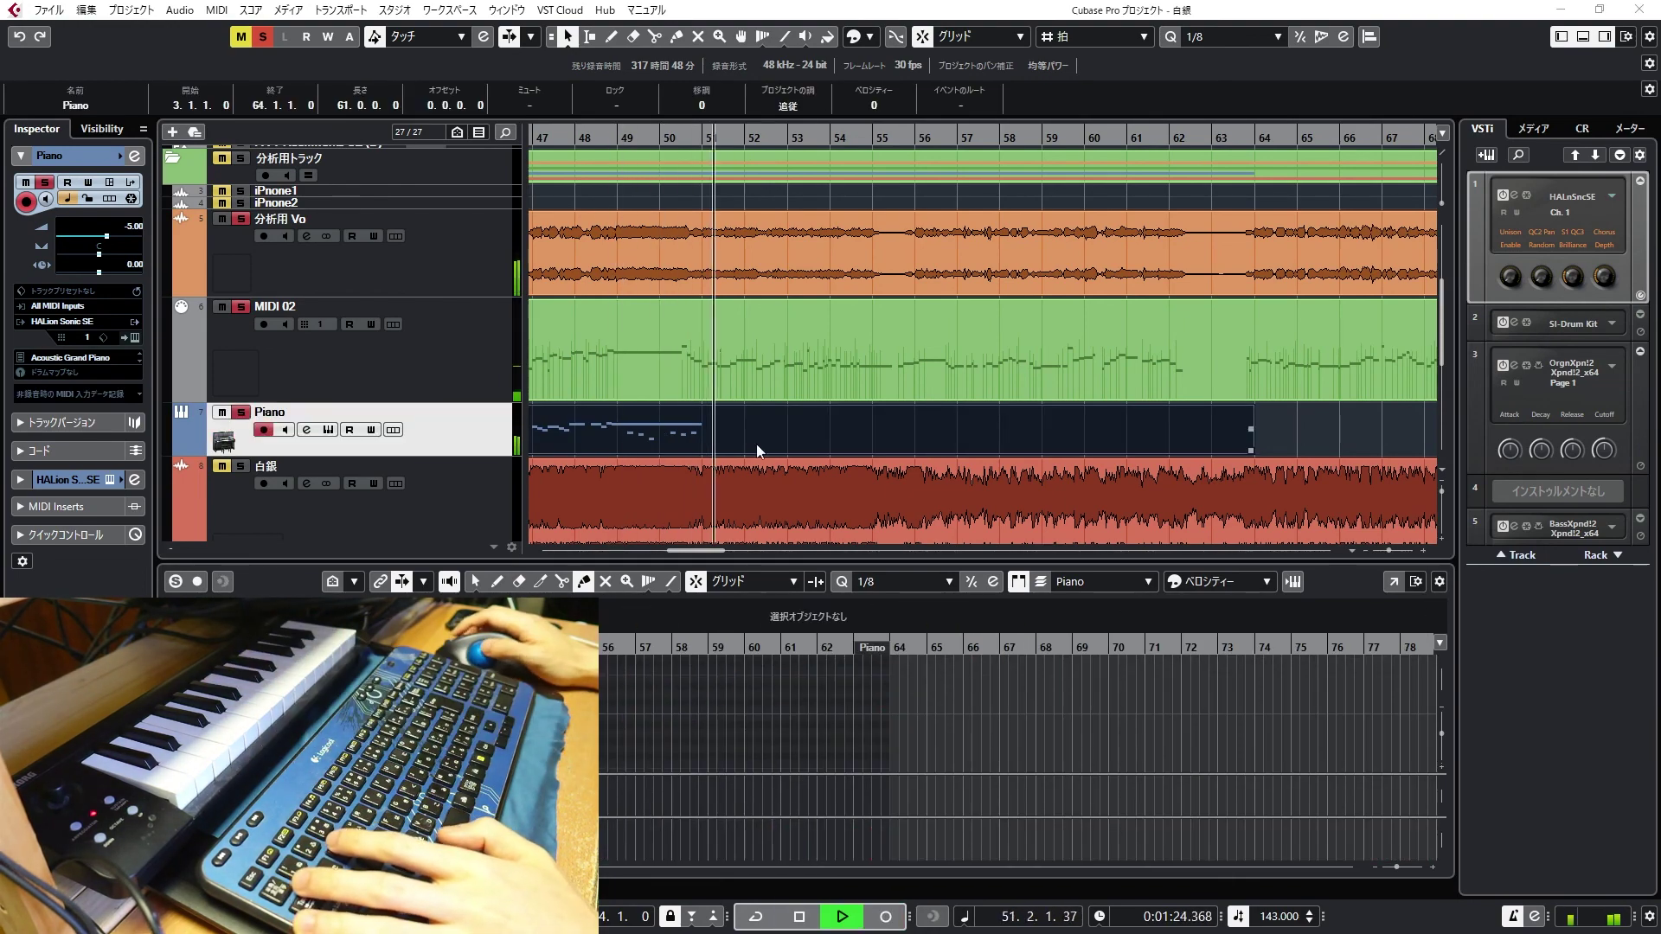
Open the Piano part in the Key Editor and play through the recorded melody from about bar 56
key("space")
key("Return")
scroll(685, 605, "right", 10)
key("space")
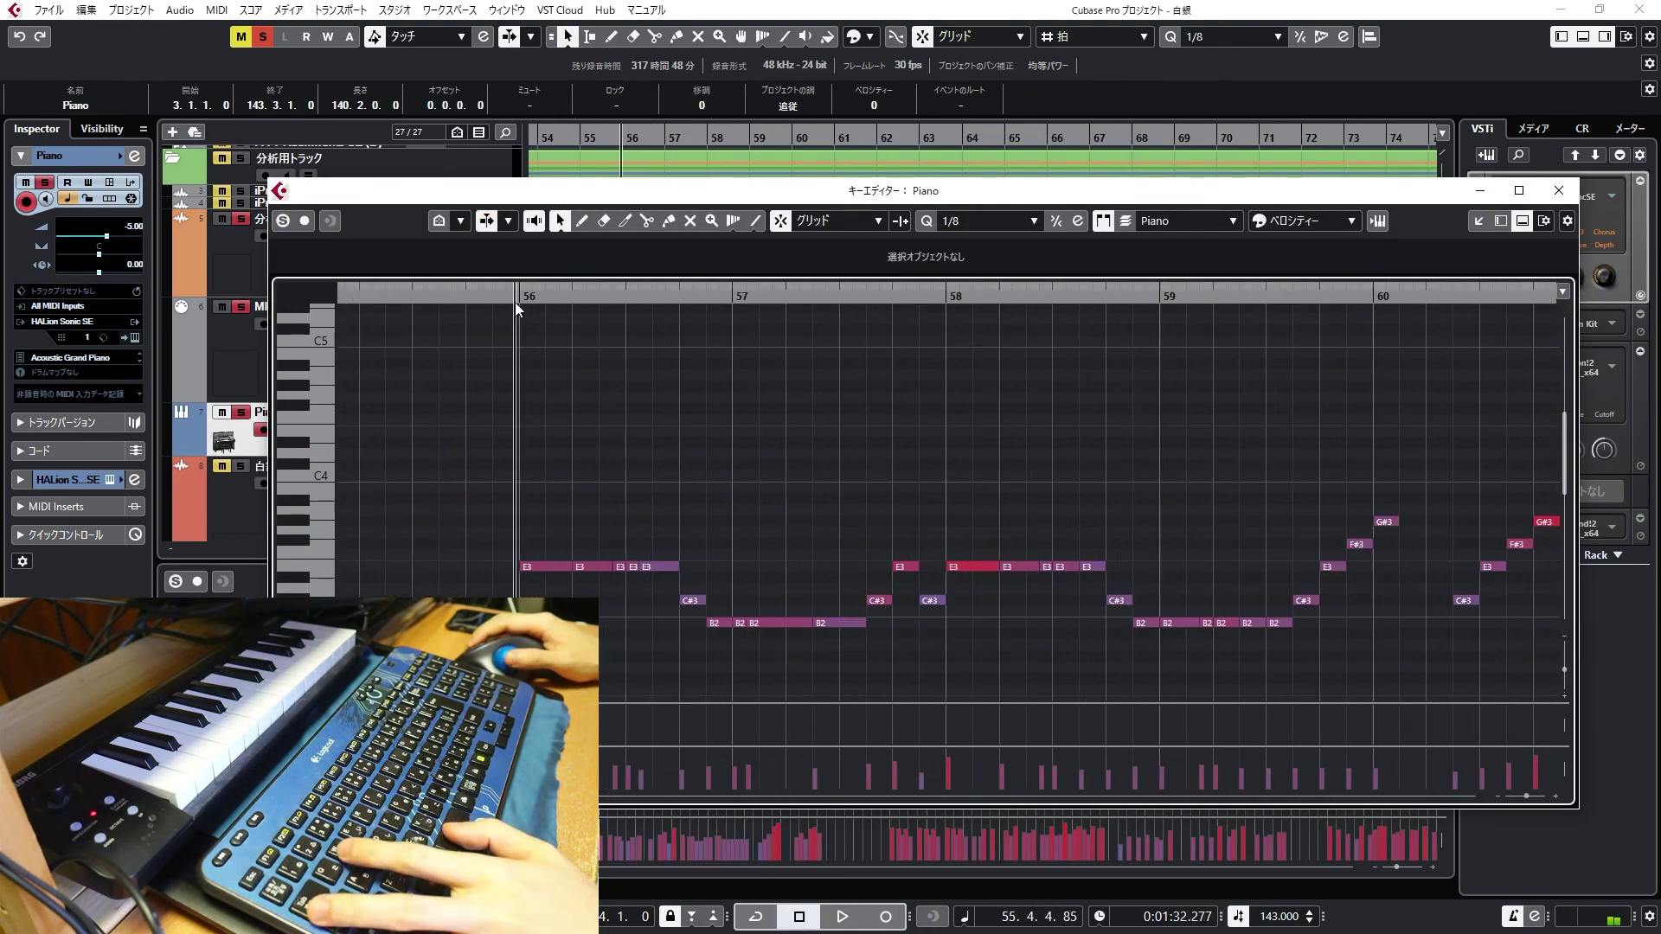
key("space")
left_click(801, 622)
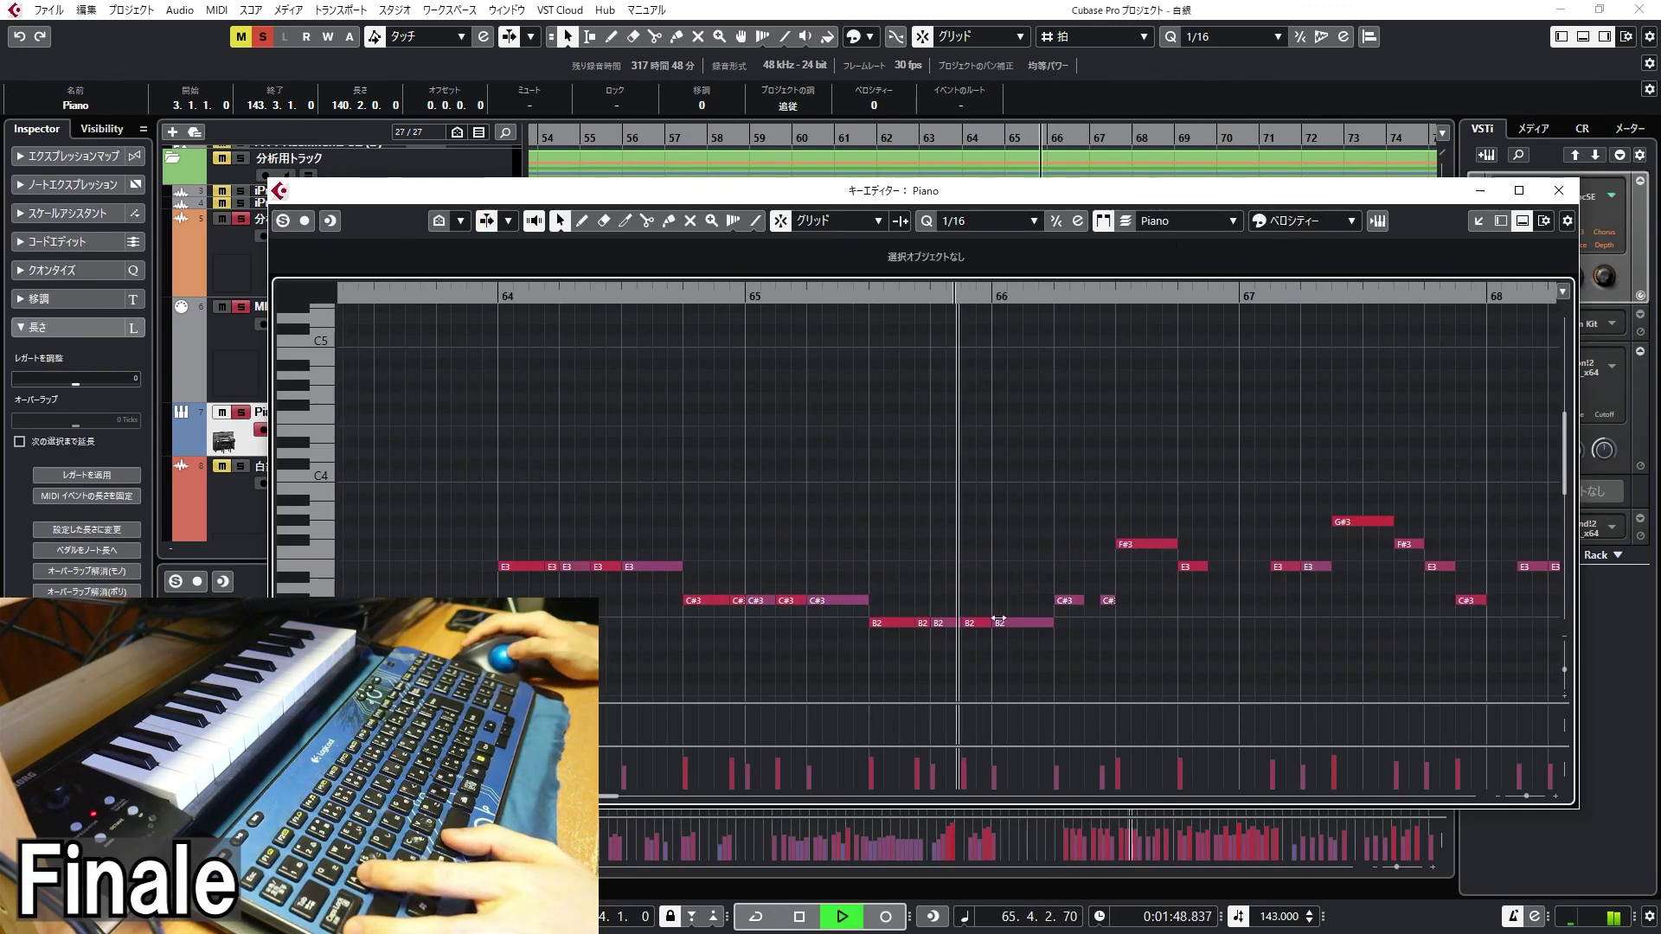
Split the long B2 note at bar 66 into two shorter notes and play back the Piano phrase
key("space")
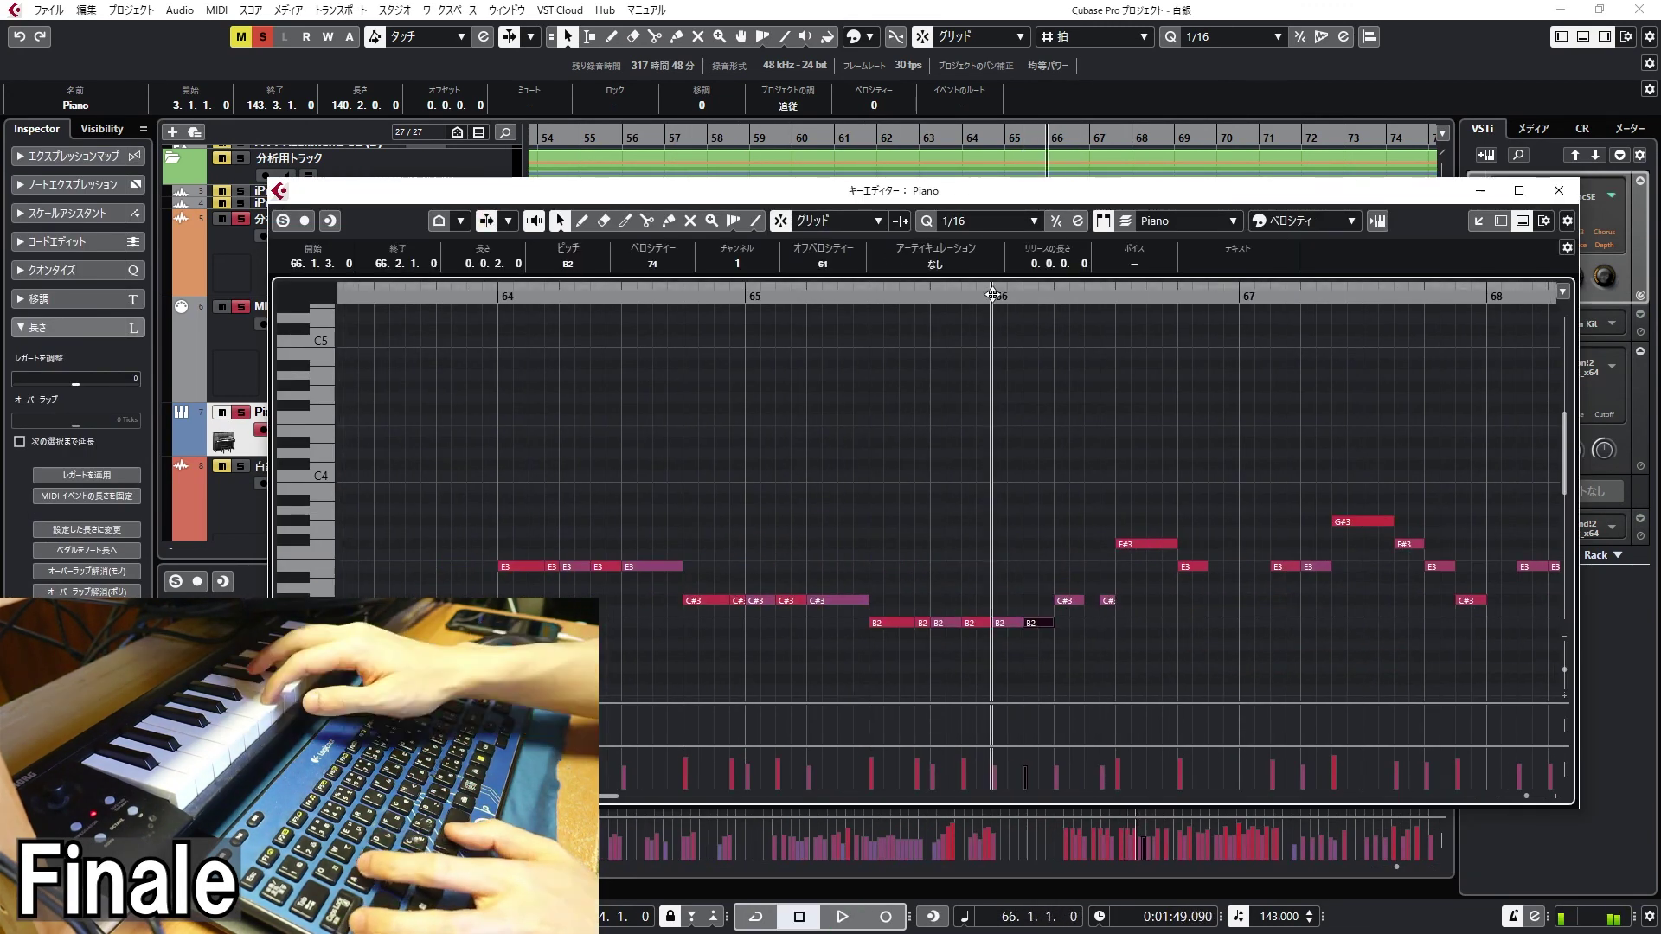
key("space")
key("space")
left_click_drag(634, 350, 1071, 614)
key("space")
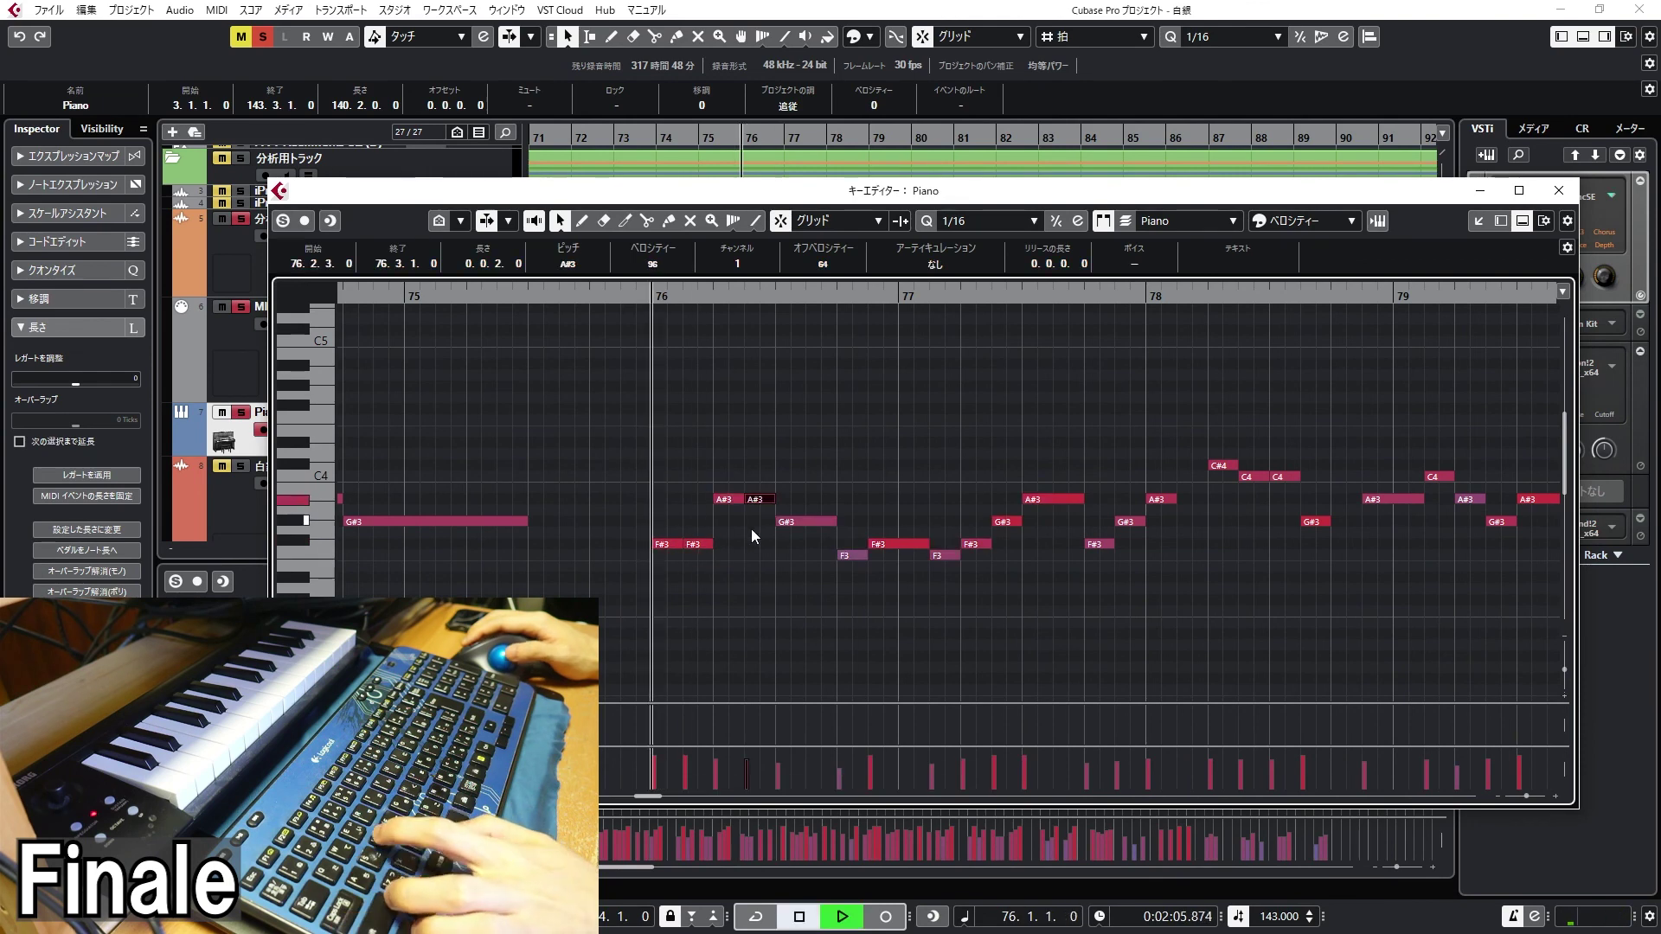
Correct the melody after bar 76 by raising the pitch of two consecutive Piano notes
left_click_drag(823, 411, 838, 467)
key("space")
left_click(973, 523)
key("Right")
key("Up")
key("Up")
key("Right")
key("Up")
key("space")
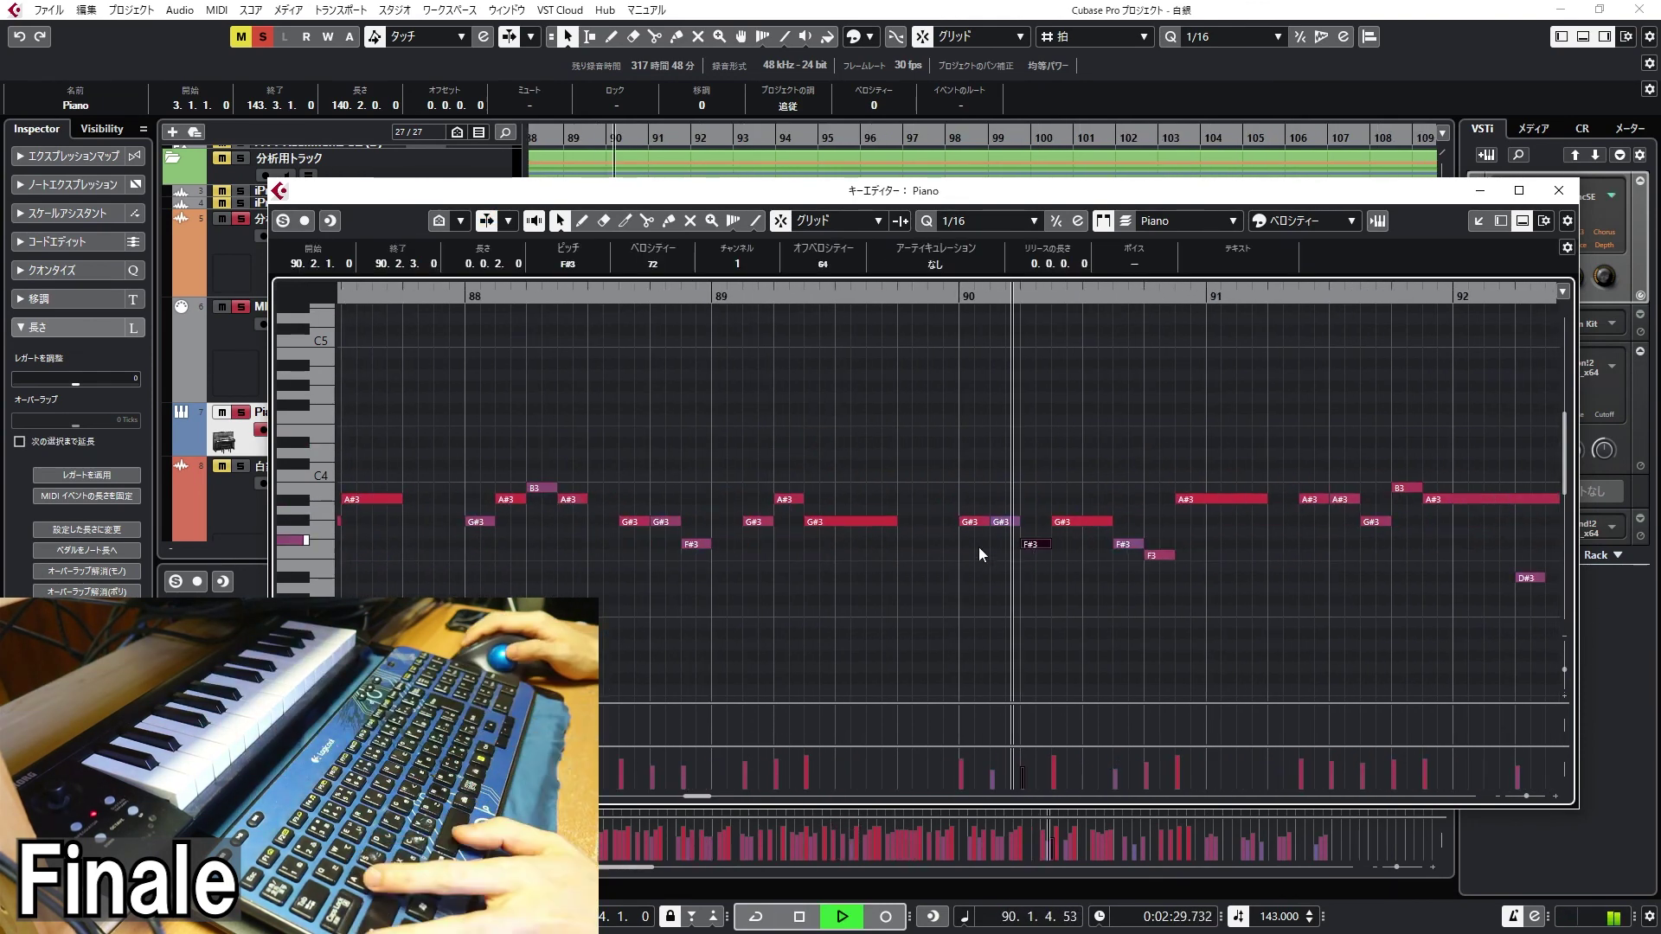
Lower the pitches of neighbouring Piano notes around bar 90 and play back the passage
key("Down")
key("Left")
key("Down")
key("Down")
key("g")
left_click_drag(640, 415, 1146, 626)
left_click(1178, 575)
key("space")
Copy an earlier Piano melody phrase and paste it into the section around bar 108
left_click_drag(622, 670, 813, 334)
key("ctrl+c")
key("ctrl+v")
key("space")
key("space")
key("h")
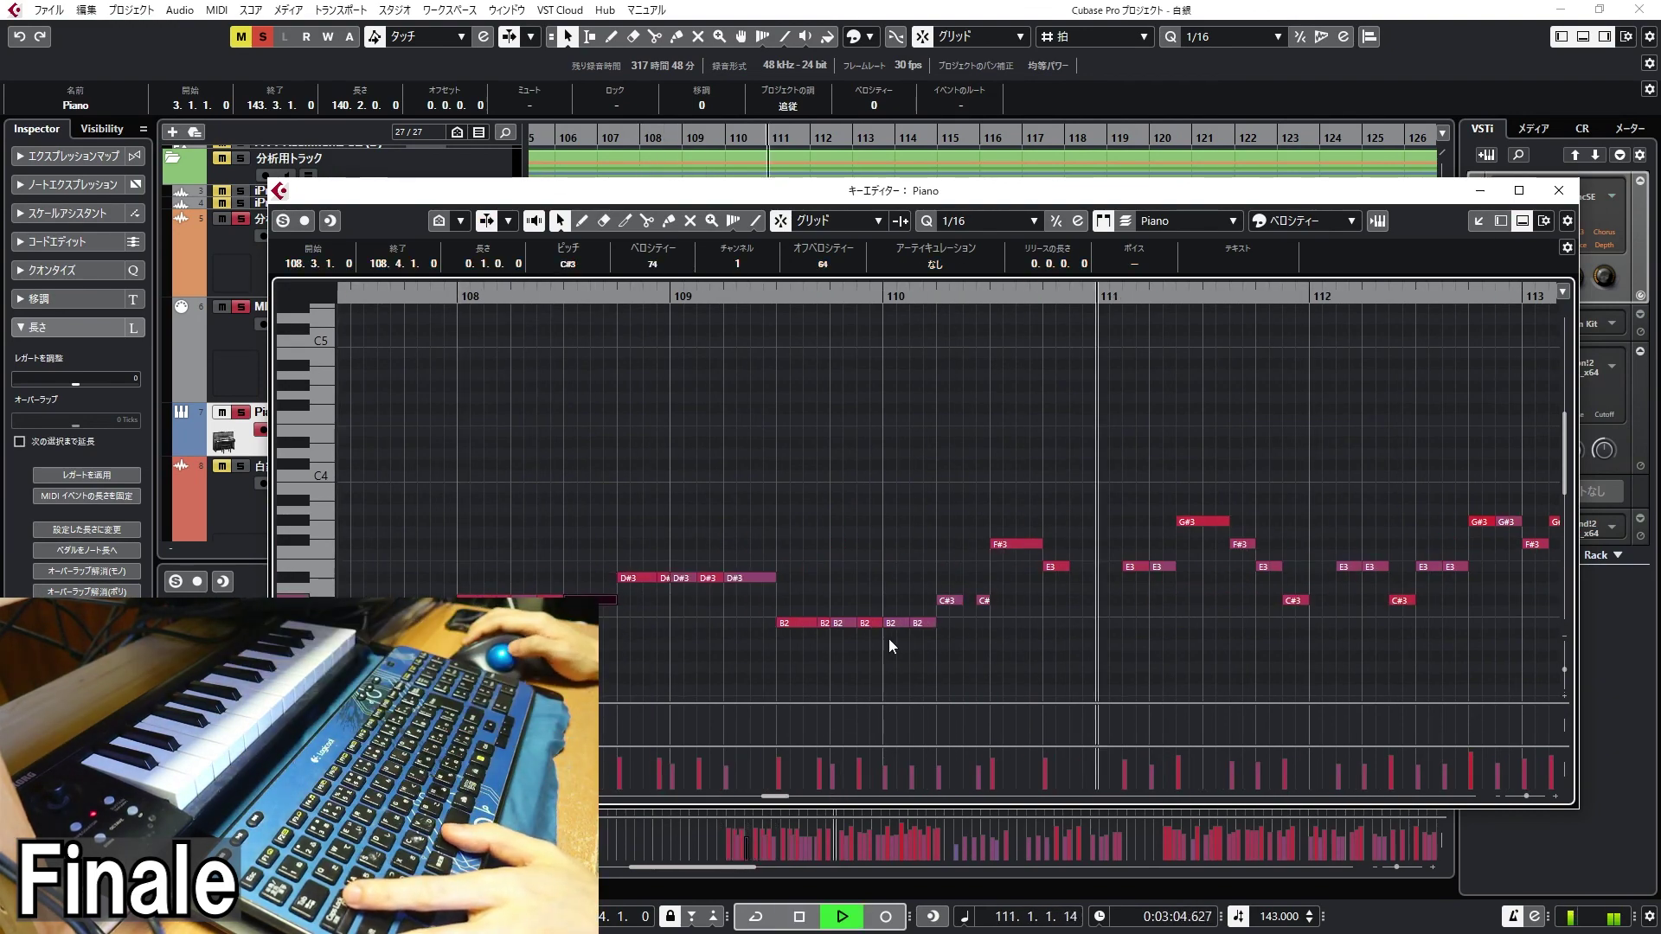
Delete the Piano notes that follow the run of B2 notes at bar 110
key("g")
key("g")
left_click_drag(1242, 656, 1555, 406)
key("Delete")
left_click_drag(726, 670, 1501, 450)
key("Delete")
key("space")
key("h")
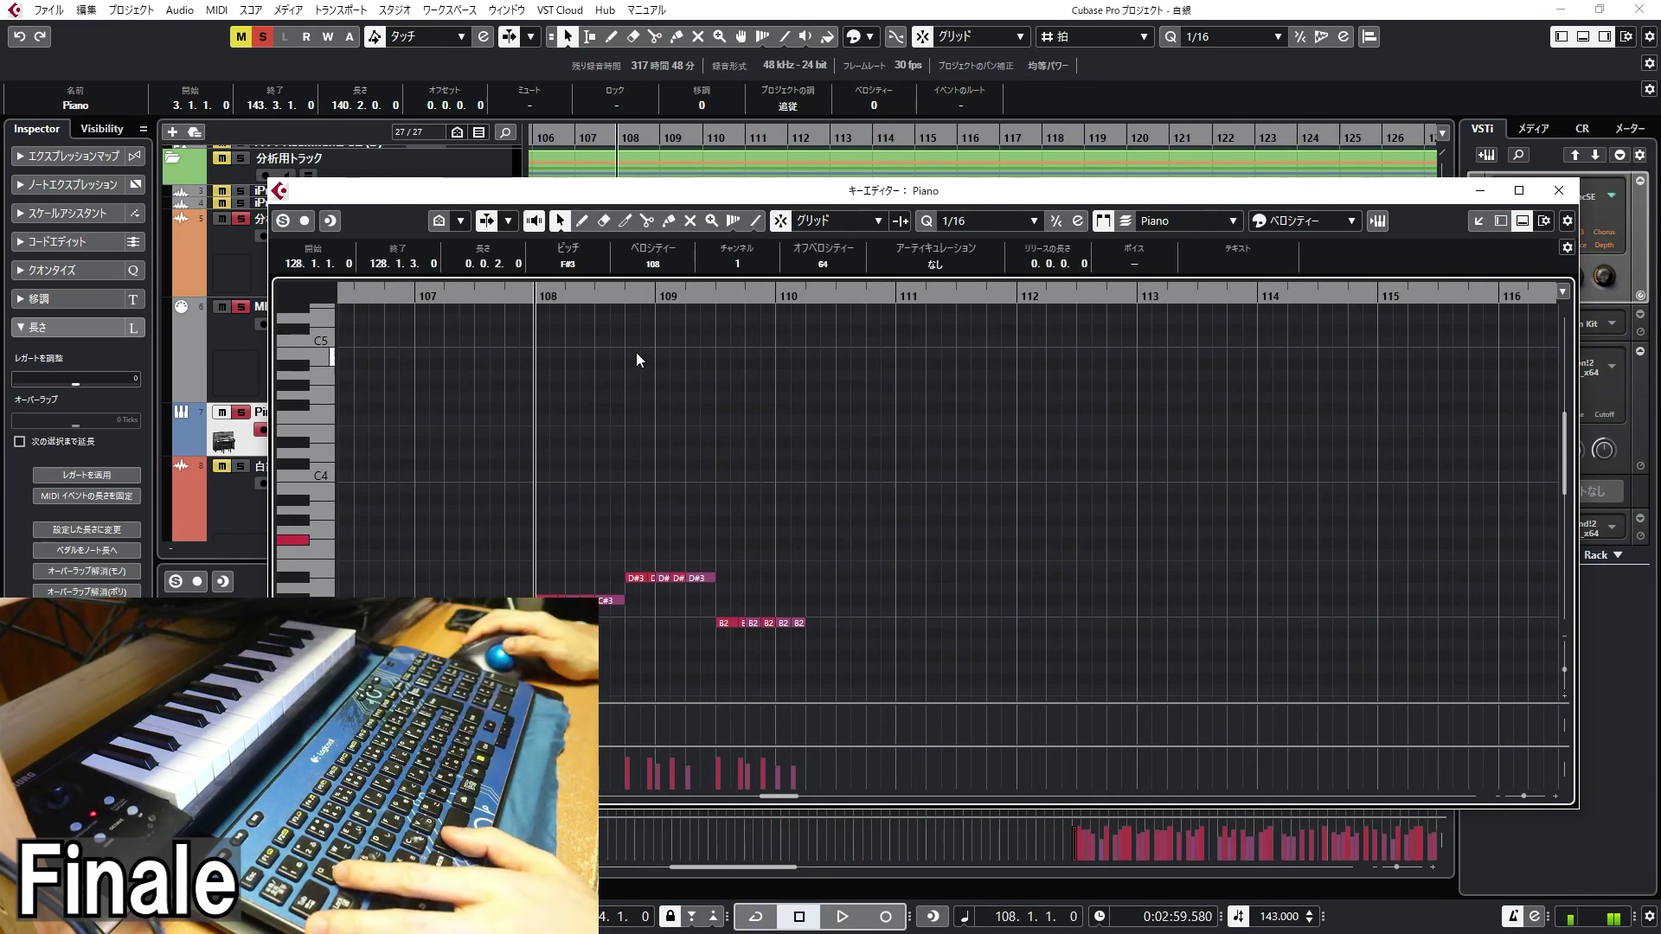
Rework the repeated D#3 notes around bar 109, shifting one earlier and deleting a surplus one
key("h")
left_click_drag(664, 577, 653, 578)
left_click(681, 578)
key("Delete")
left_click(737, 578, "alt")
key("space")
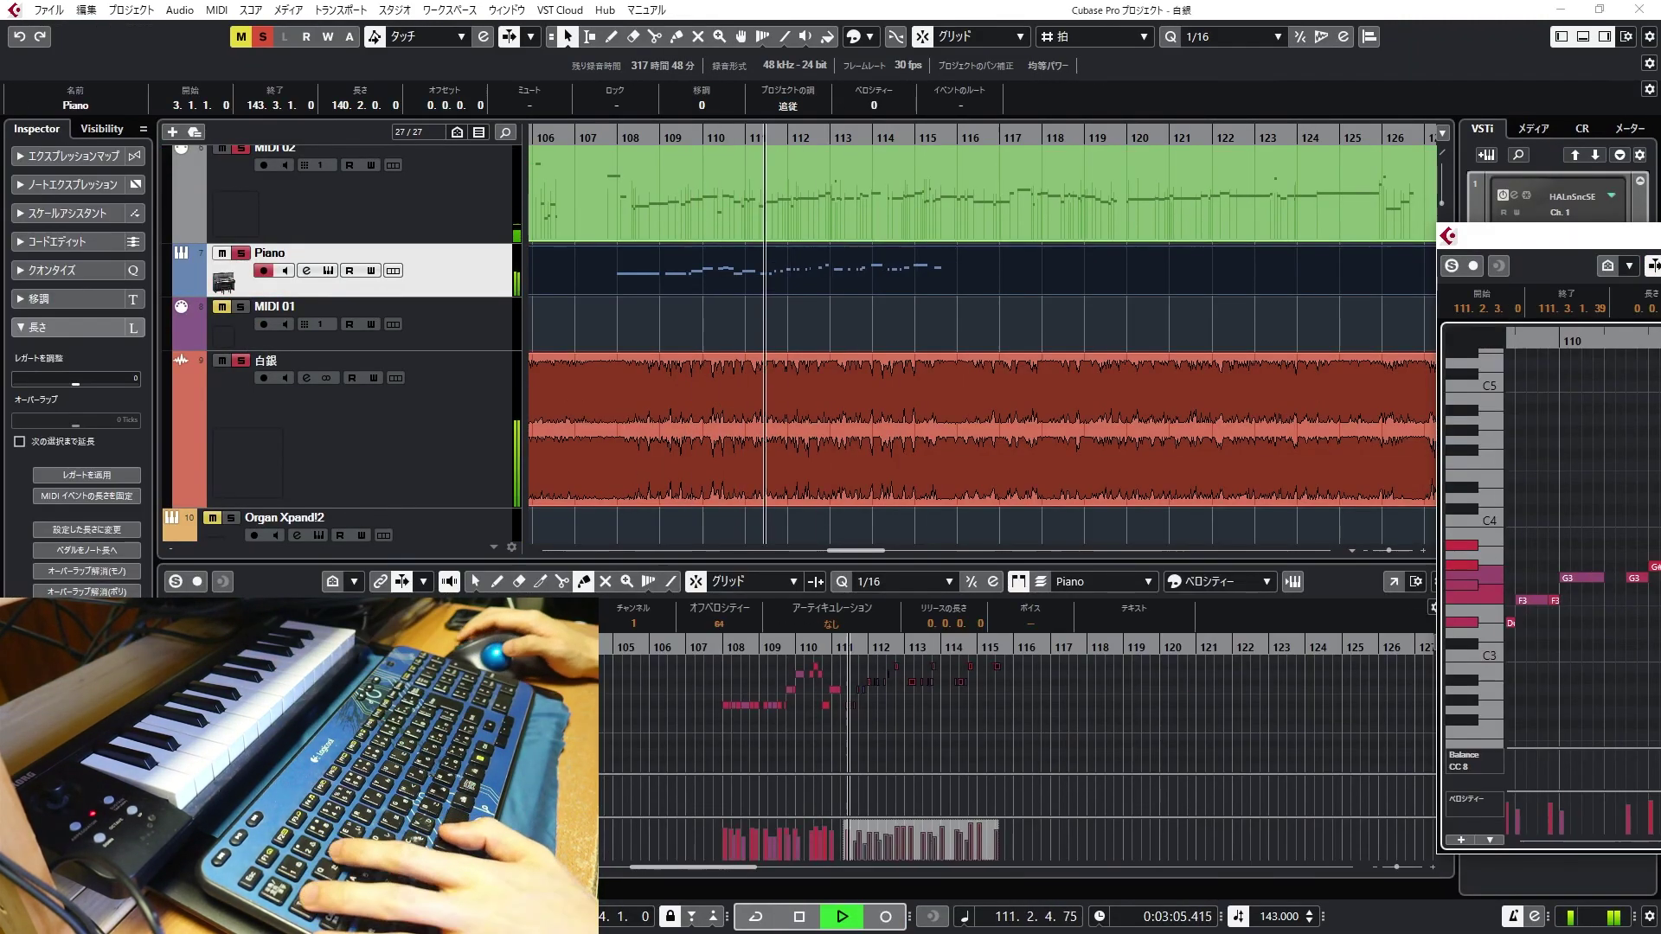
Play back the Piano melody around bars 111 to 112 to check it against the song
key("space")
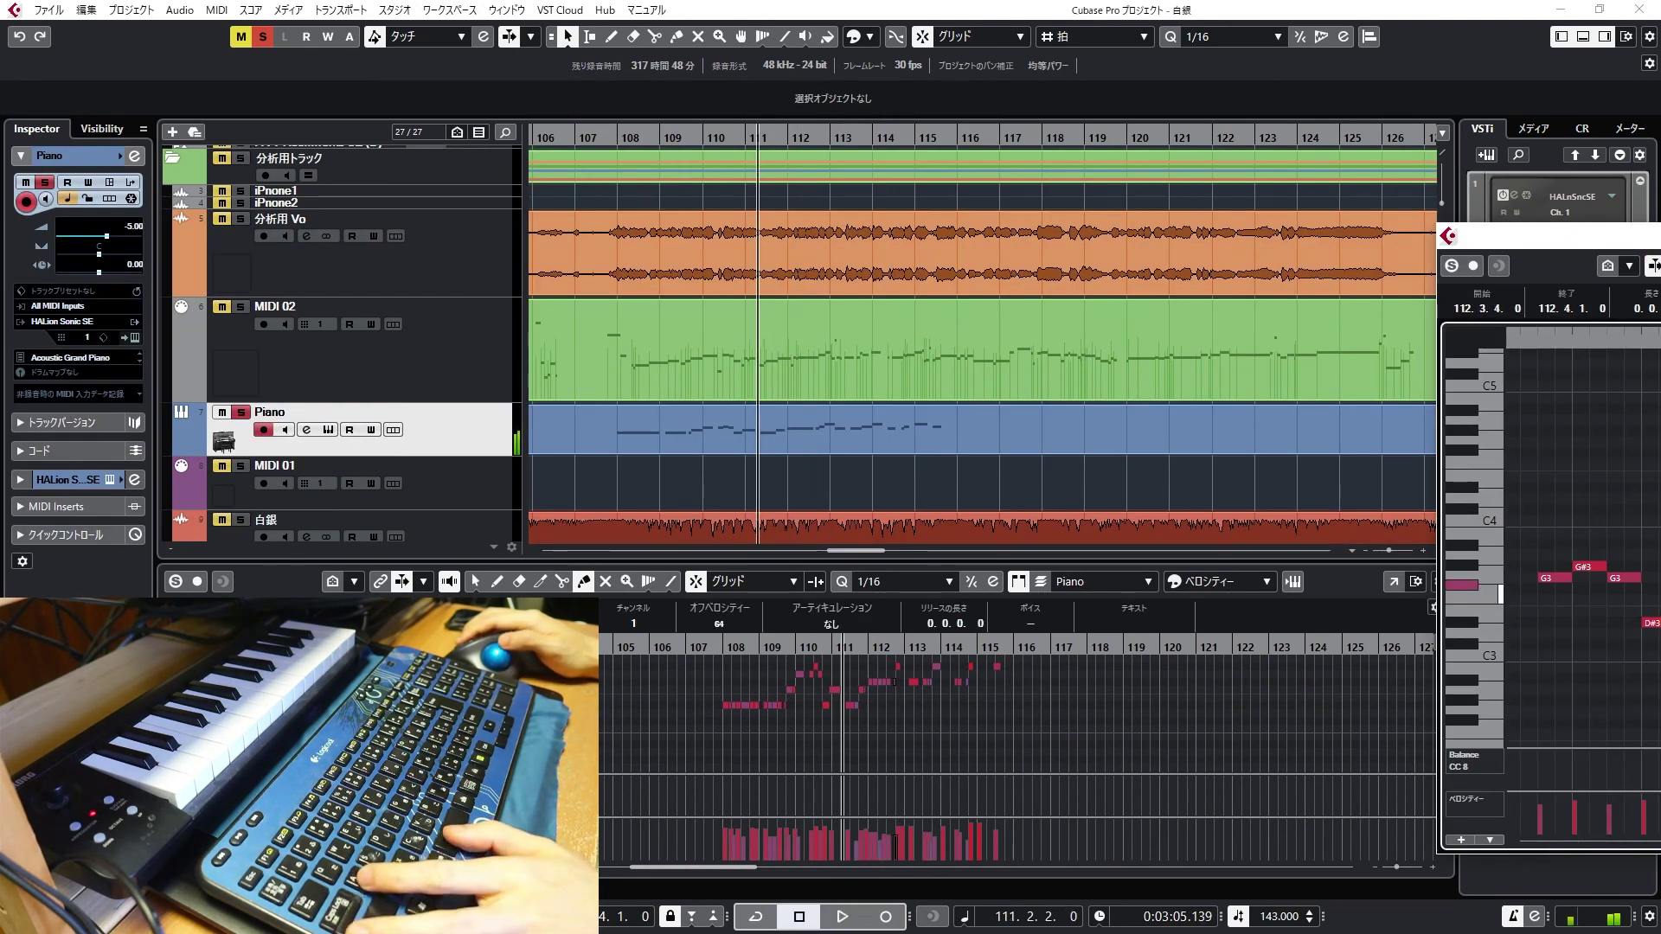
key("space")
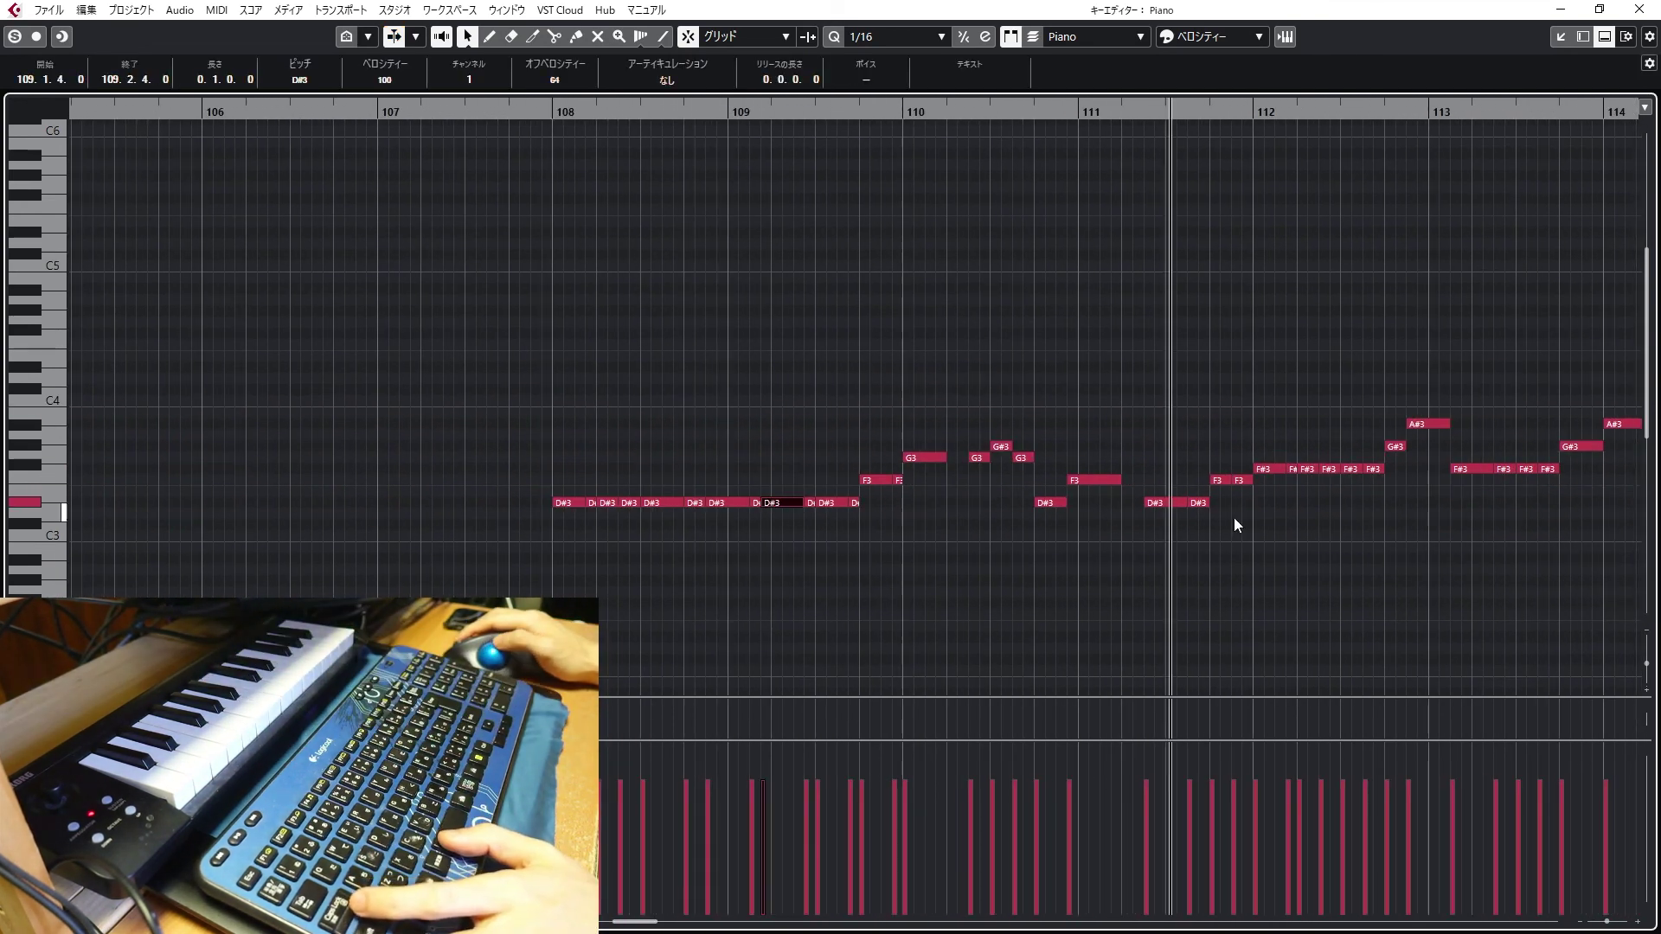
left_click(1330, 469)
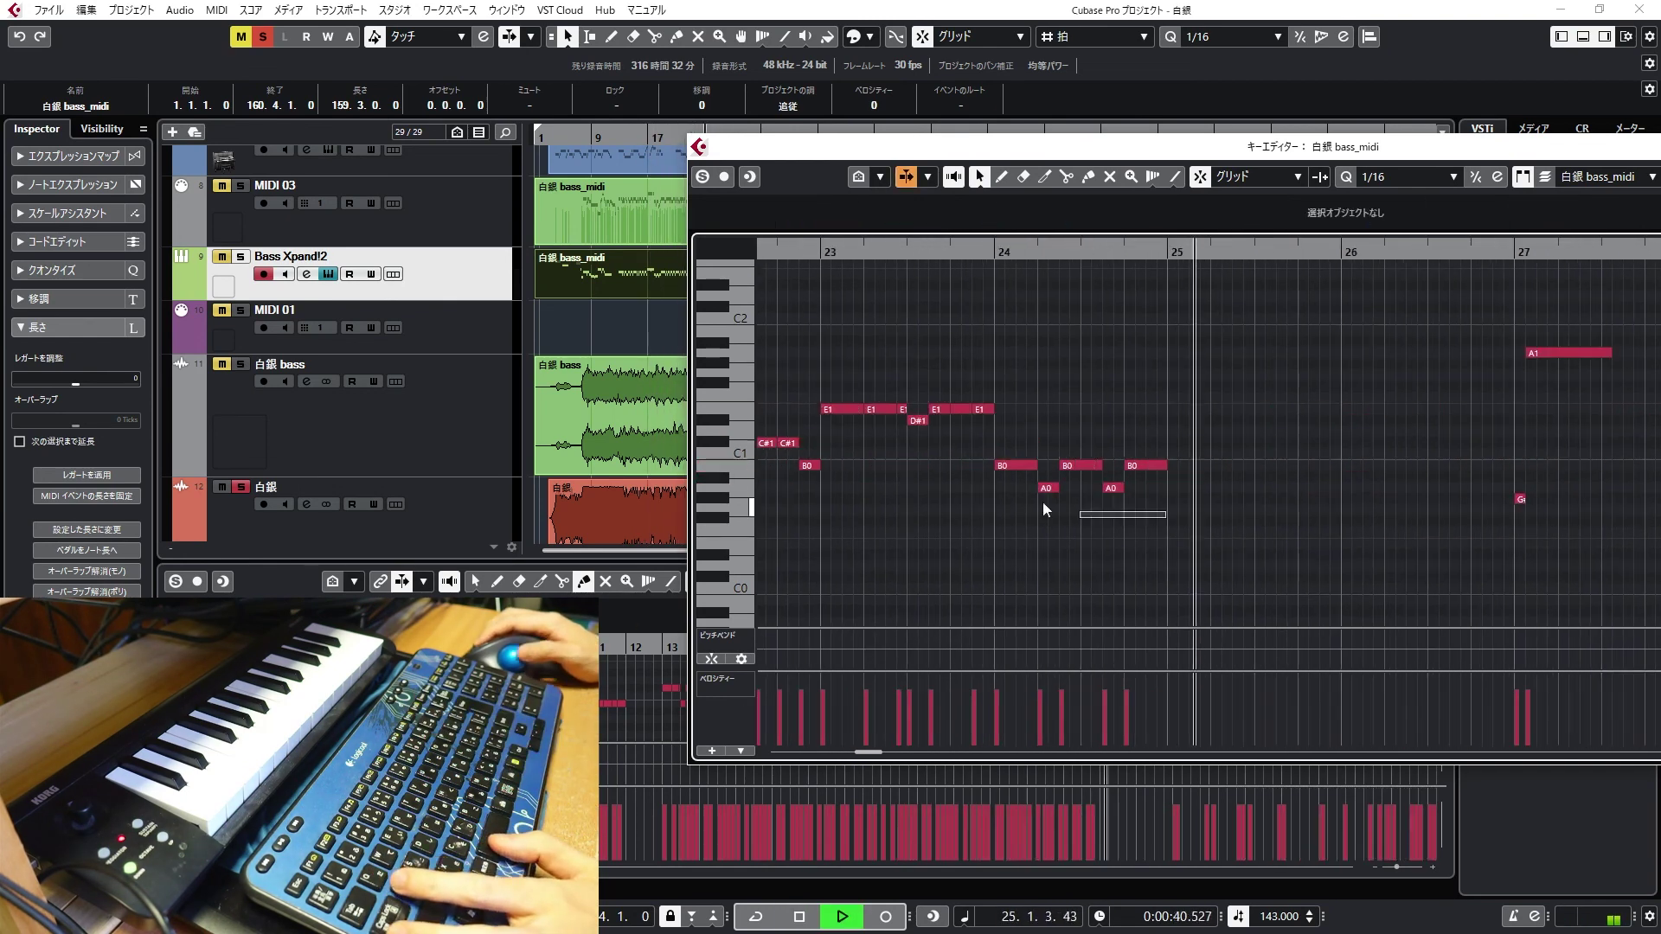
Adjust the lengths of the 白銀 bass_midi notes, ending the E1 at bar 25.3 and the G#0 at bar 32.3
left_click(942, 409)
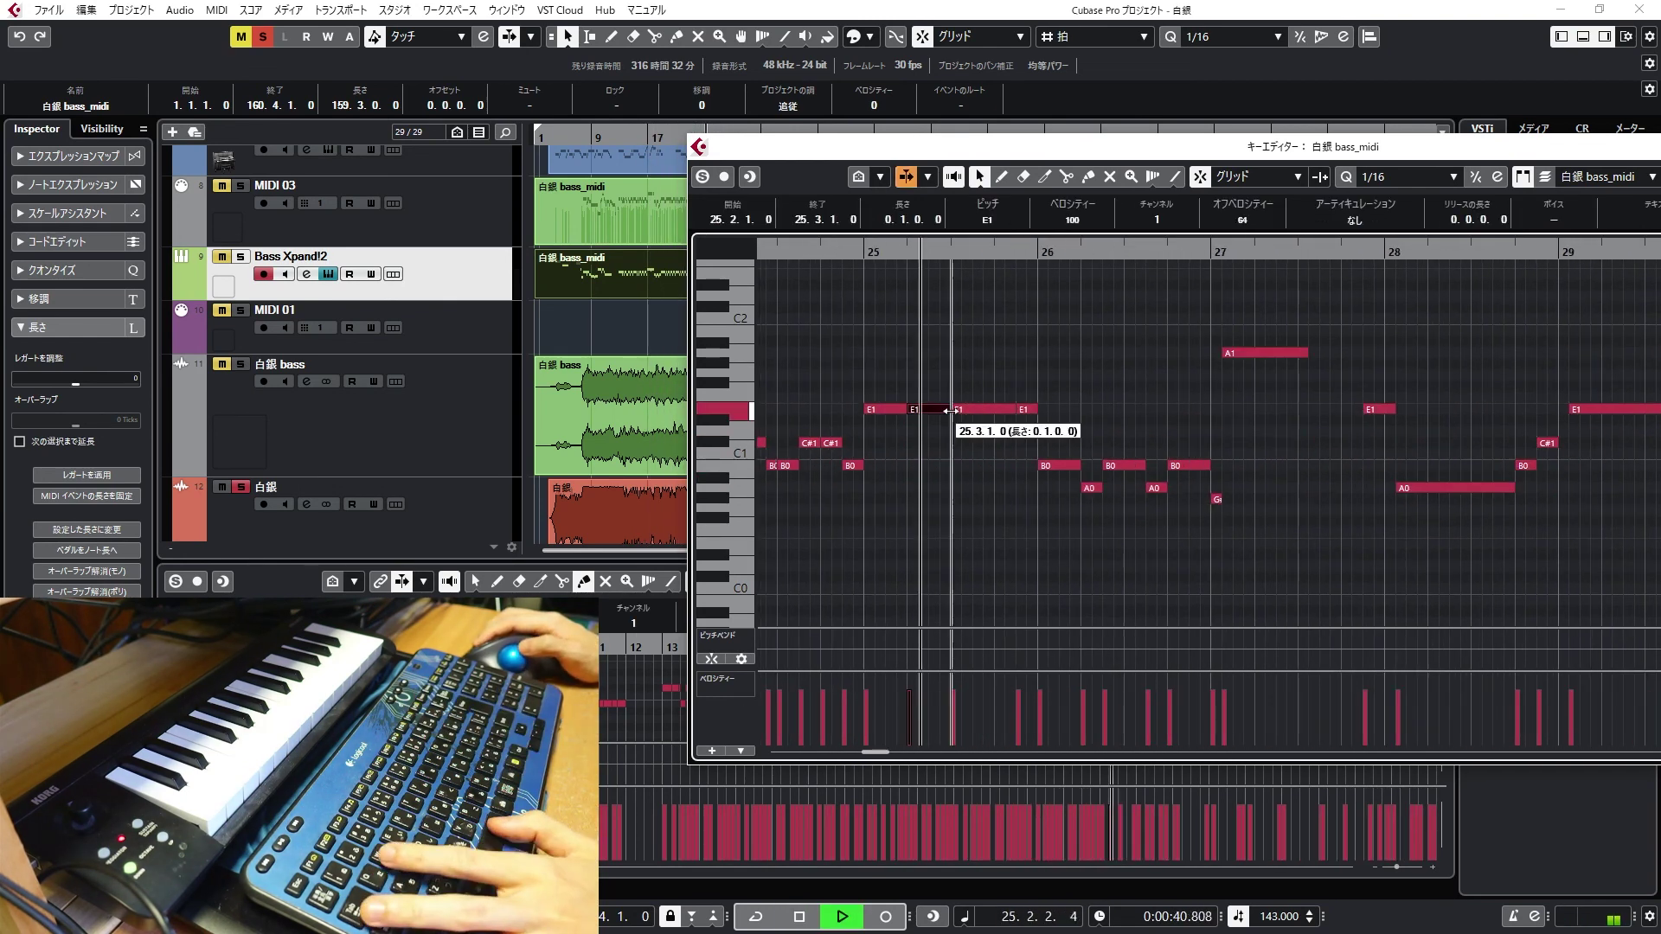
key("space")
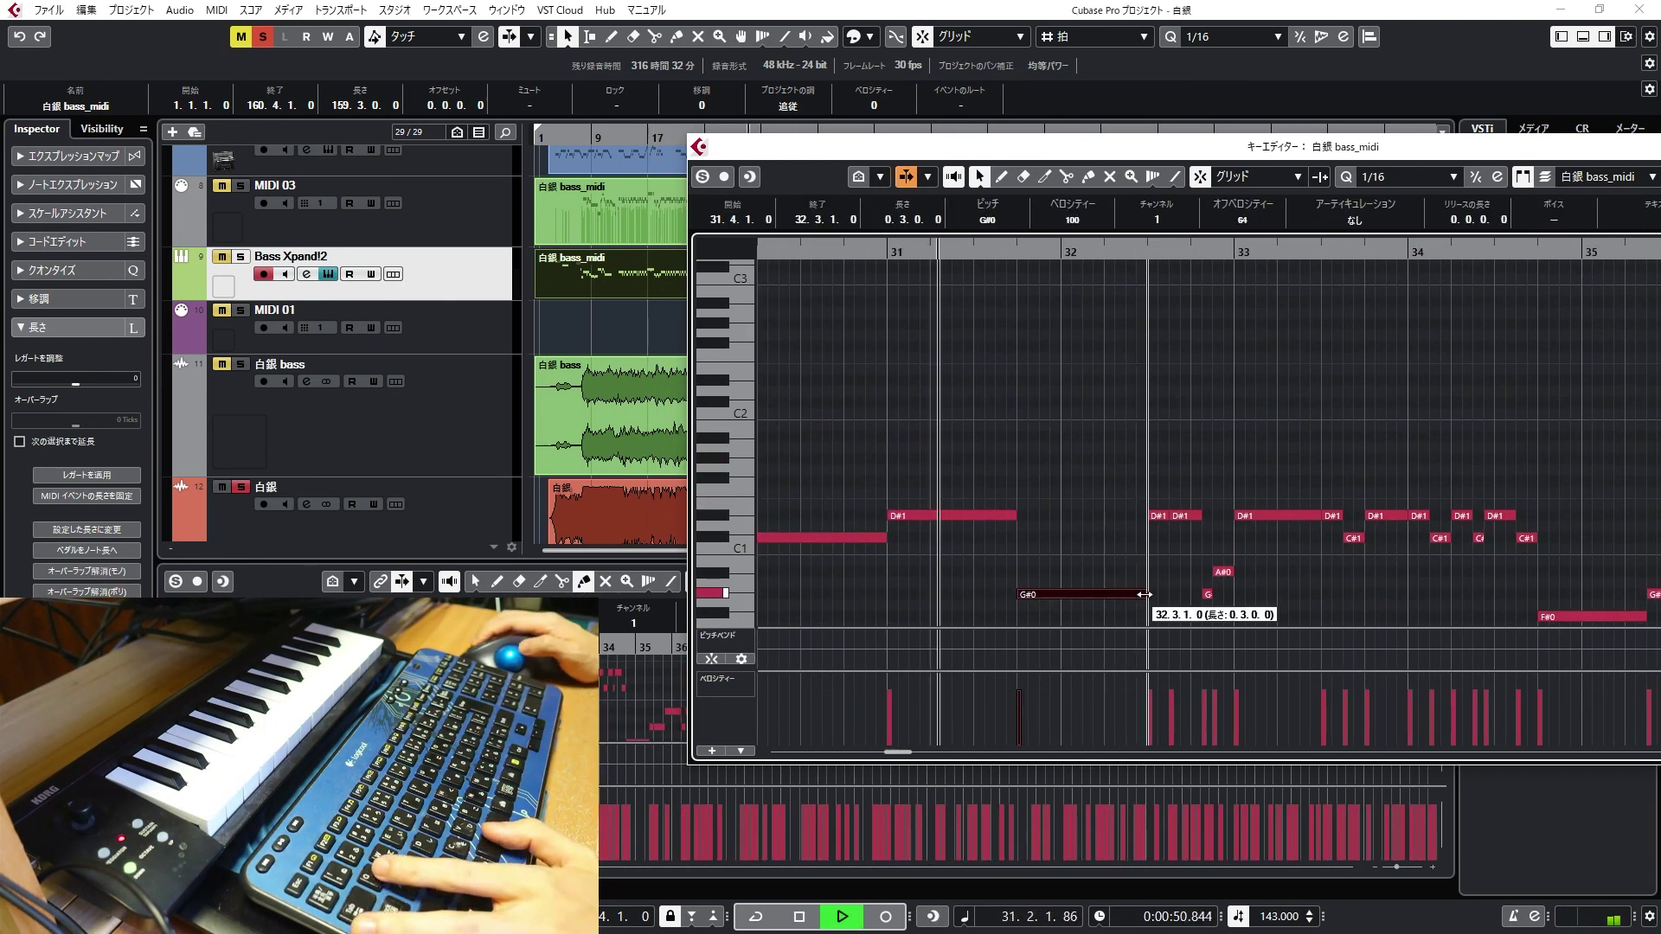
key("space")
left_click(1042, 517)
key("space")
left_click(1196, 371)
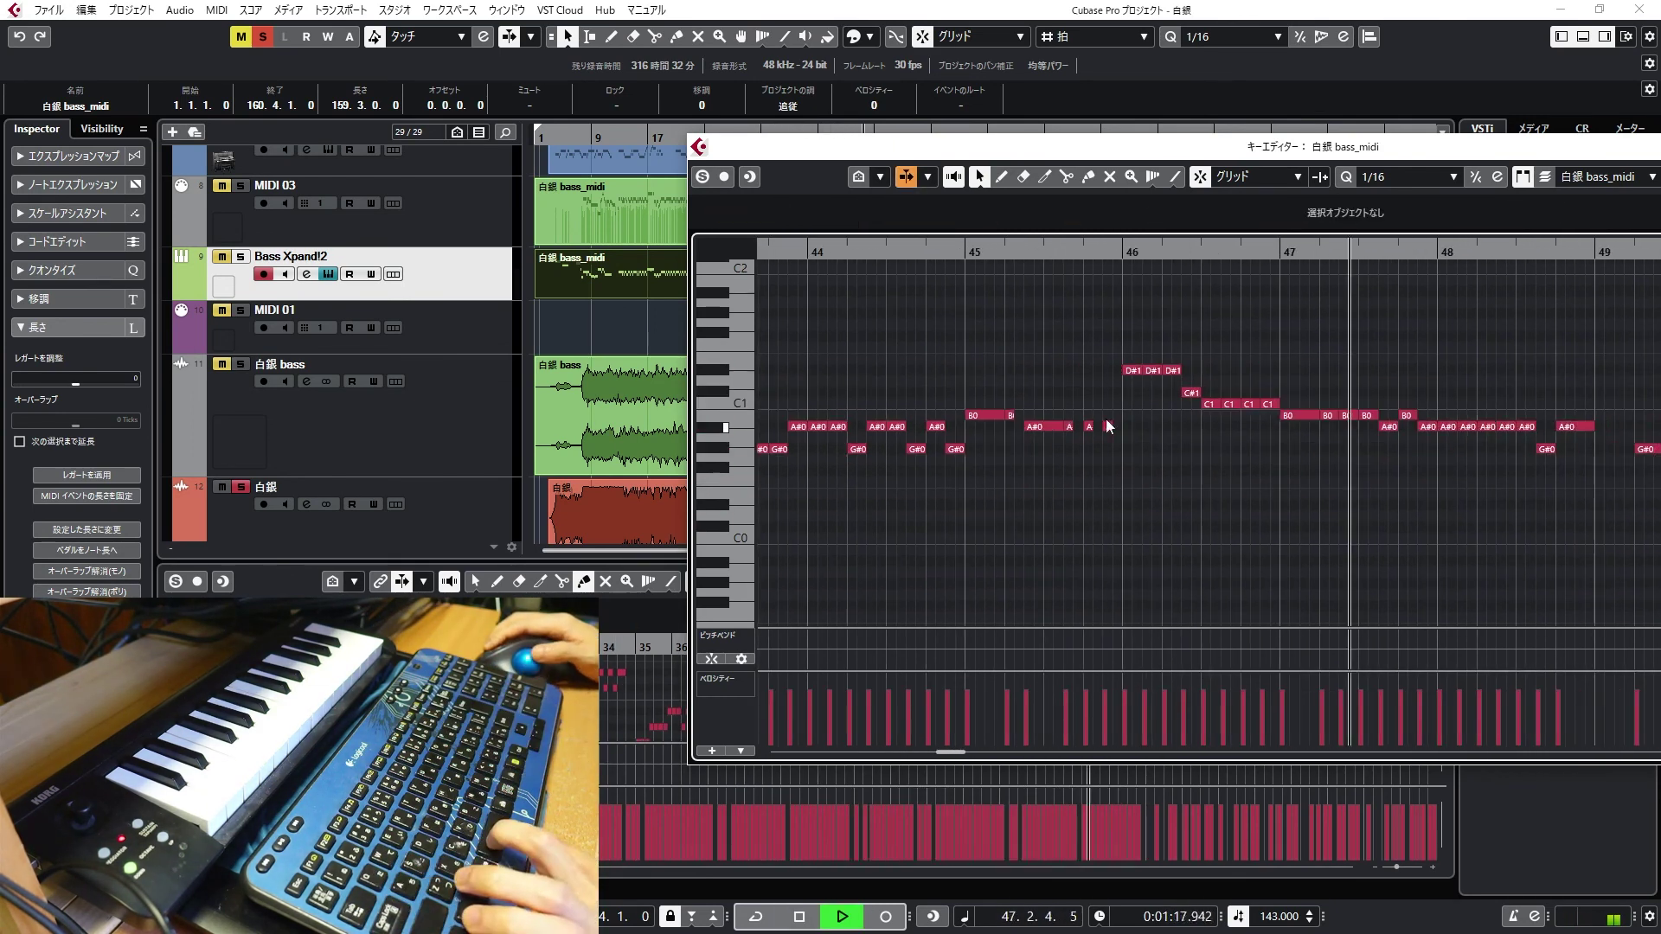
Adjust the bass notes around bars 44 to 50 and play back the bass part to check it
left_click_drag(1012, 452, 1000, 454)
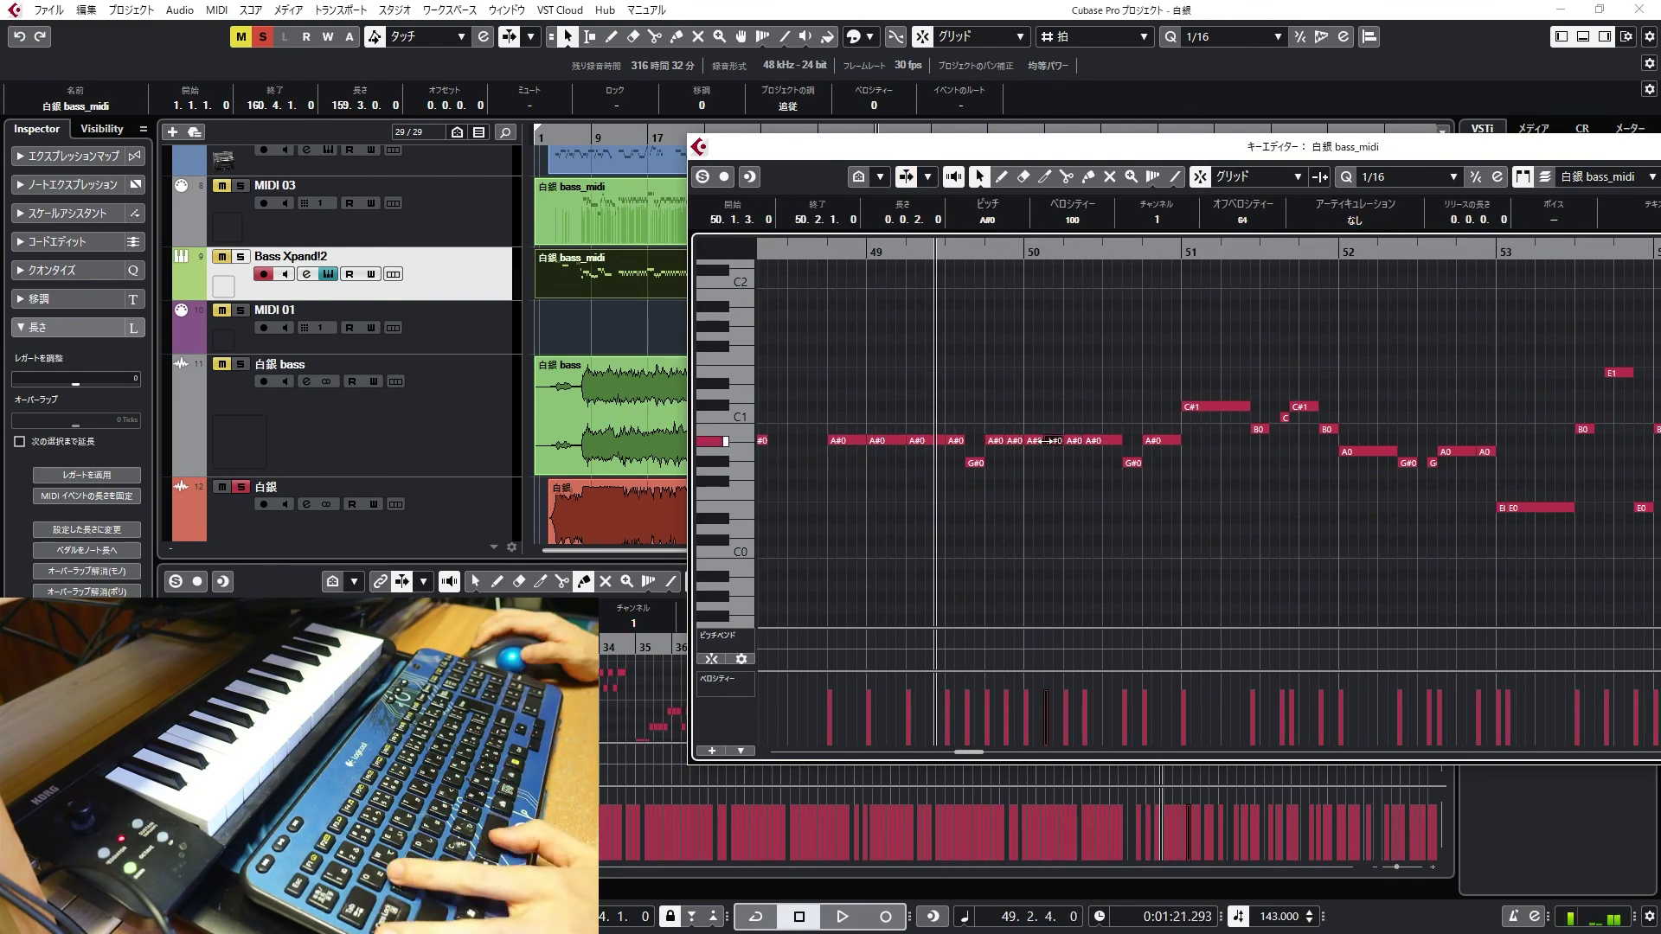
key("space")
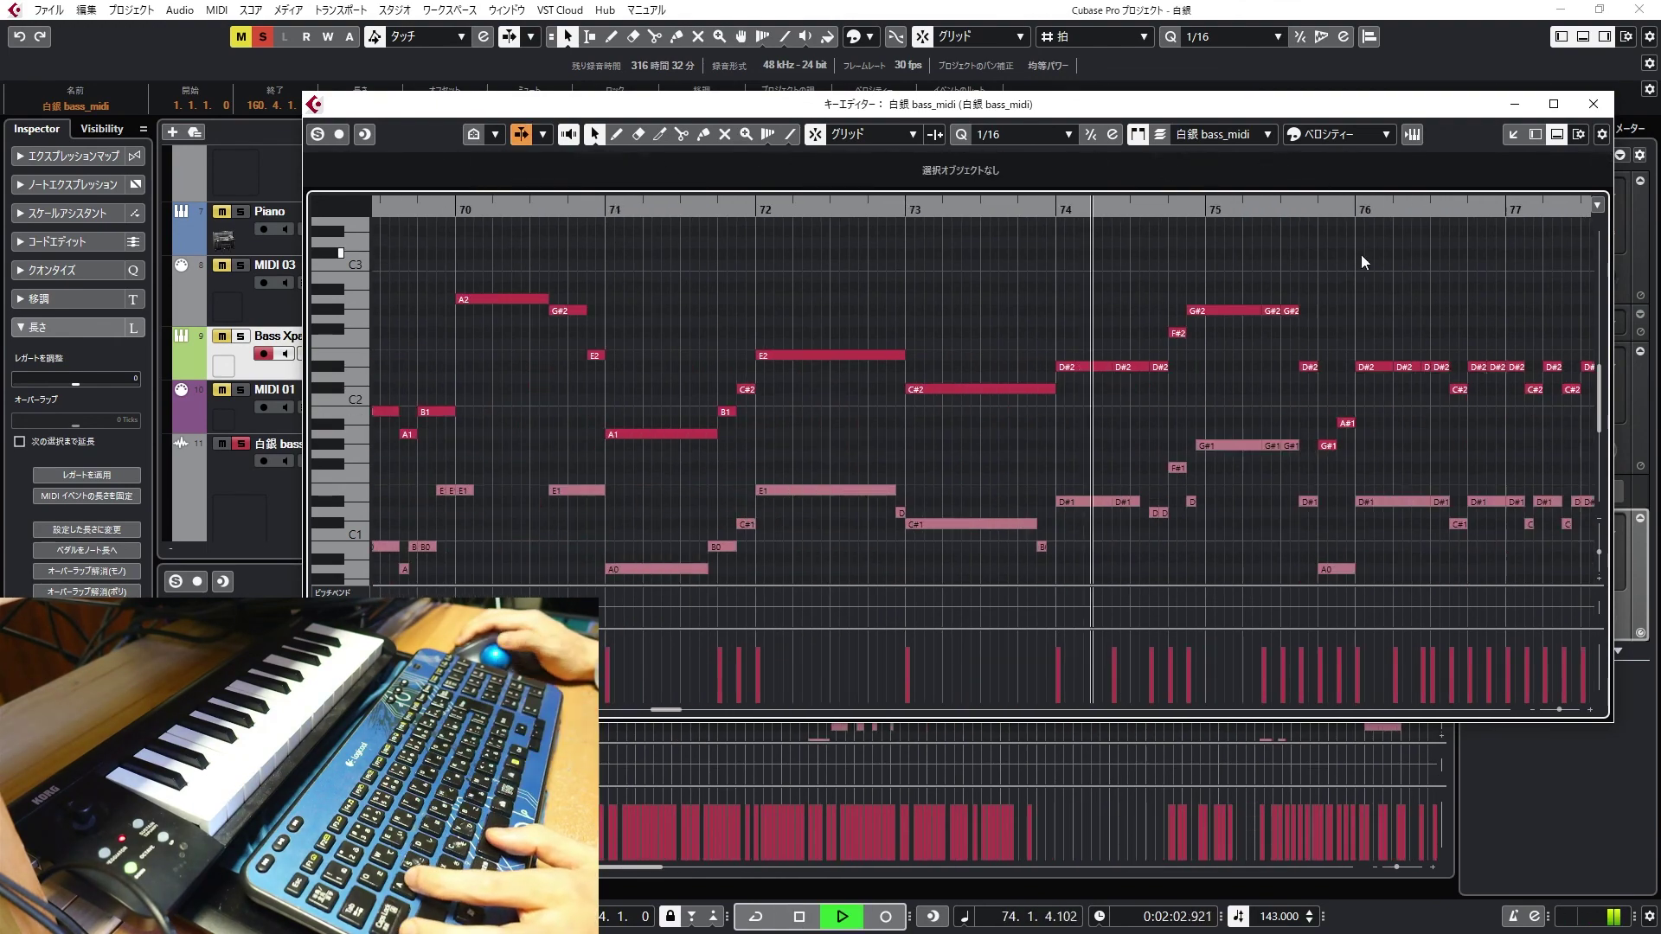
key("space")
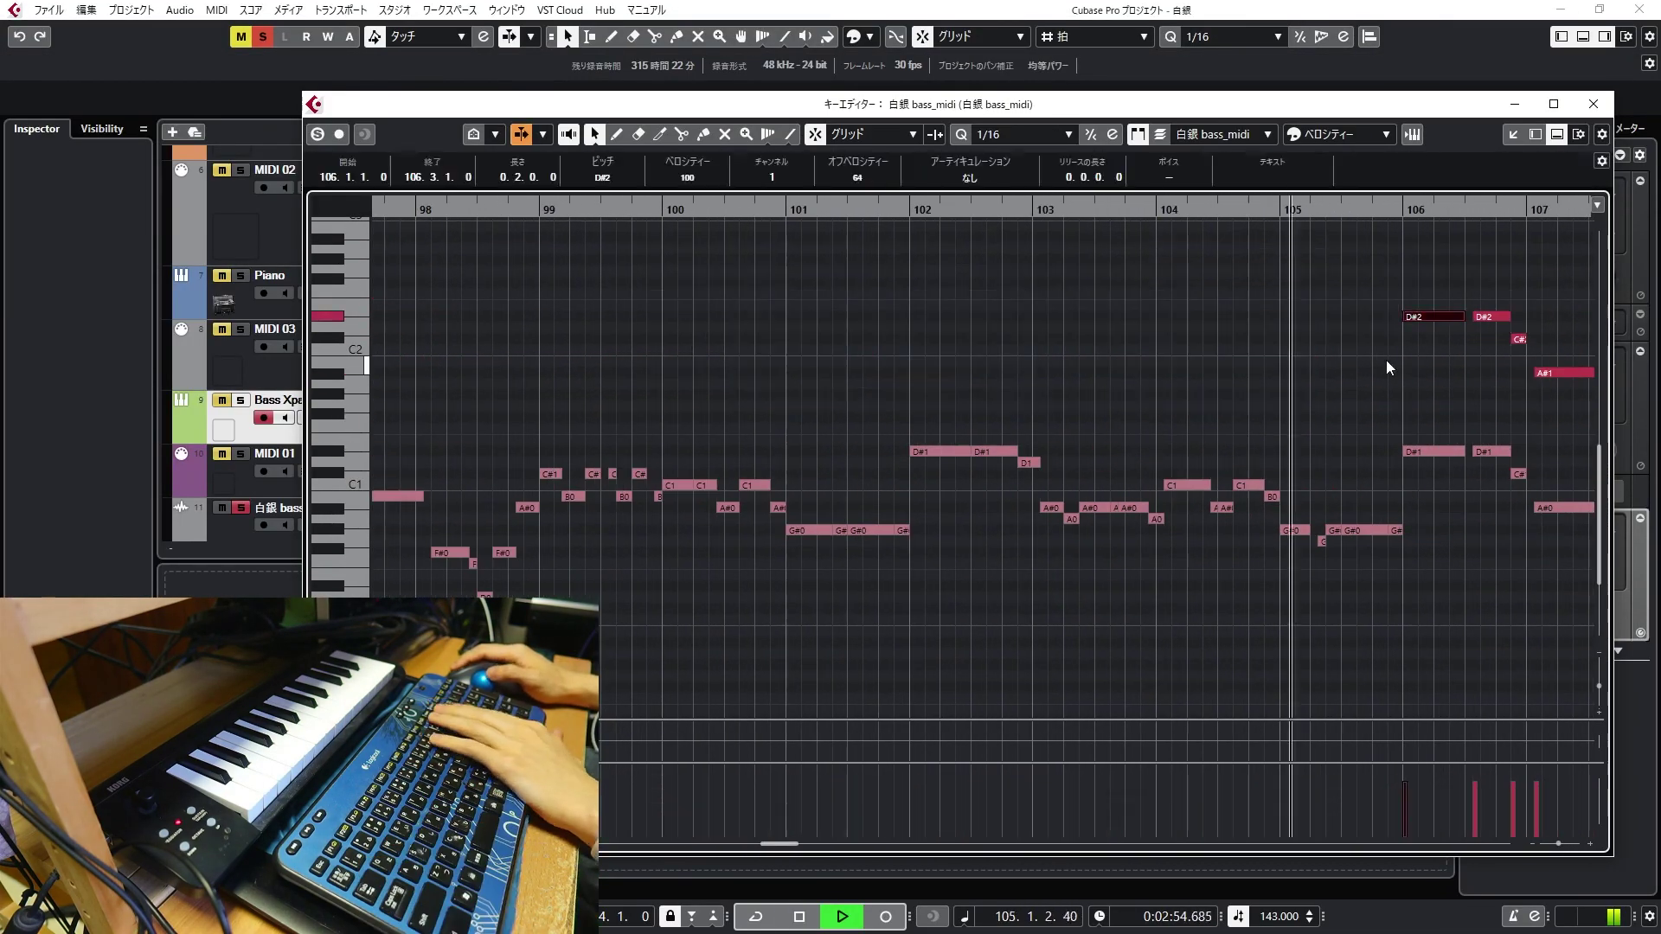
Duplicate the four-bar bass pattern of bars 96 to 99 onto bars 100 to 103
left_click_drag(983, 241, 1468, 406)
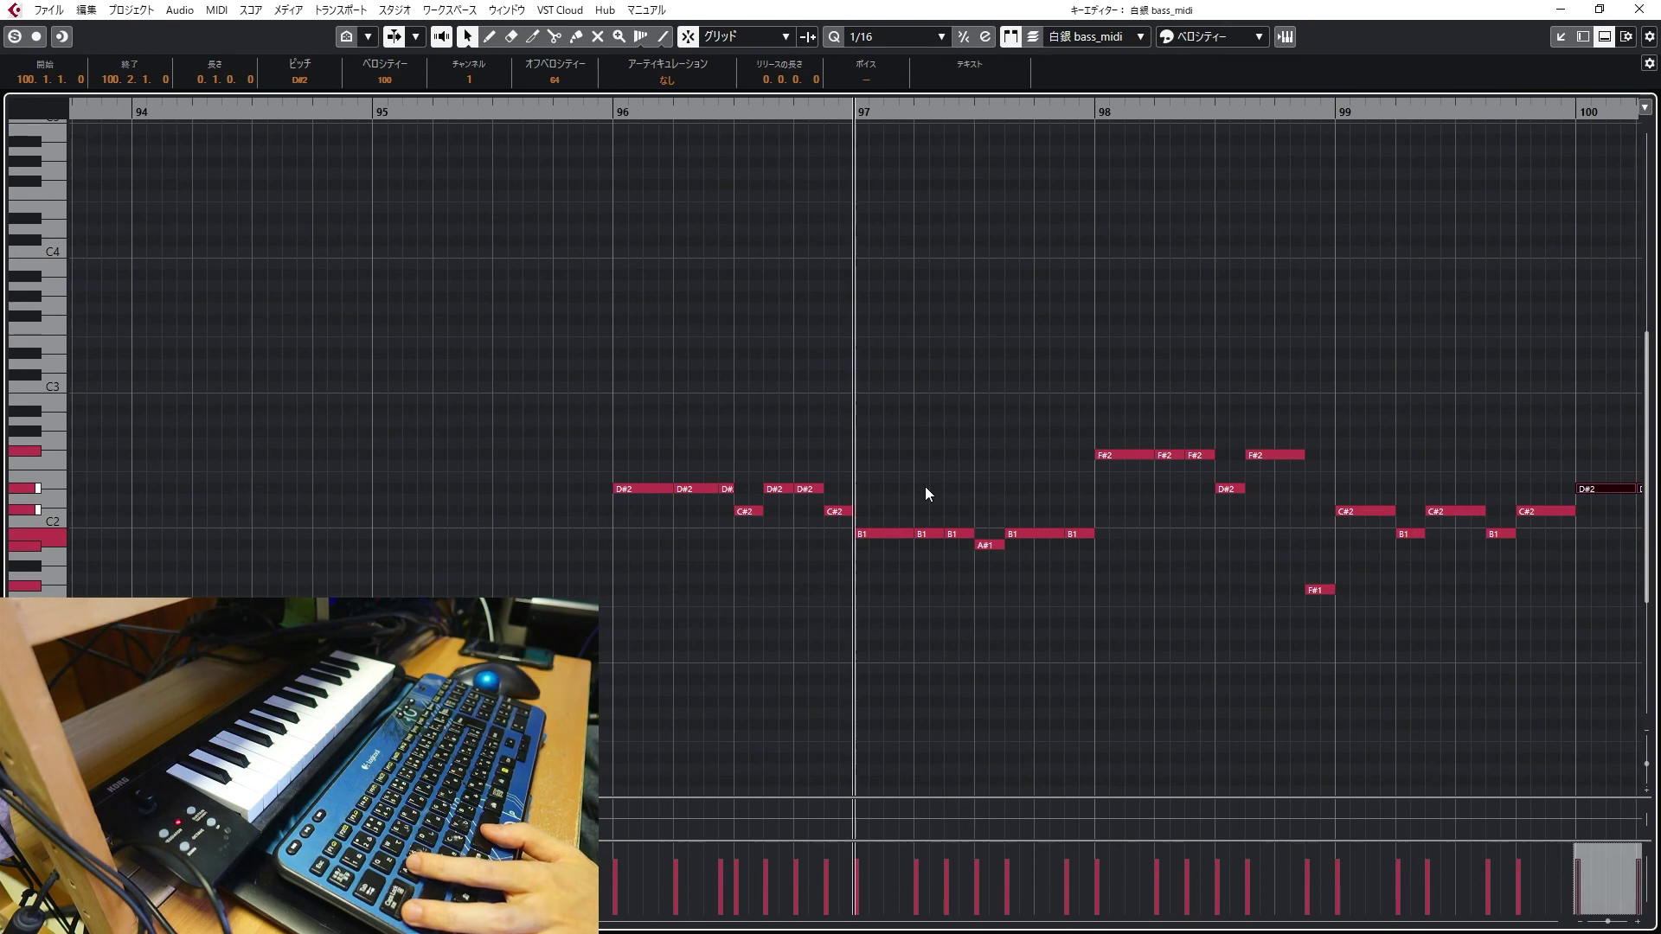
left_click_drag(1631, 640, 556, 359)
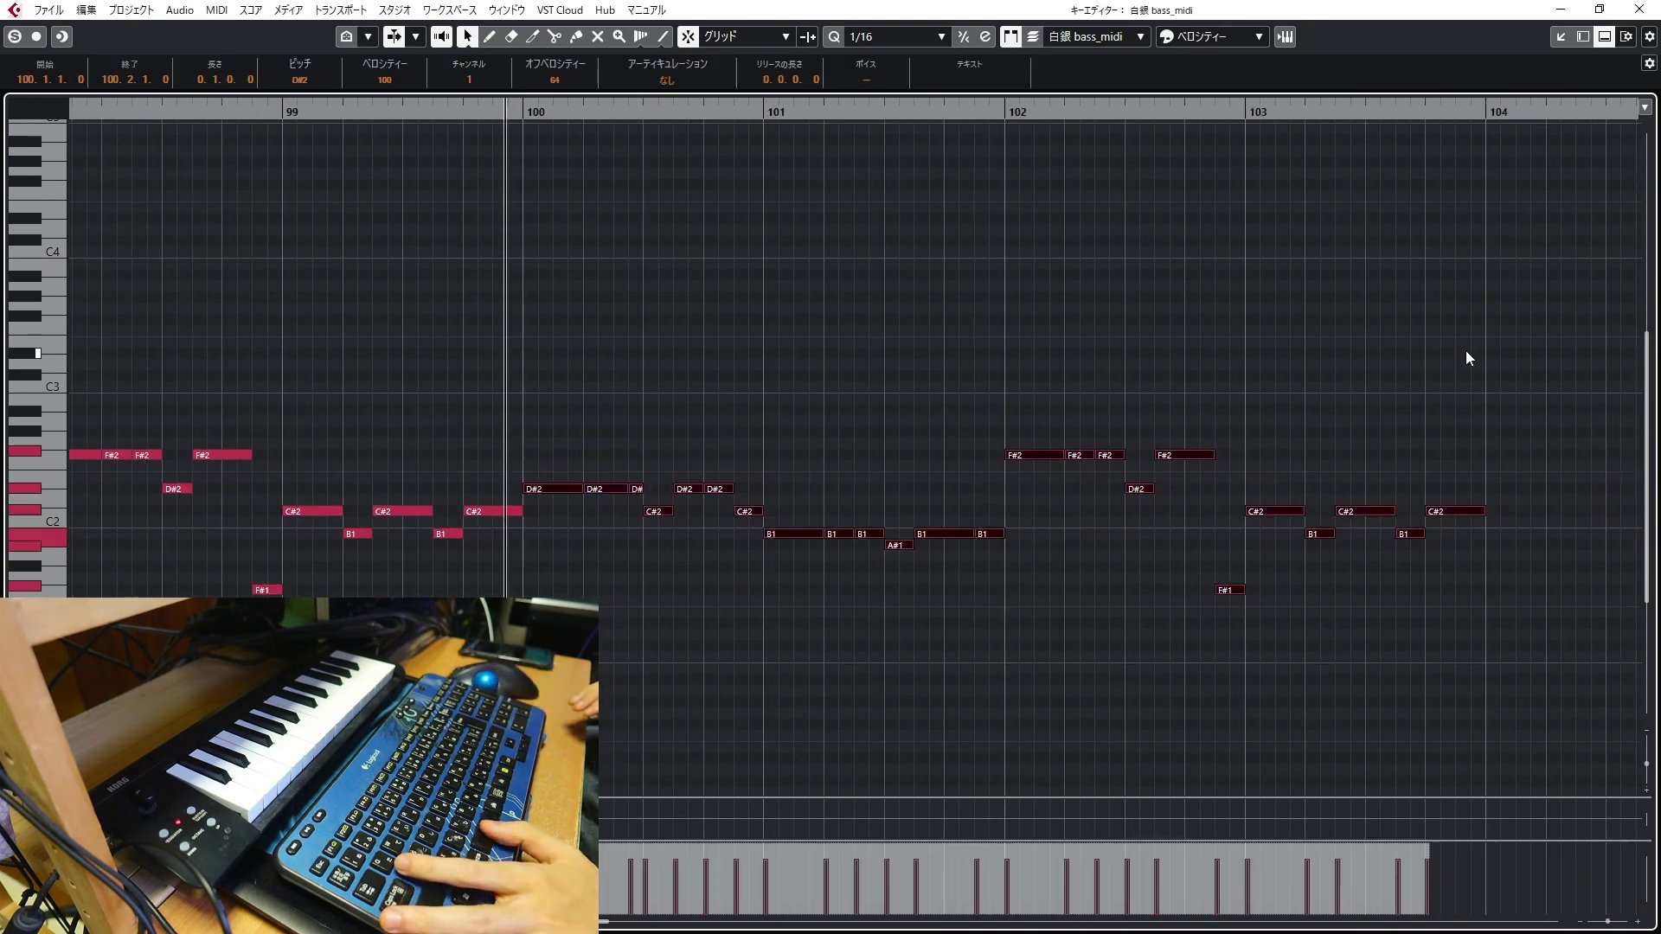
left_click(1084, 594)
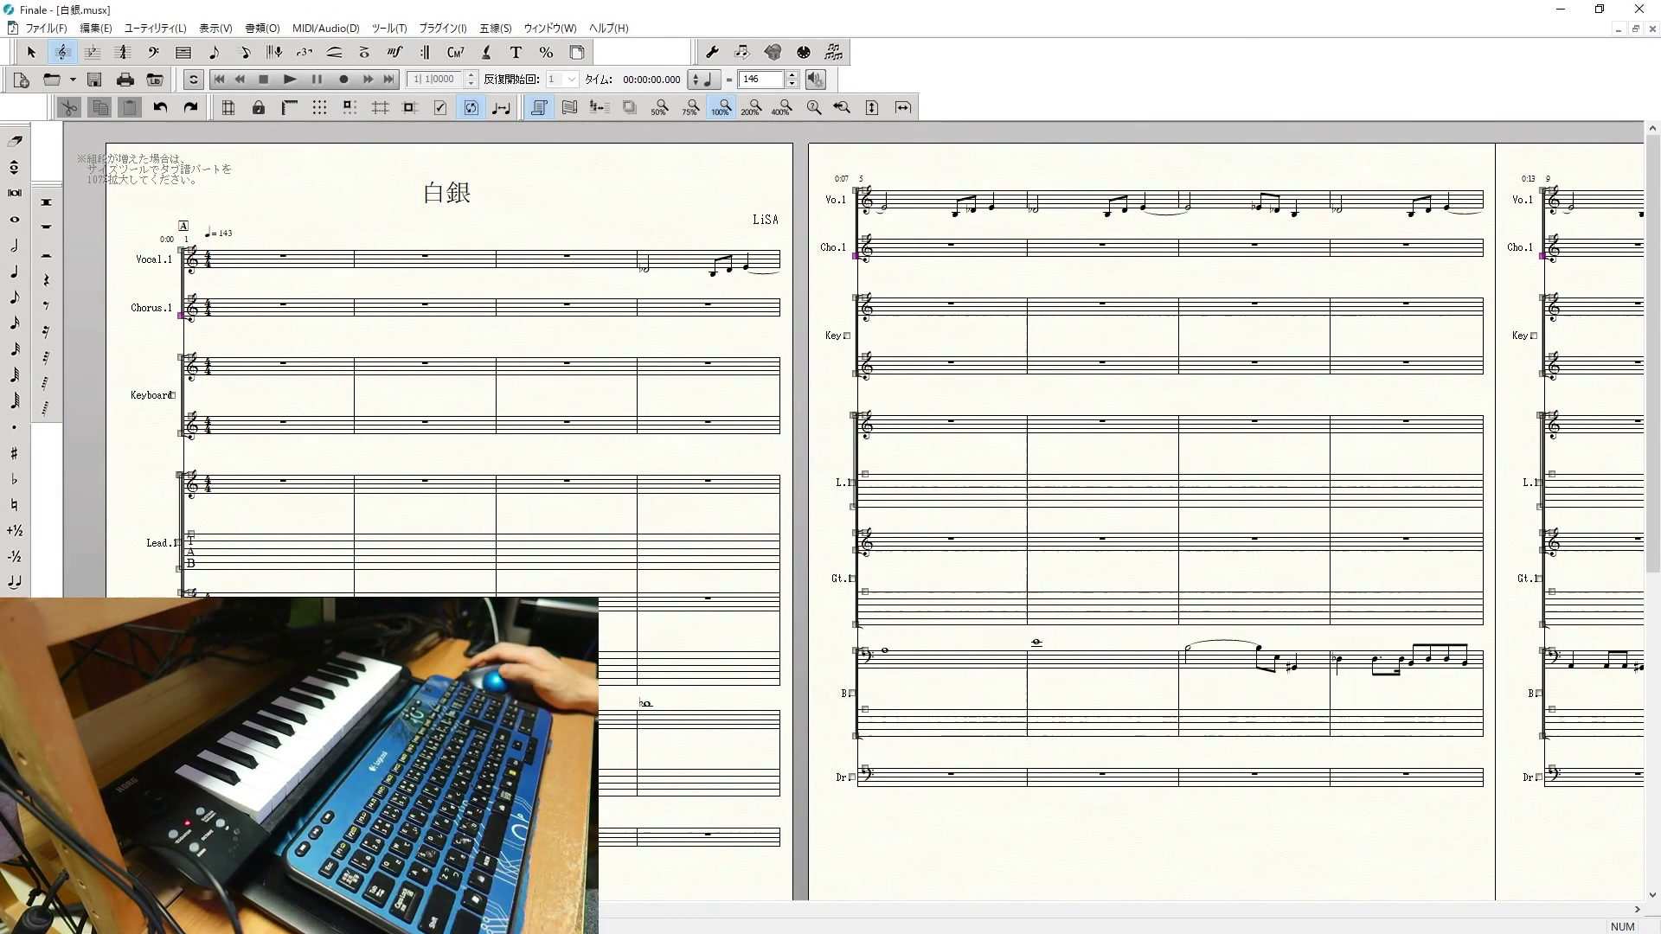
Reduce the 白銀 score in Finale to the vocal and bass staves and redistribute the measures across the systems
left_click(509, 29)
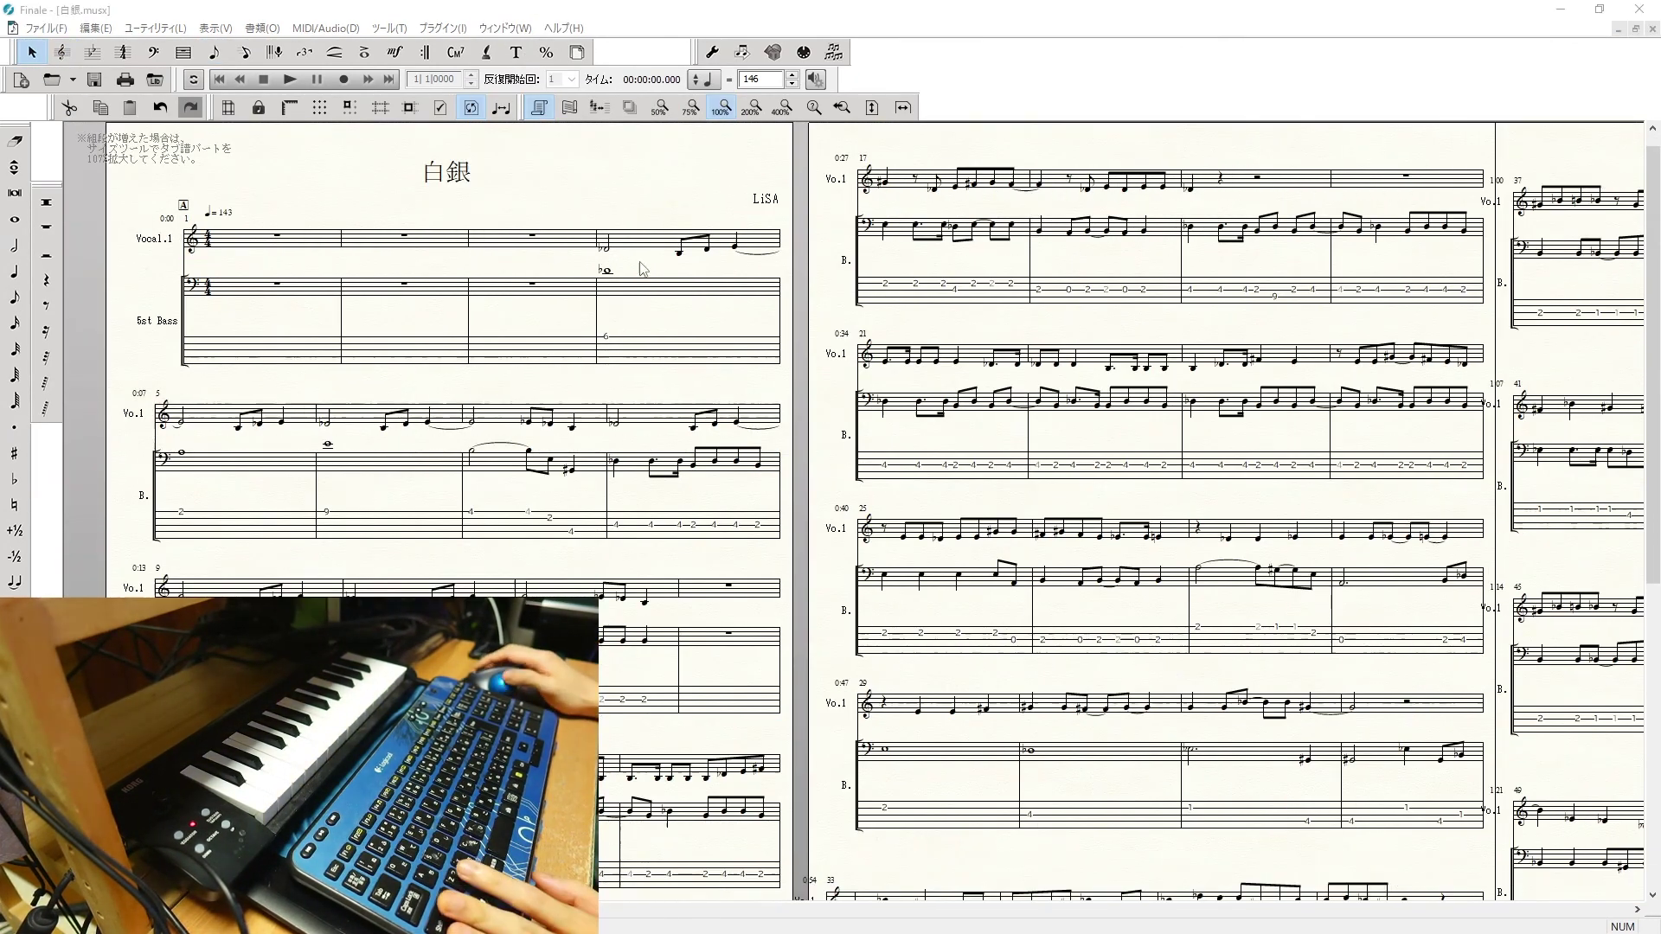
key("ctrl+a")
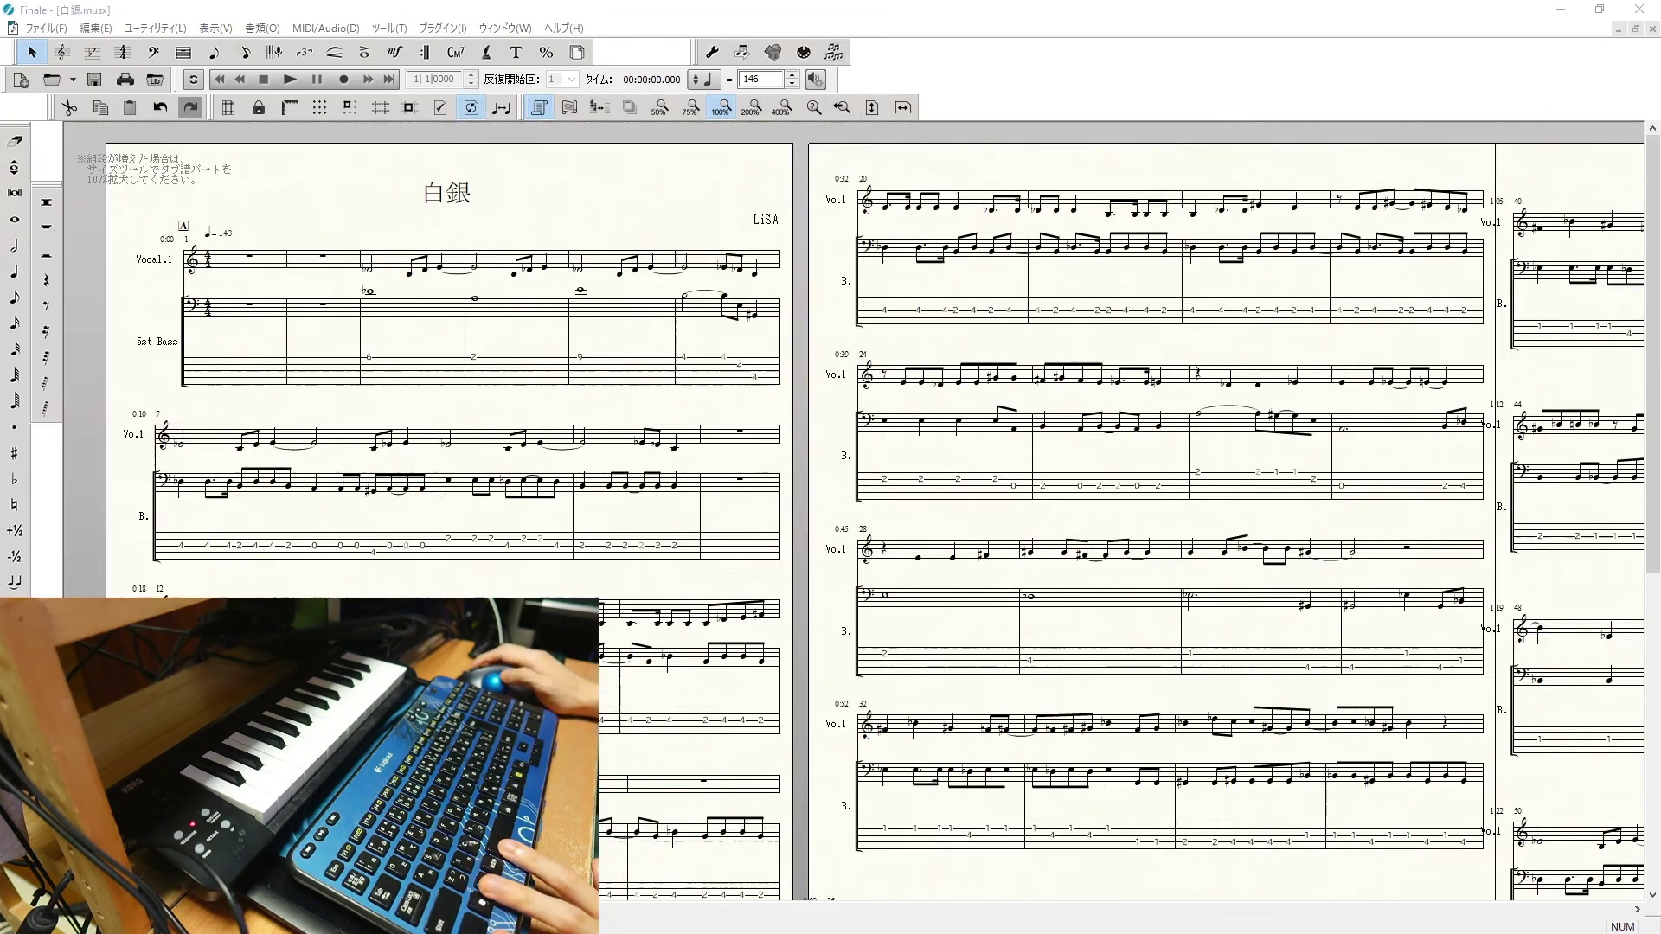
Move the Finale便利アイテム window aside and set the page margins to 0.21 top, 0.22 left, 0.15 right and 0.2 bottom for a page range
key("alt+Tab")
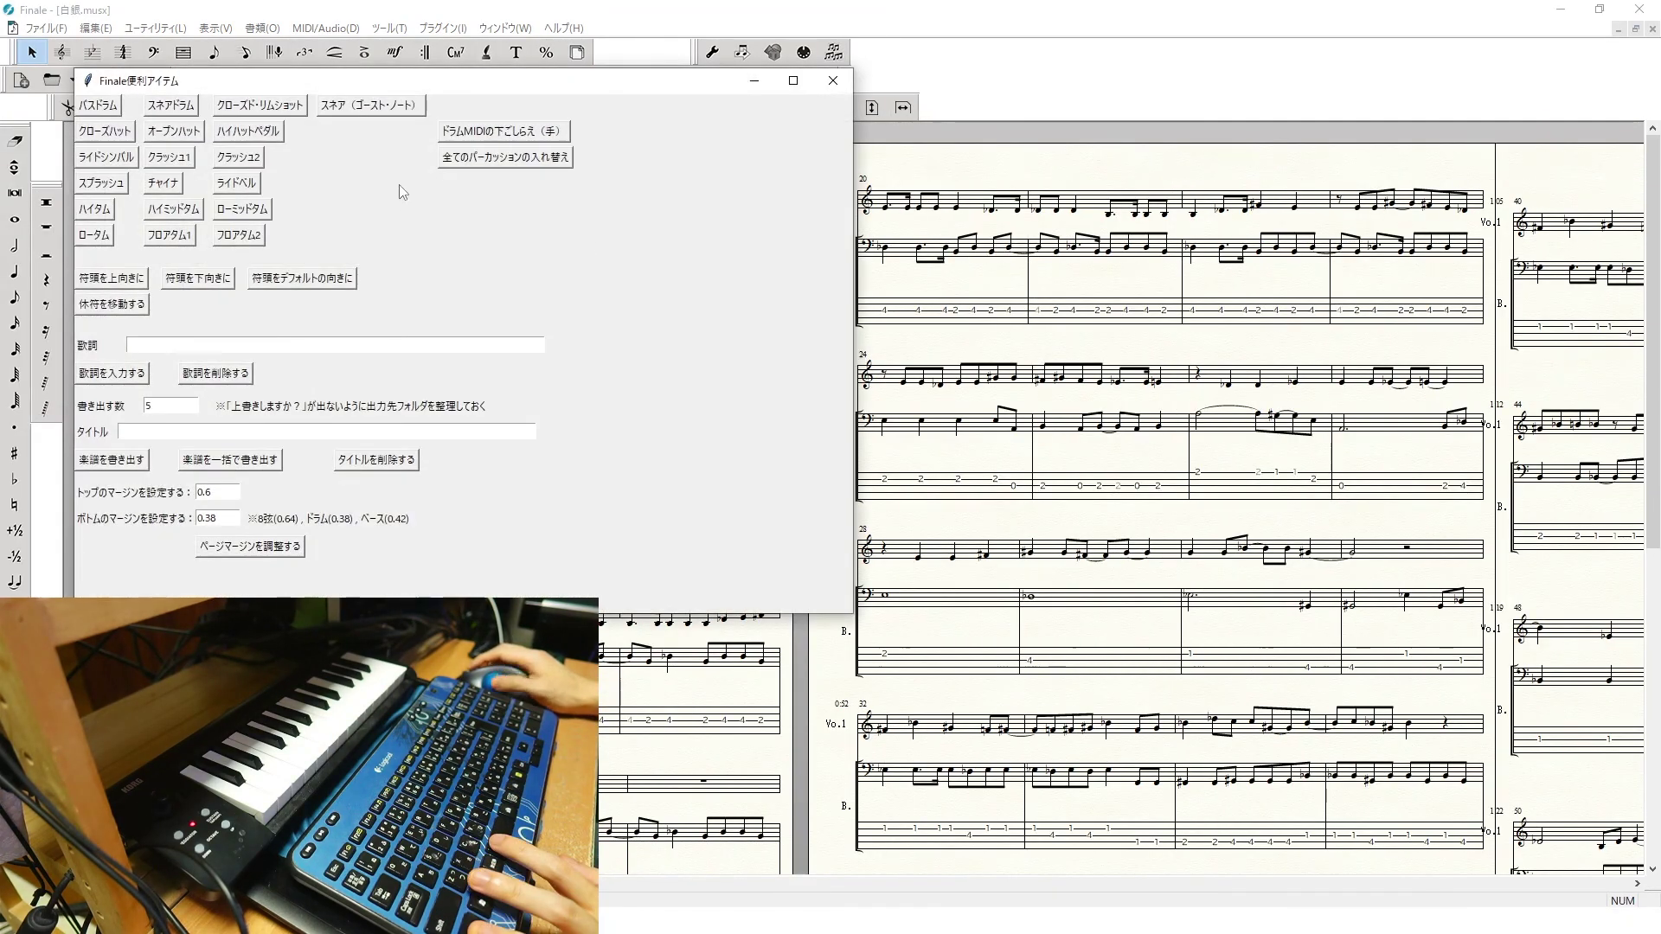
left_click_drag(386, 90, 1660, 173)
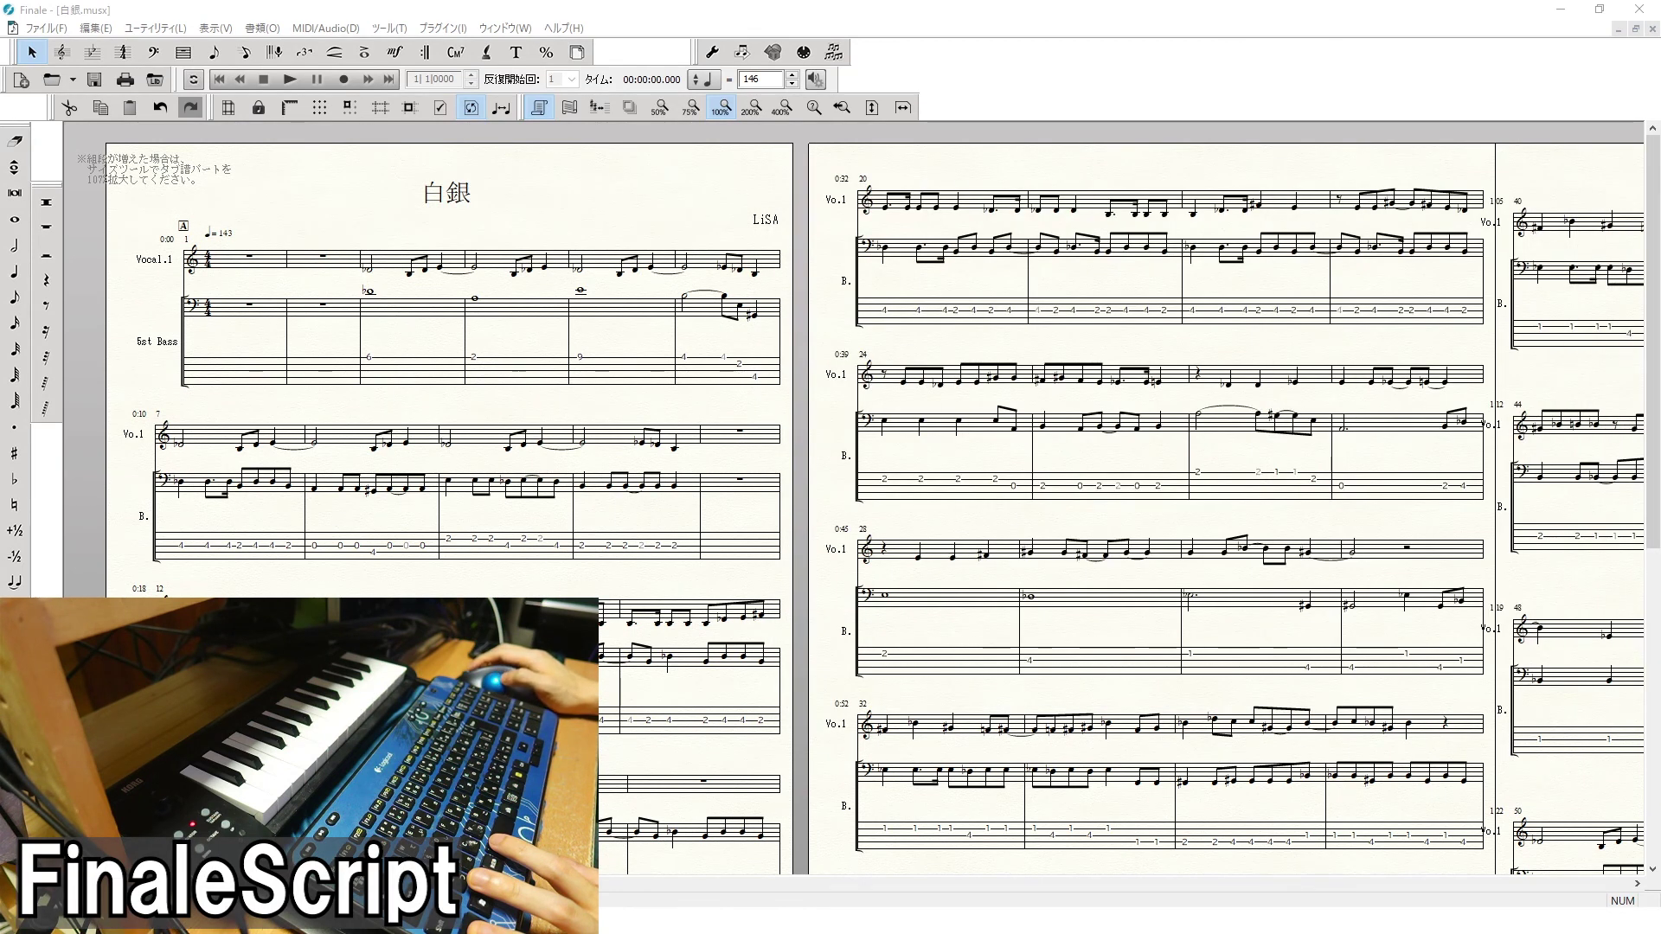
key("ctrl+alt+m")
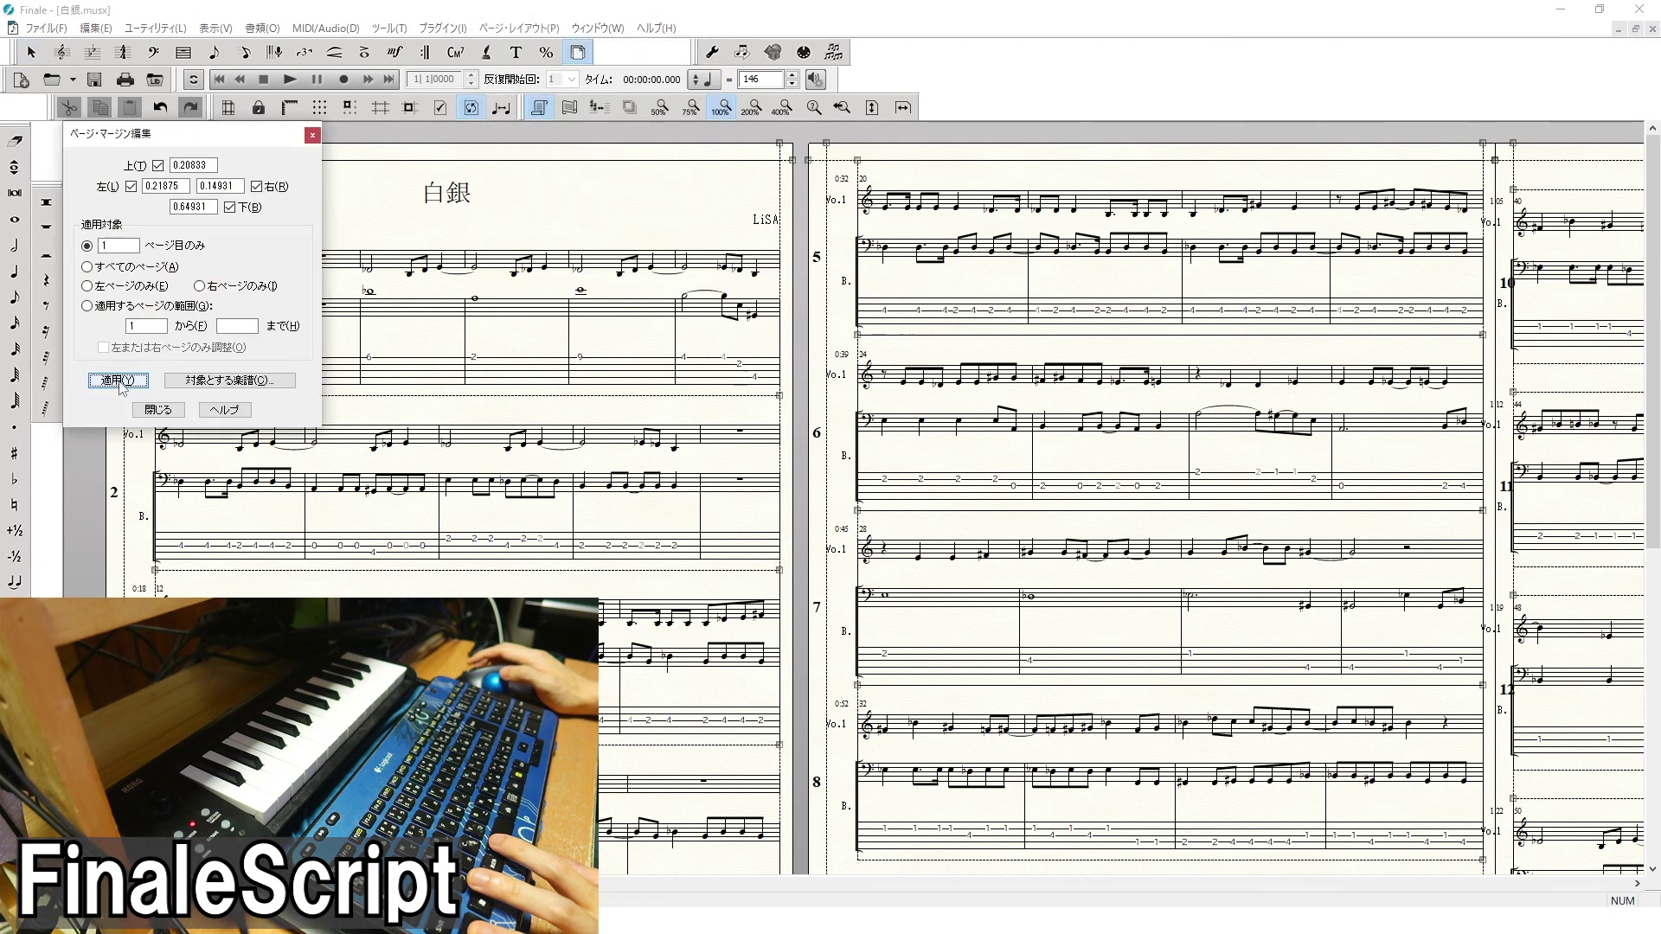
type("0.21")
key("Tab")
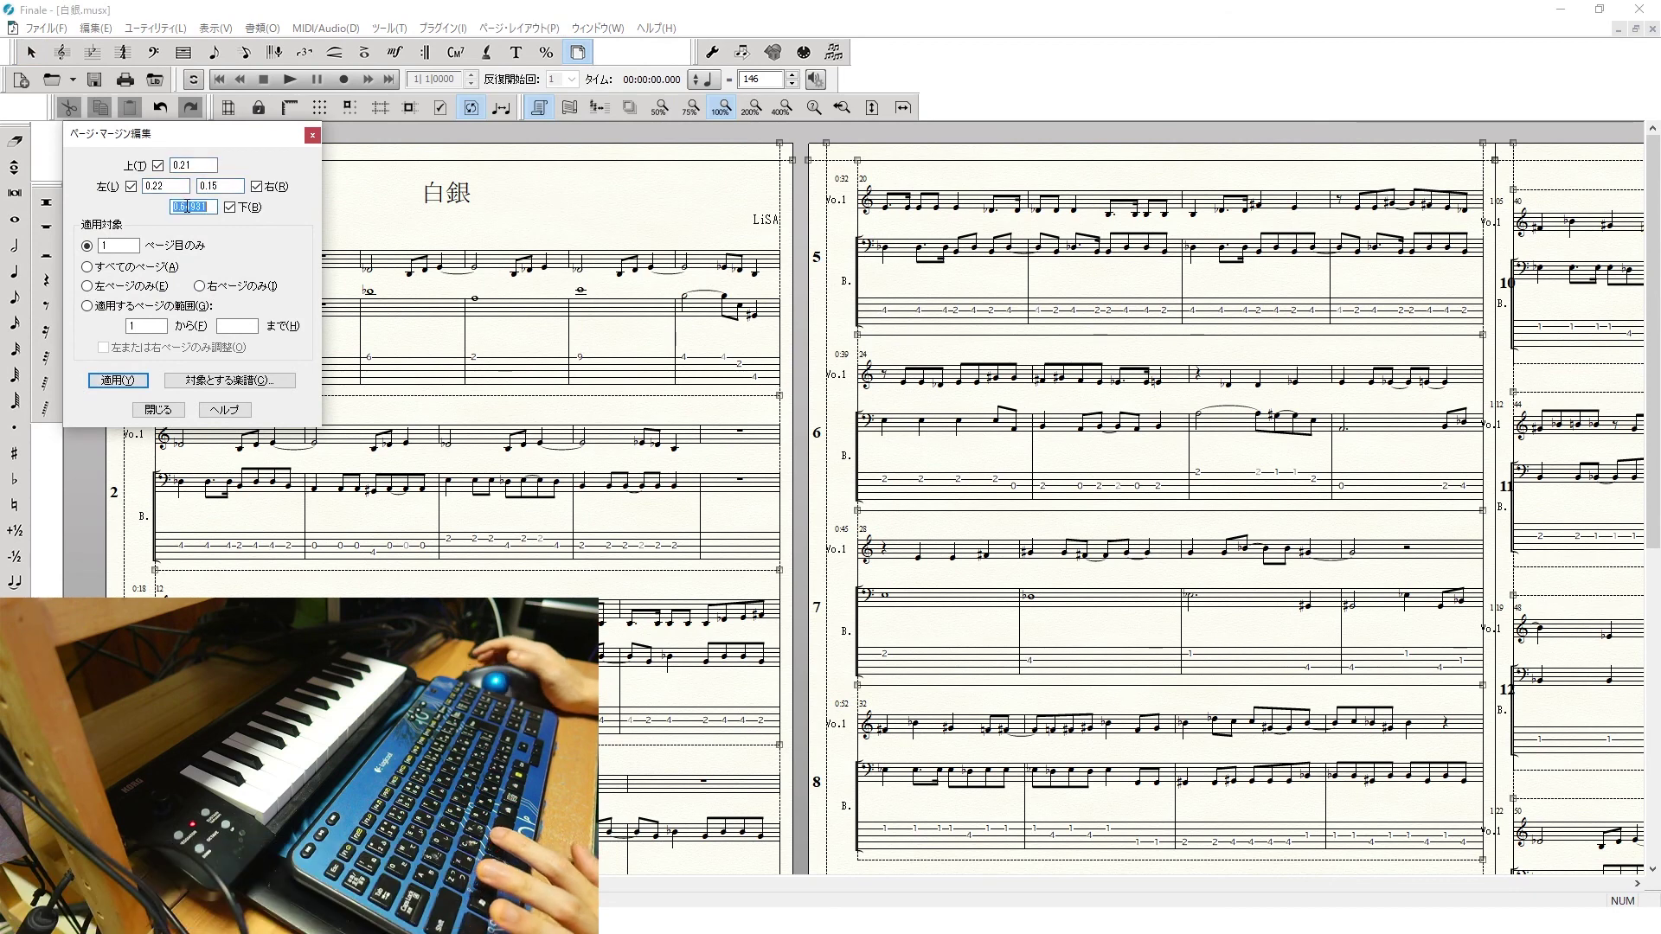
left_click(130, 382)
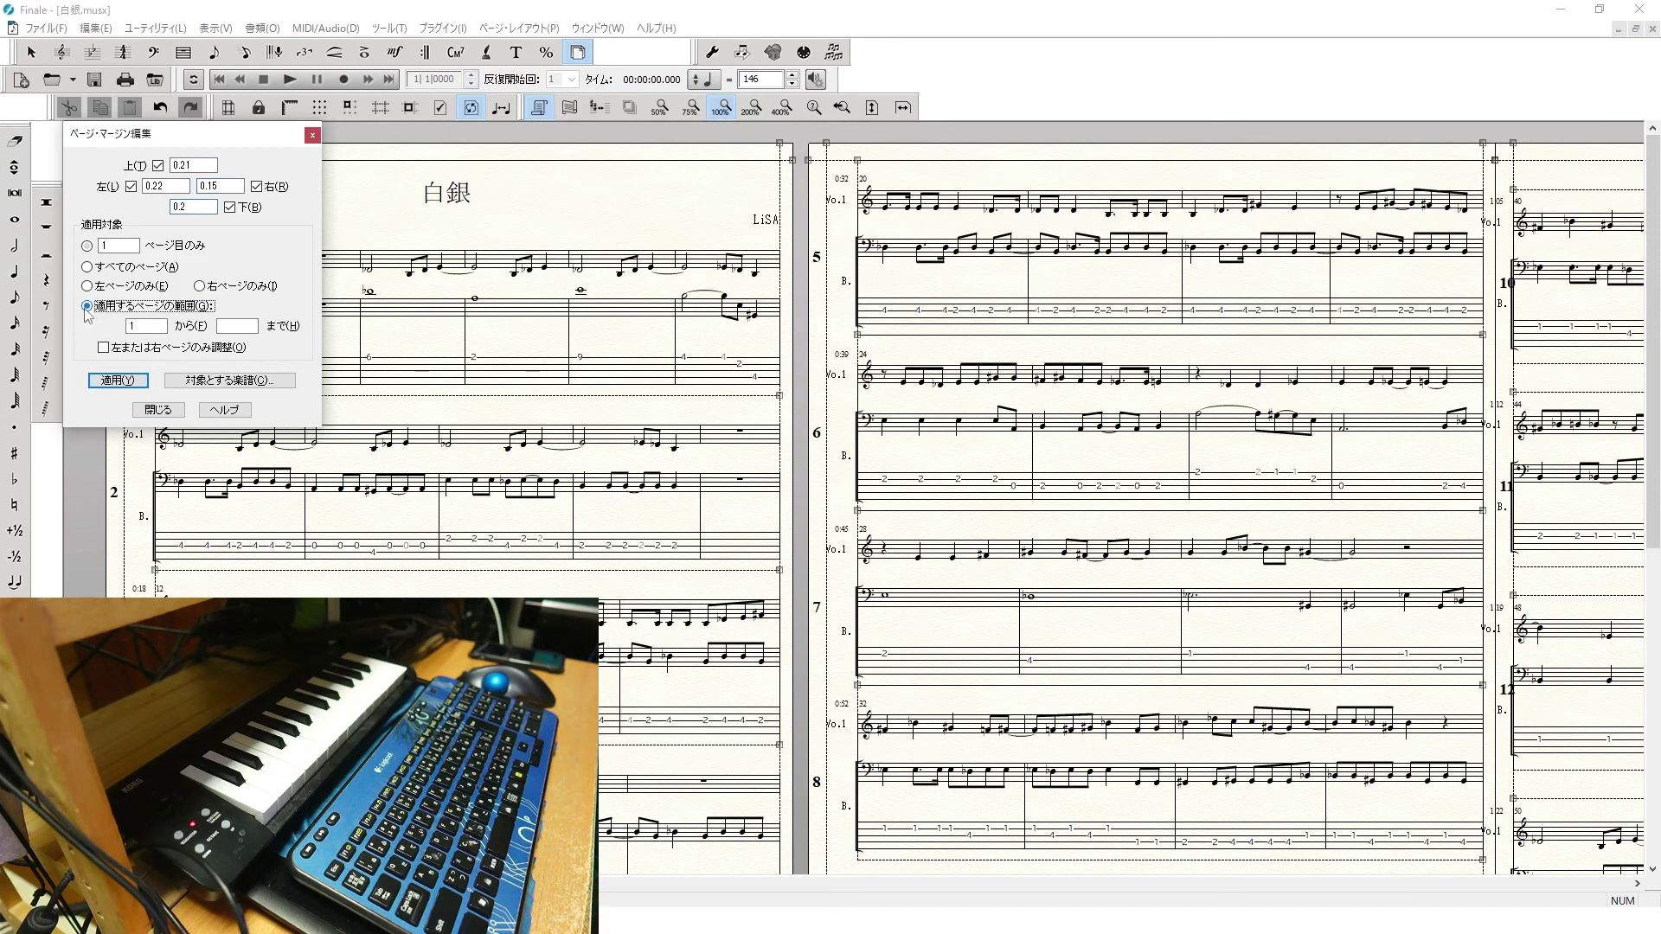
Set the first system's margins to 1.2 top, 0.8 left and 0.38 bottom
key("alt+p")
key("s")
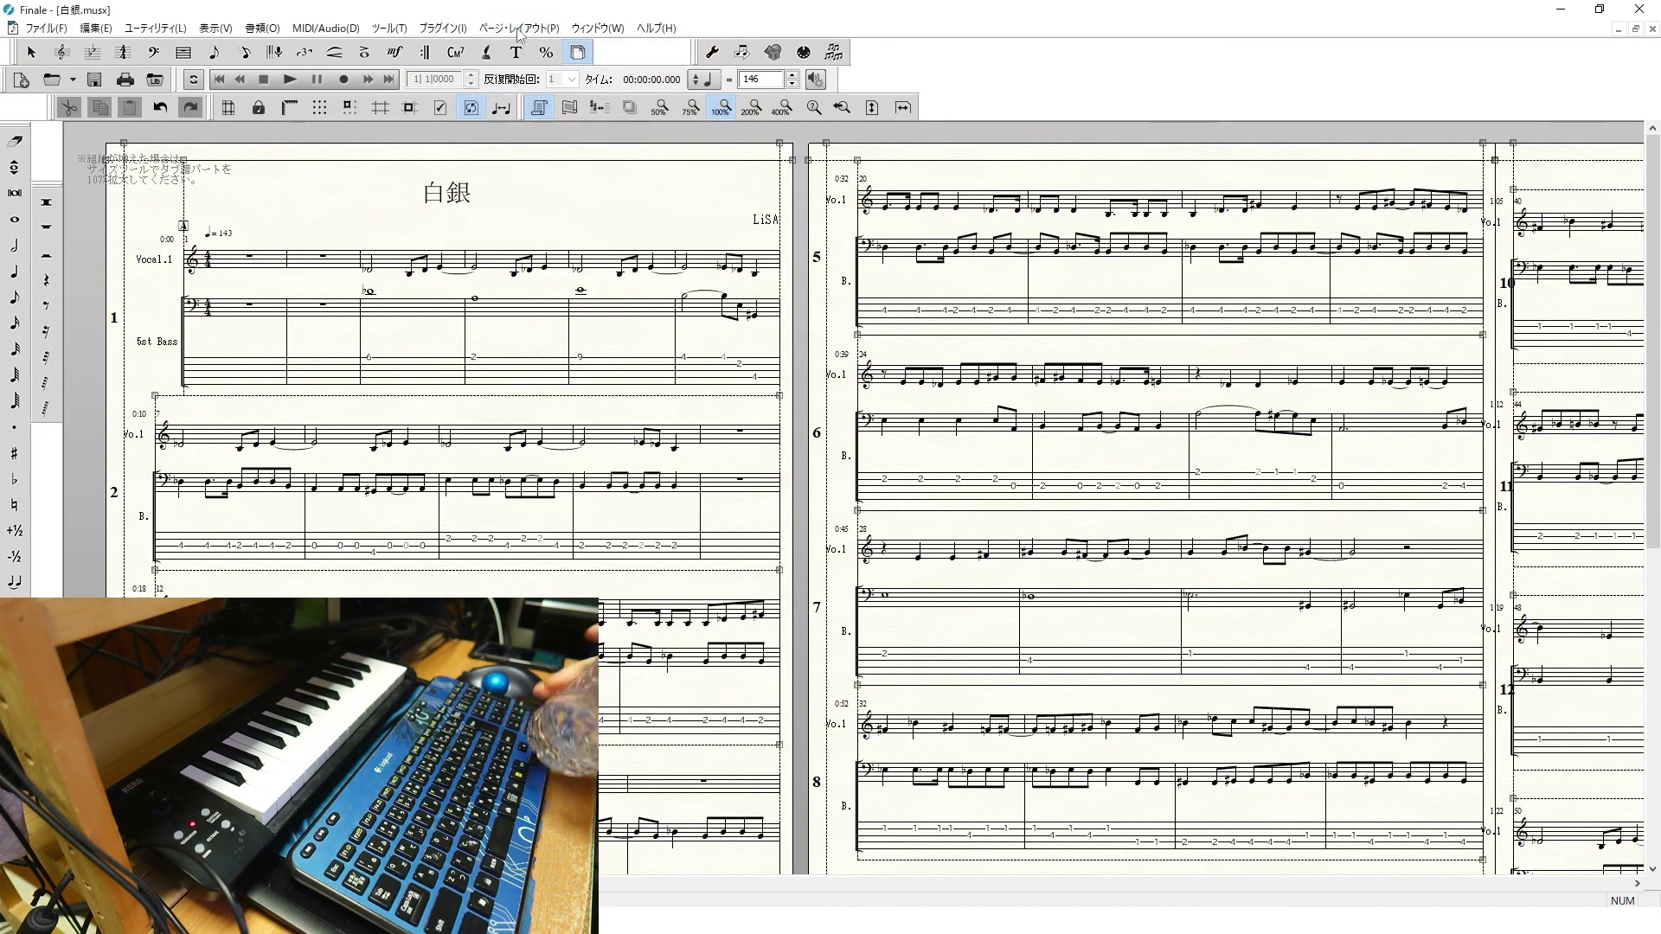
key("e")
double_click(175, 175)
type("1.2")
double_click(150, 196)
type("0.8")
double_click(179, 217)
type("0.38")
double_click(224, 301)
type("1")
left_click(126, 373)
left_click(152, 400)
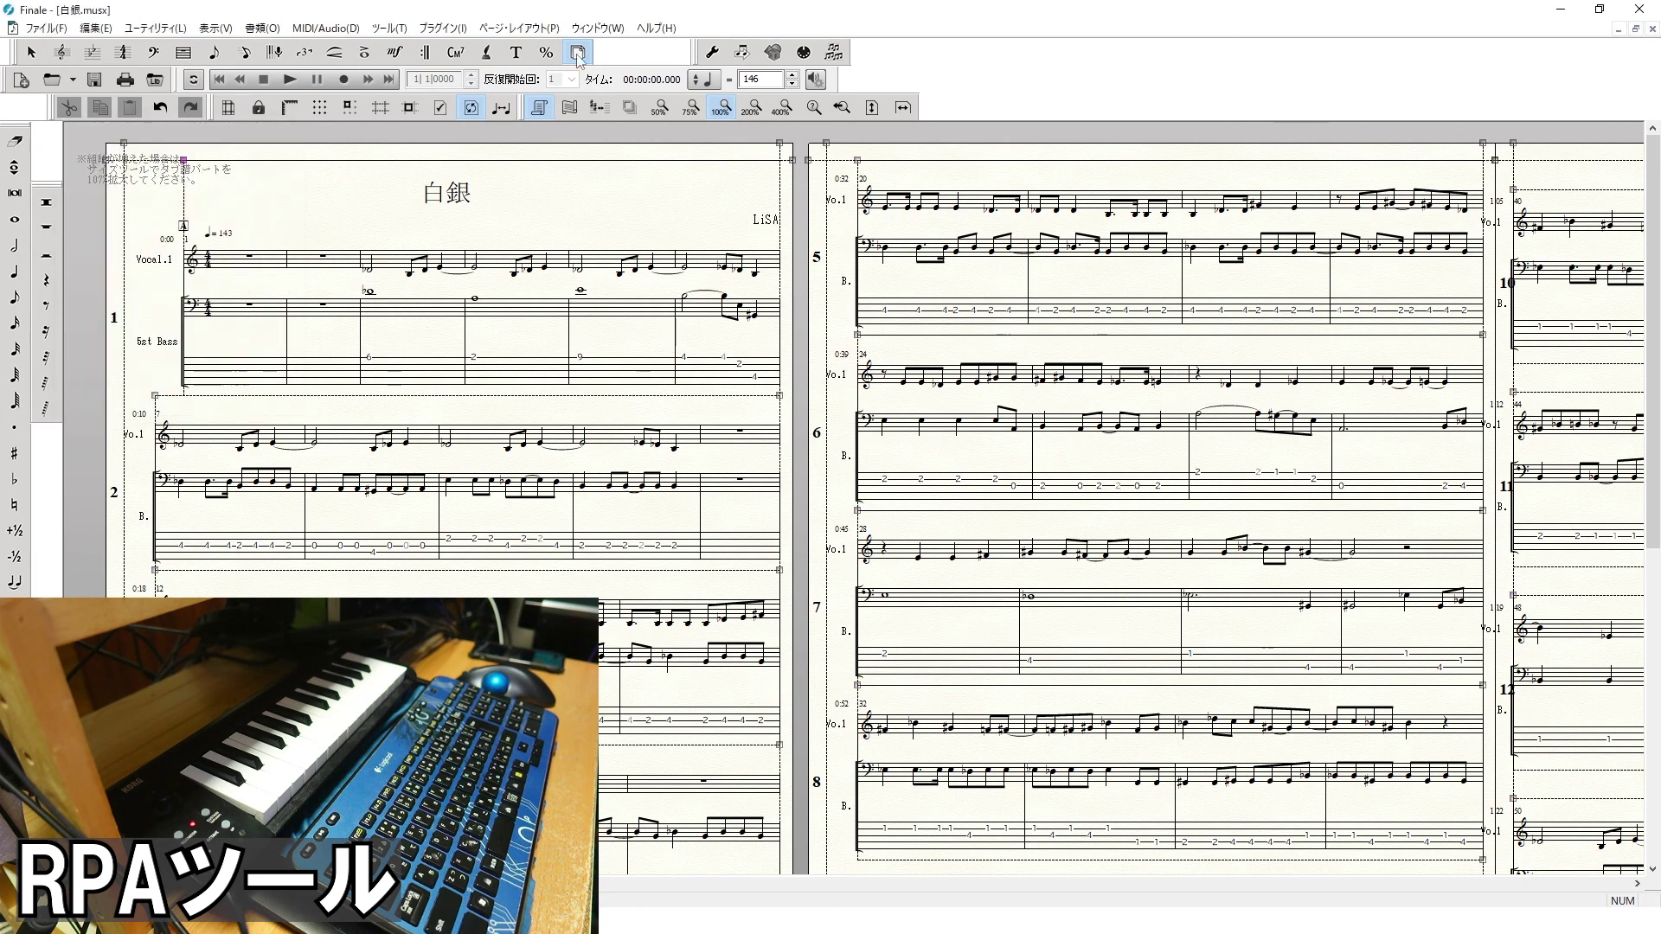
Set the margins of the systems from the second onward to 0.6 top, 0.42 left, 0 right and 0.38 bottom
key("alt+p")
key("s")
key("e")
double_click(174, 176)
type("0.6")
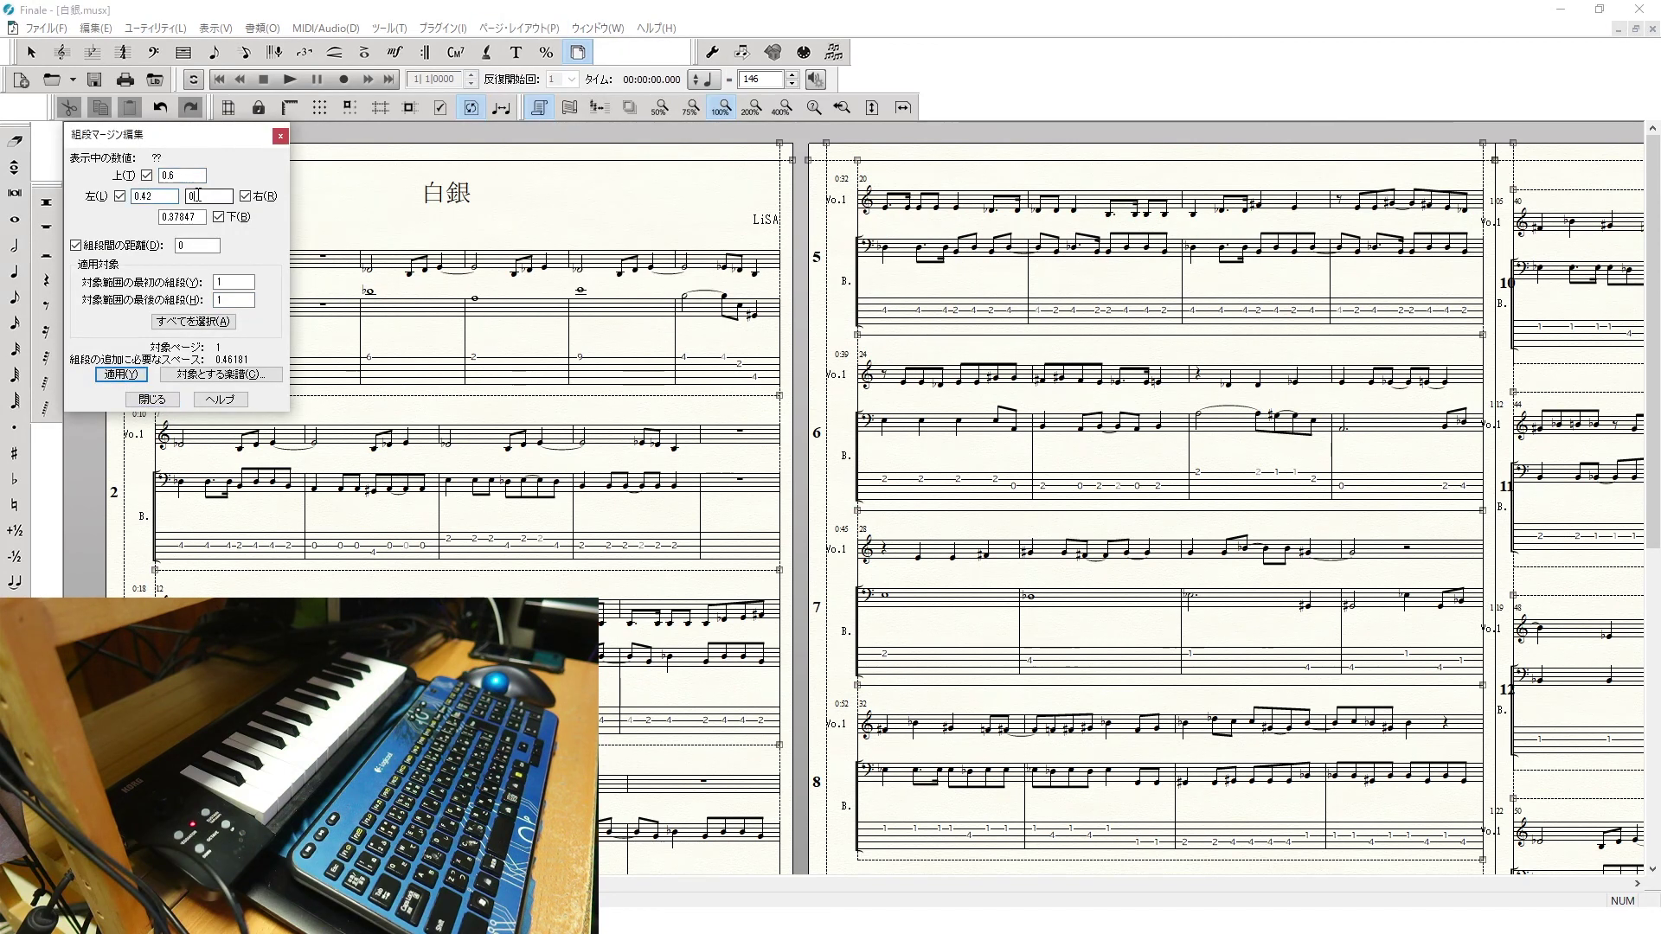
double_click(178, 216)
type("0.38")
double_click(222, 282)
type("2")
left_click(123, 373)
left_click(153, 400)
Space the systems evenly on the pages and return to the Page Layout tool
left_click(519, 35)
left_click(553, 164)
left_click(749, 592)
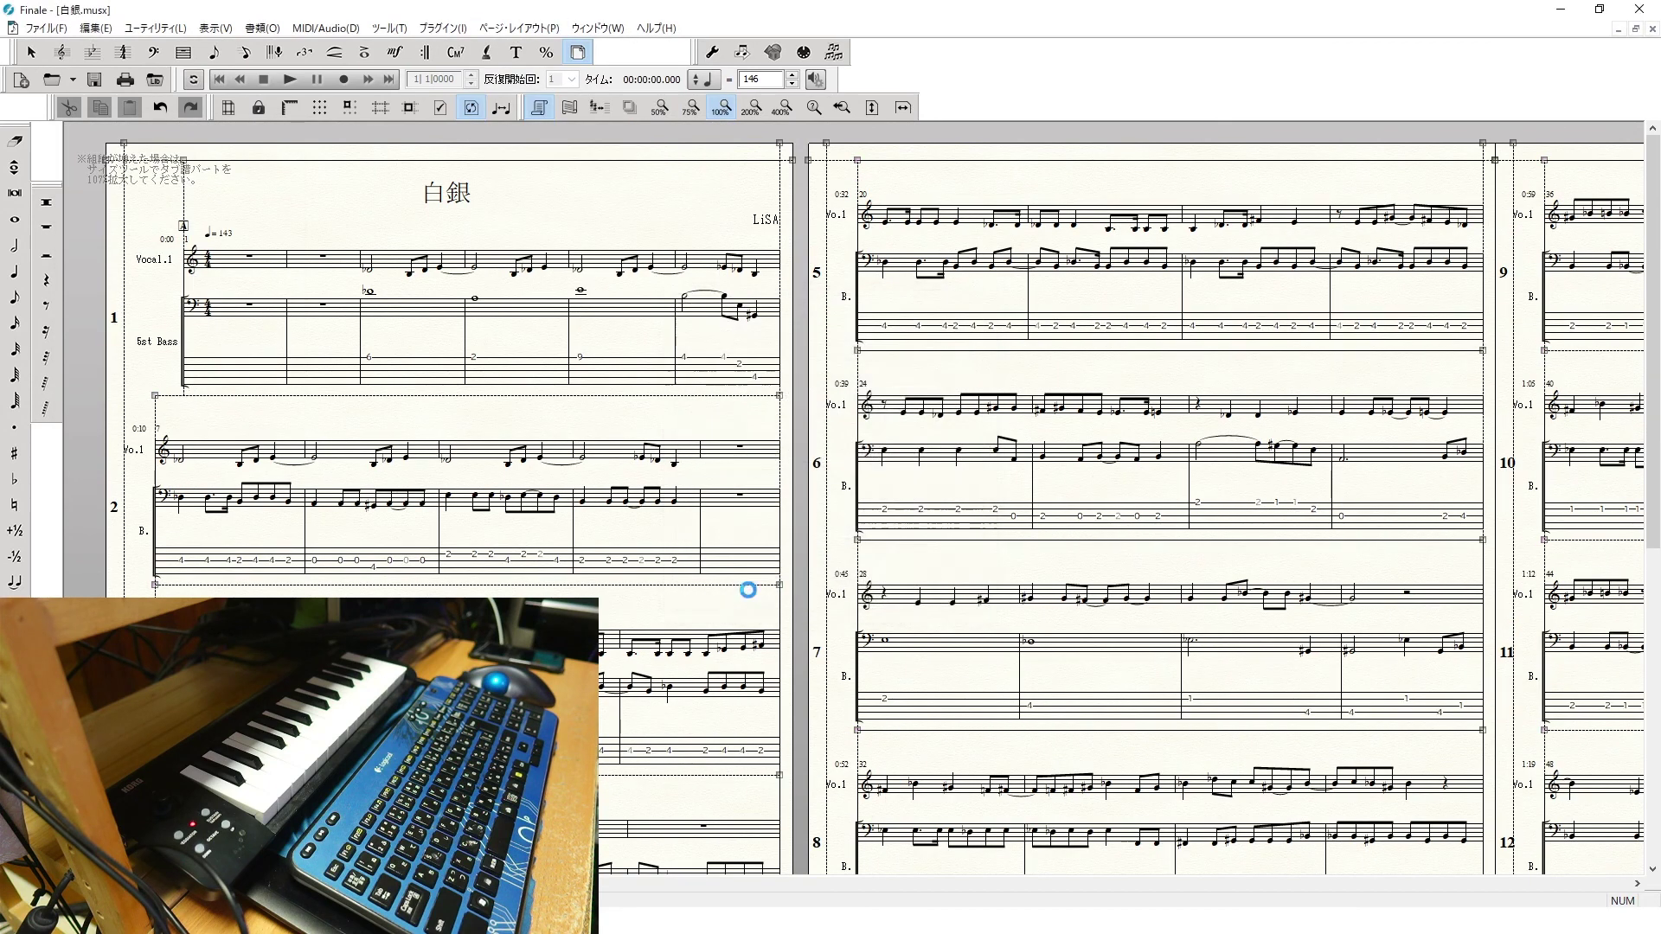
left_click(32, 53)
key("ctrl+a")
key("Escape")
left_click(577, 52)
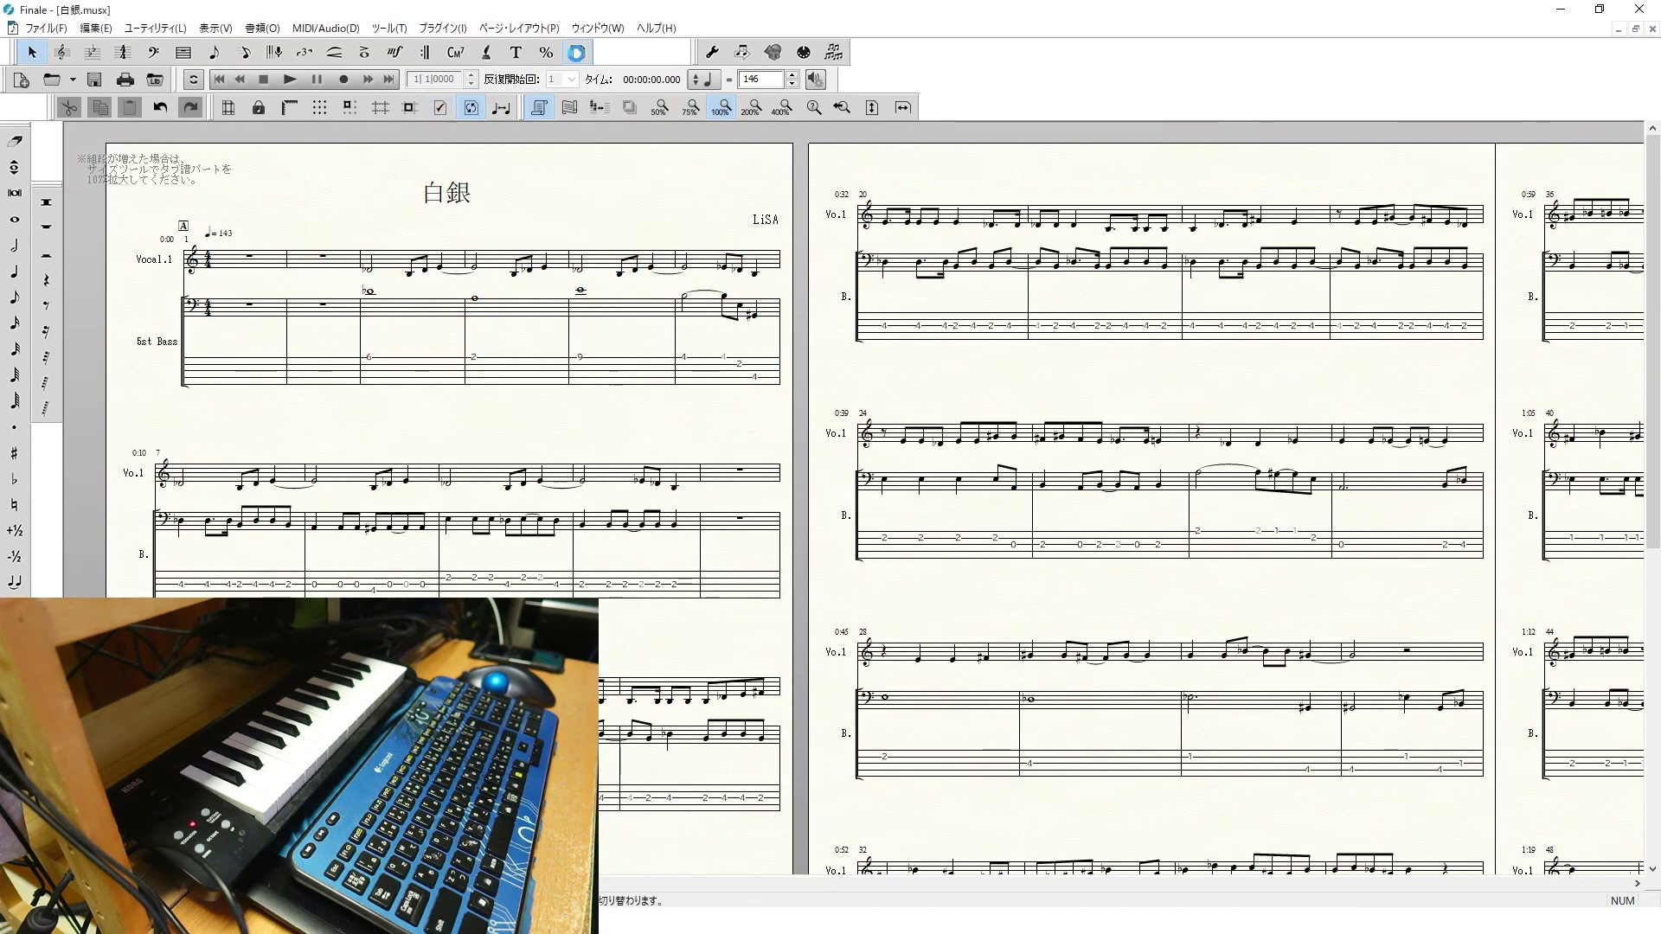
Reapply page margins of 0.21 top, 0.22 left, 0.15 right and 0.2 bottom to the page range starting at page 1
left_click(519, 29)
left_click(553, 66)
type("0.21")
double_click(164, 186)
type("0.22")
double_click(219, 186)
type("0.15")
double_click(192, 207)
type("0.2")
left_click(87, 307)
left_click(117, 381)
left_click(158, 410)
Change measures 1 to 29 to E major, keeping the existing notes at their pitches with enharmonic respelling
key("ctrl+a")
key("k")
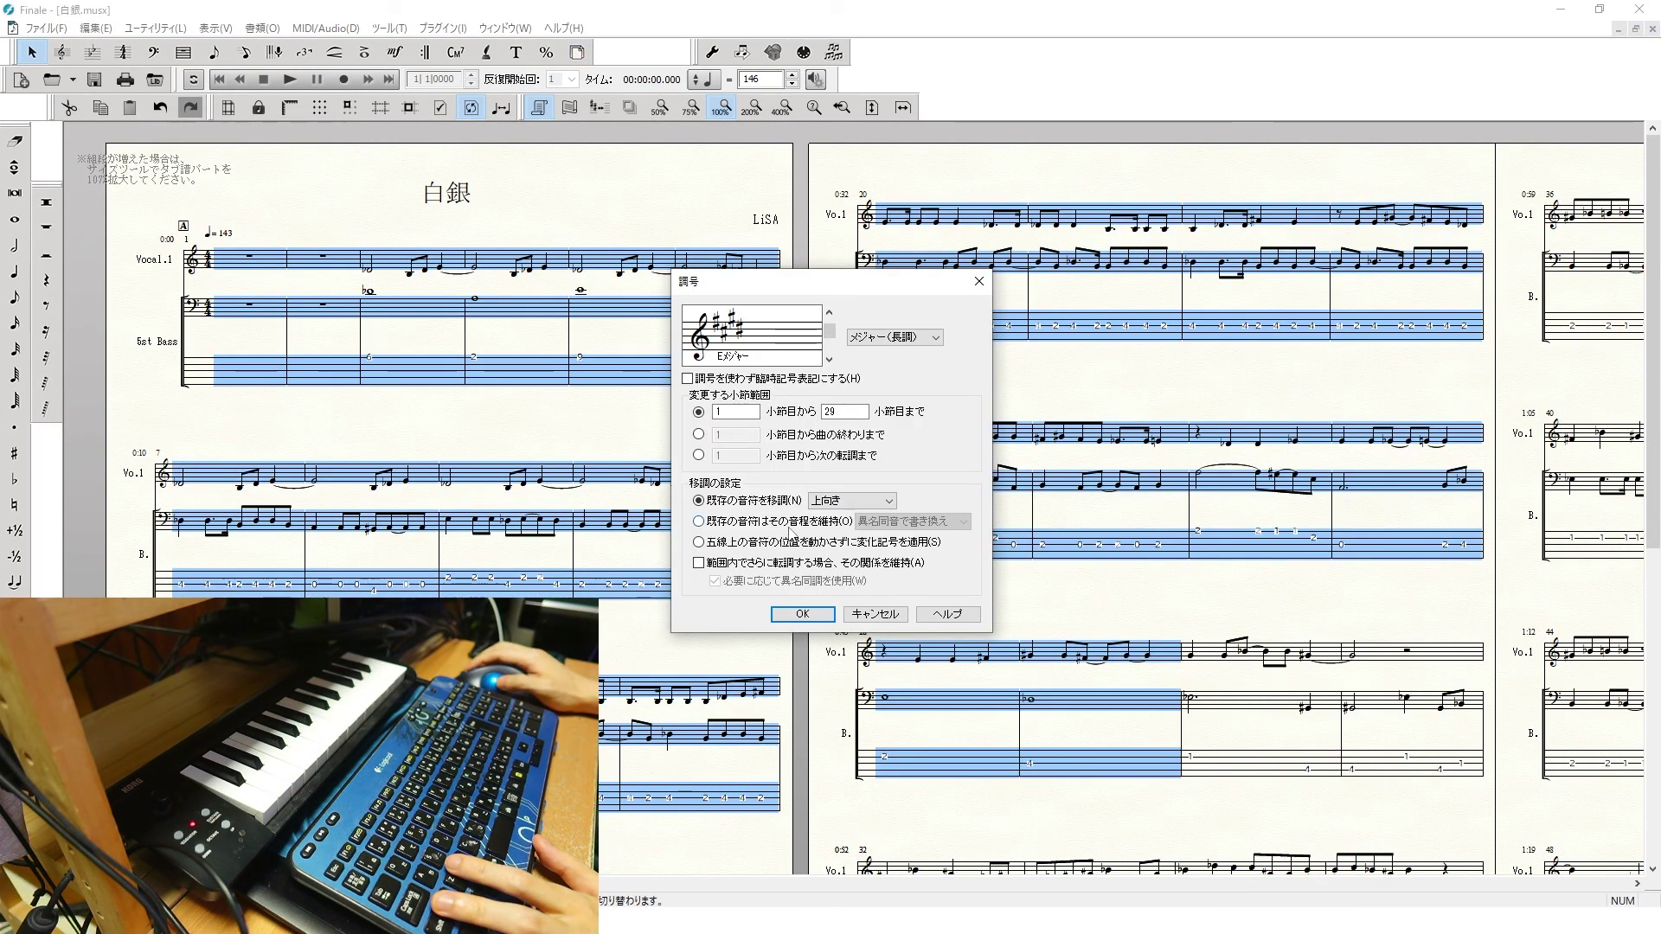
left_click(788, 524)
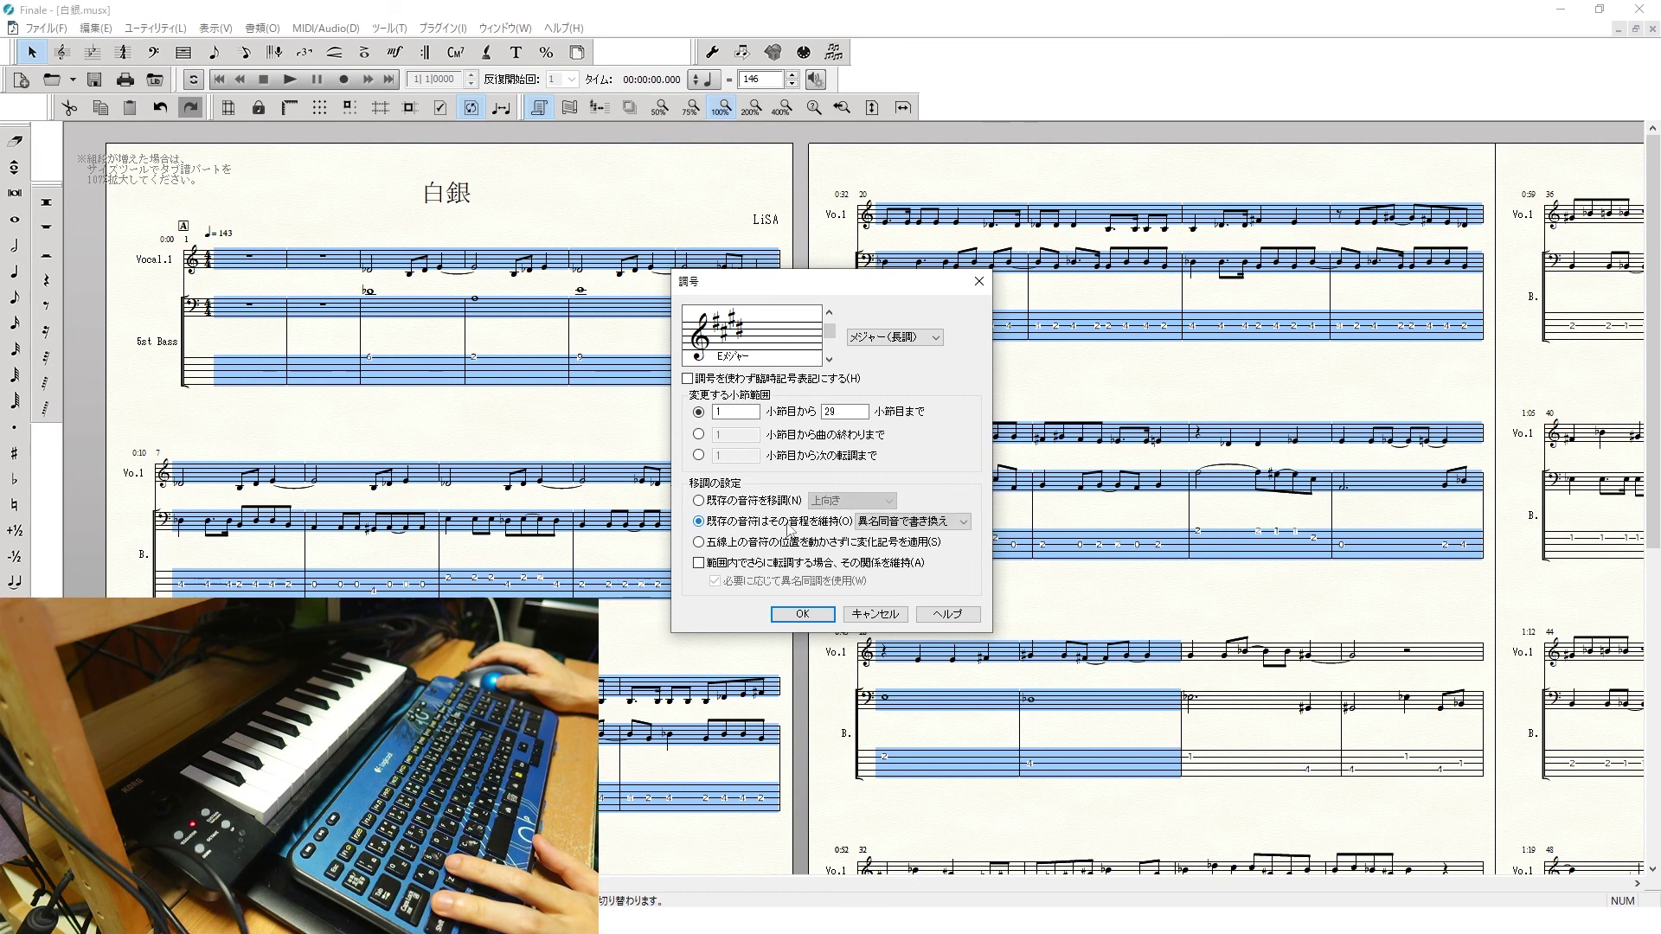
left_click(802, 614)
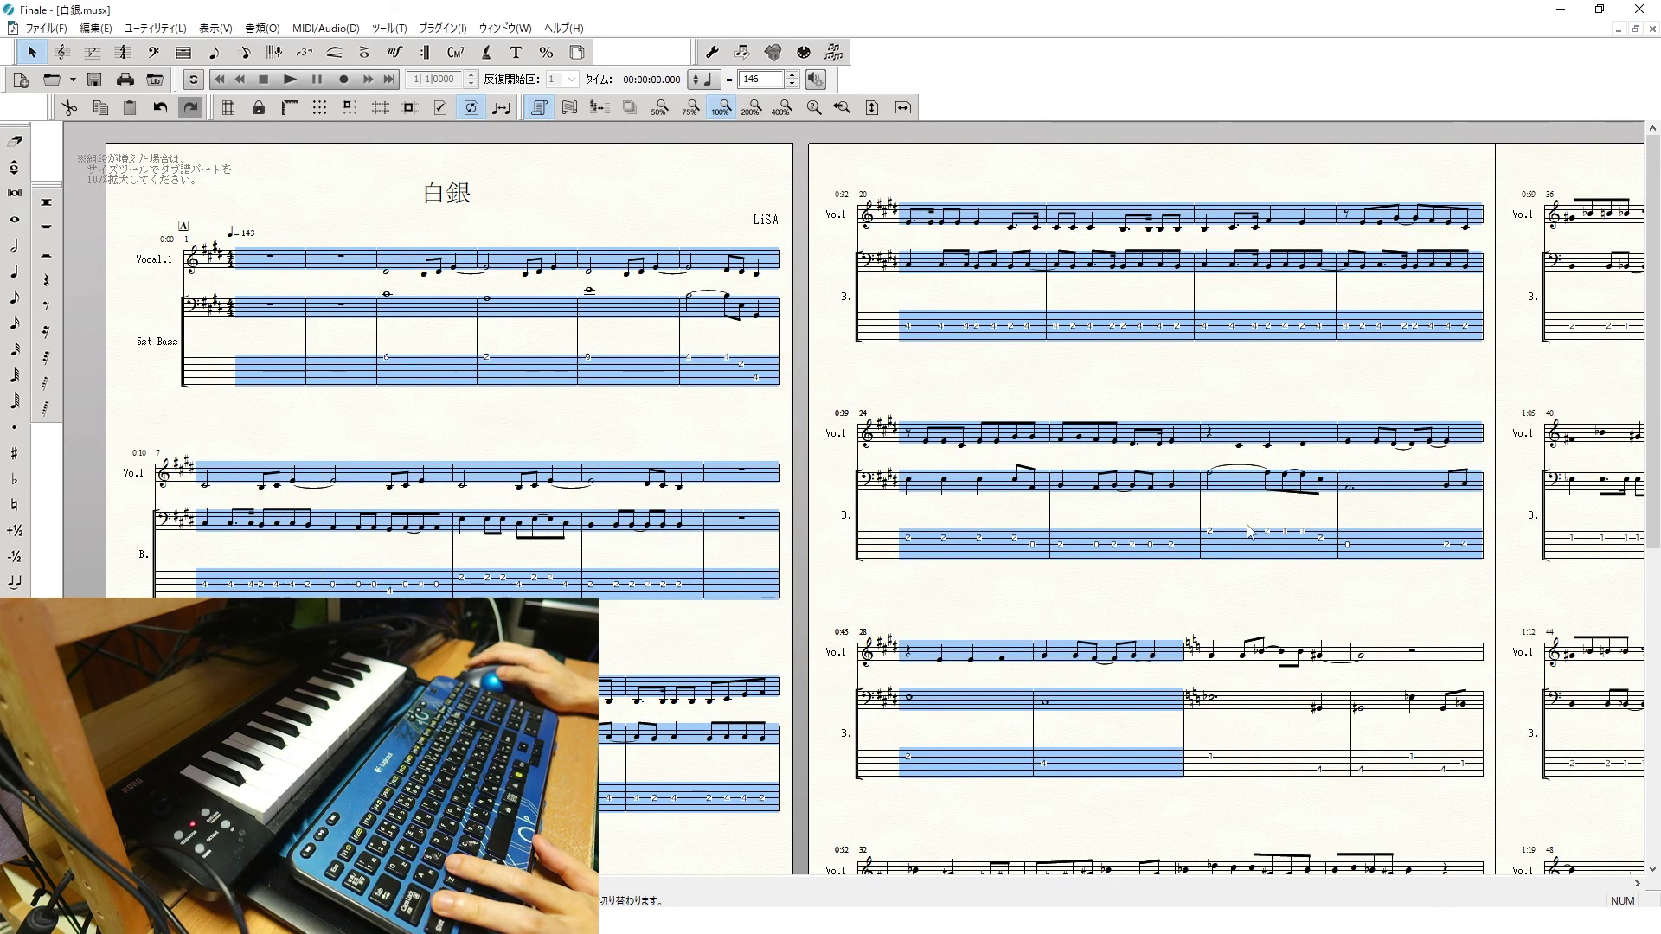
scroll(1249, 531, "down", 2)
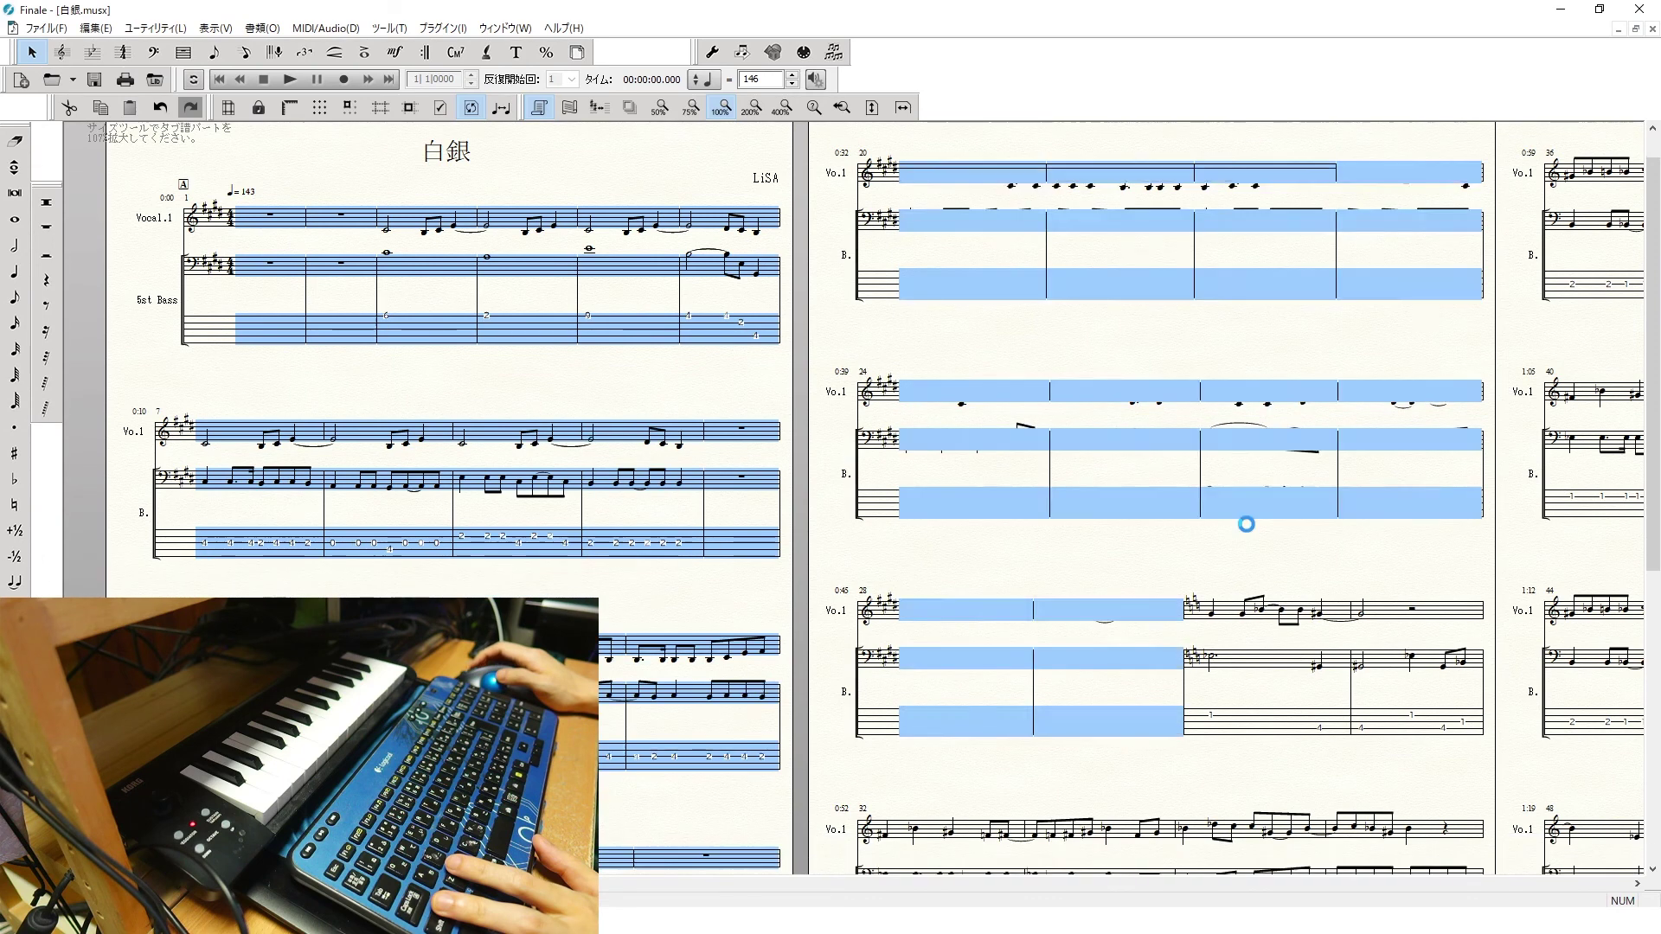
scroll(1248, 531, "down", 1)
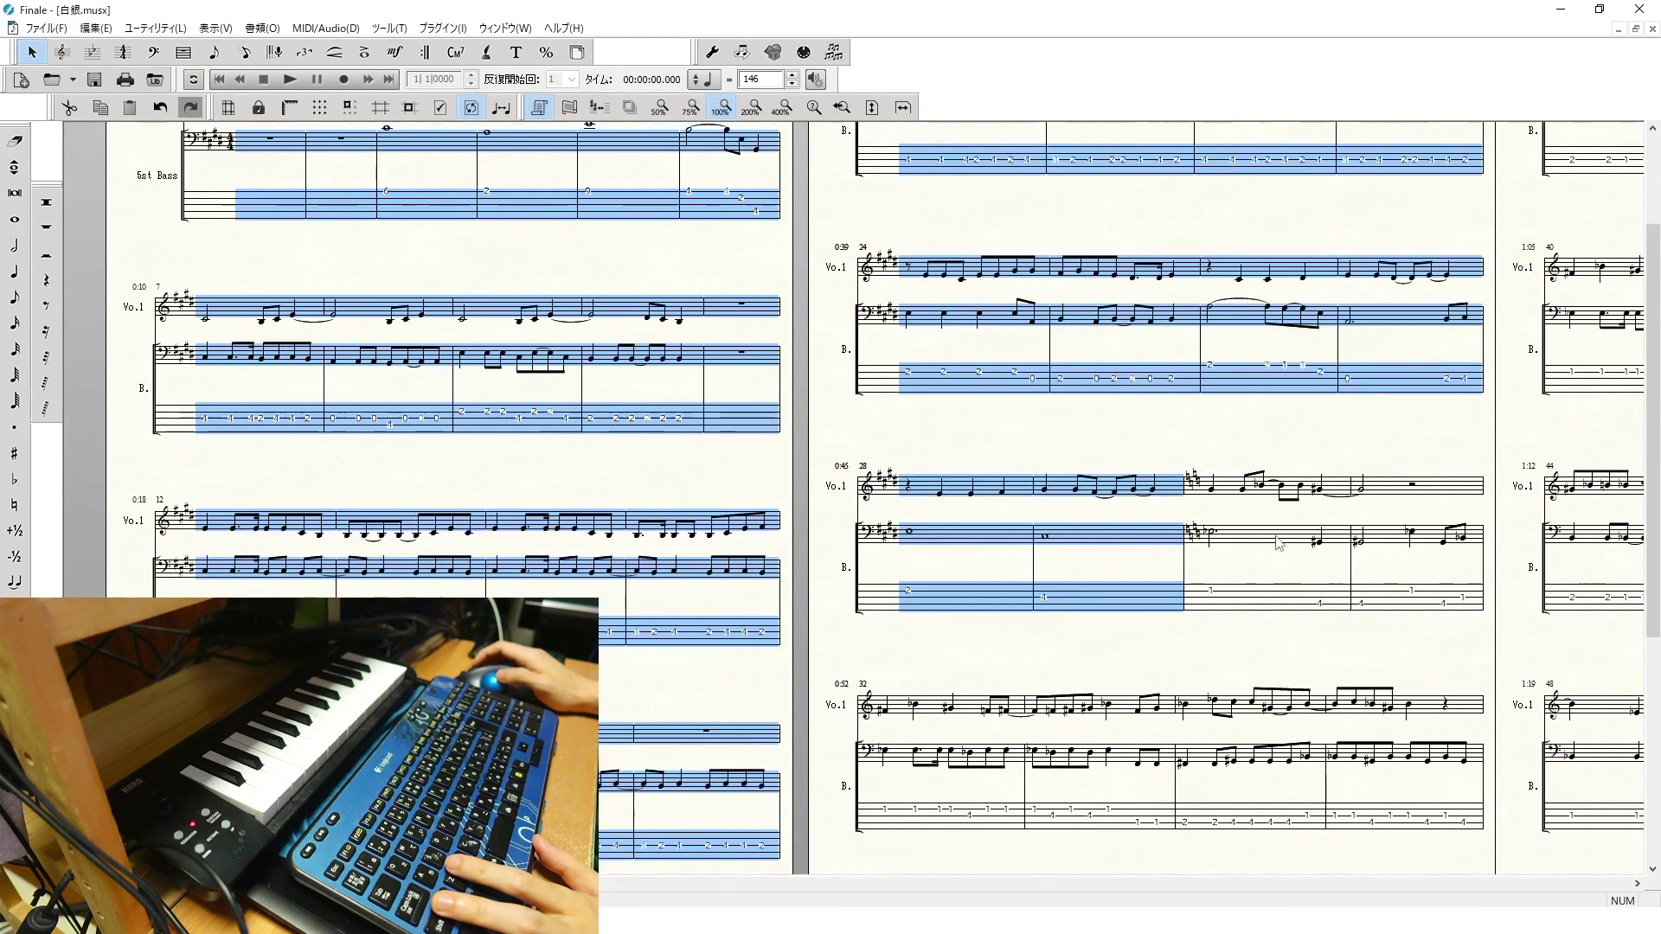